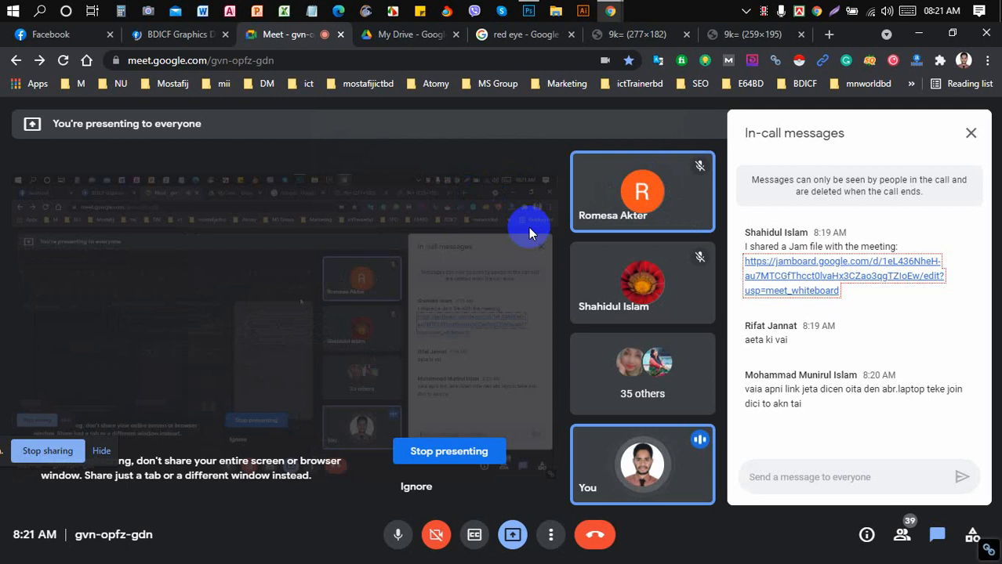
Switch to Google Drive and set the freckled portrait's link access to Anyone with the link.
left_click(425, 46)
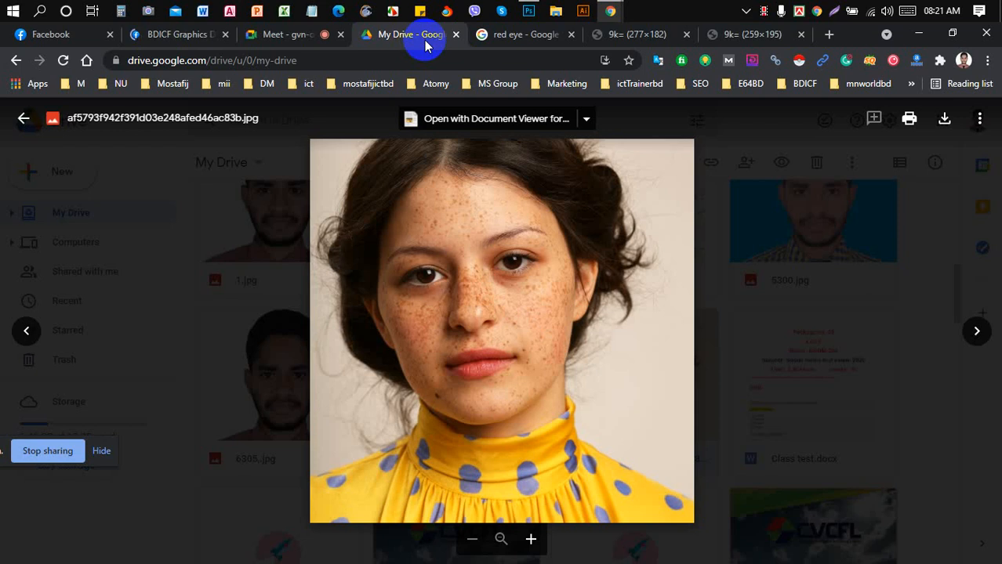
left_click(979, 119)
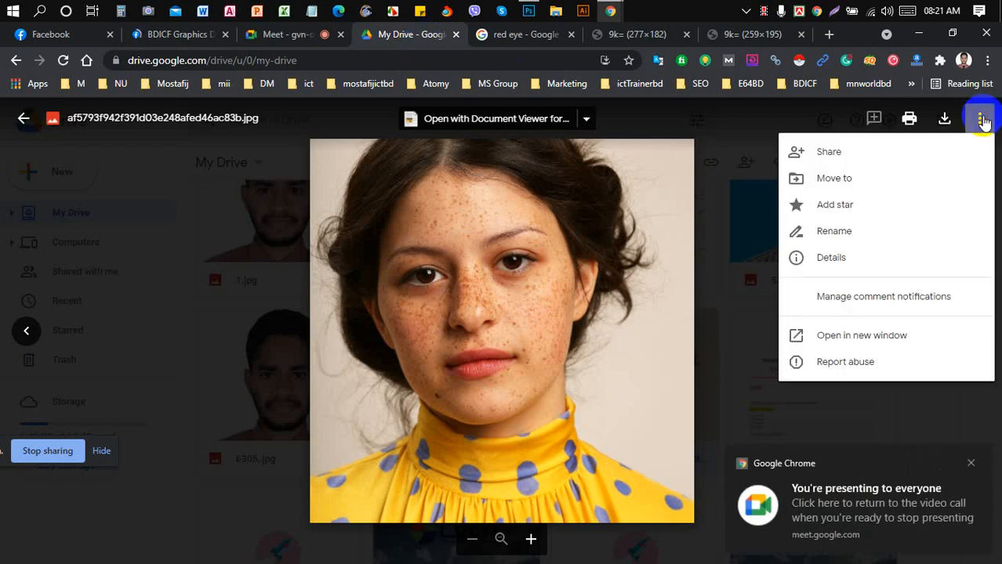
left_click(888, 157)
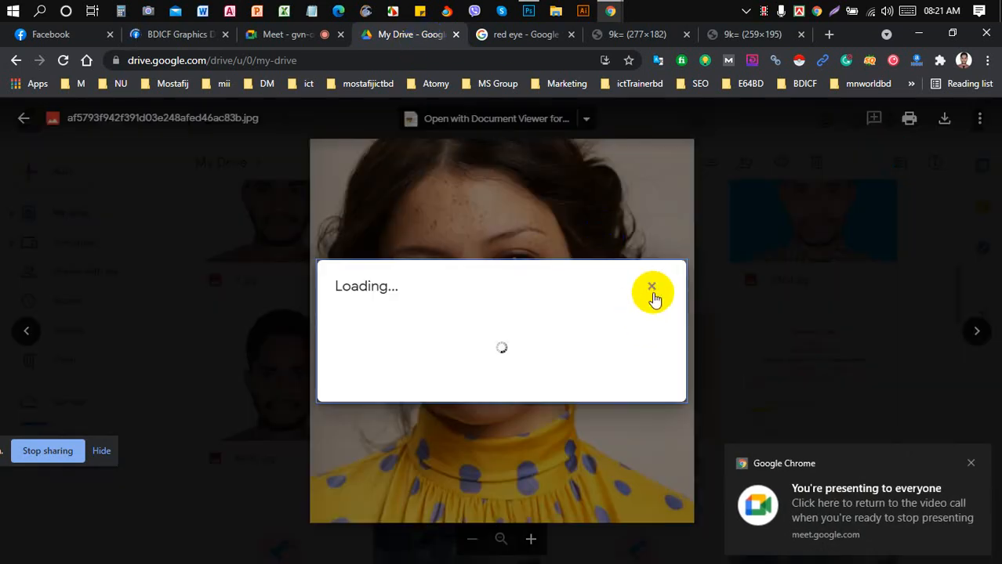
left_click(652, 288)
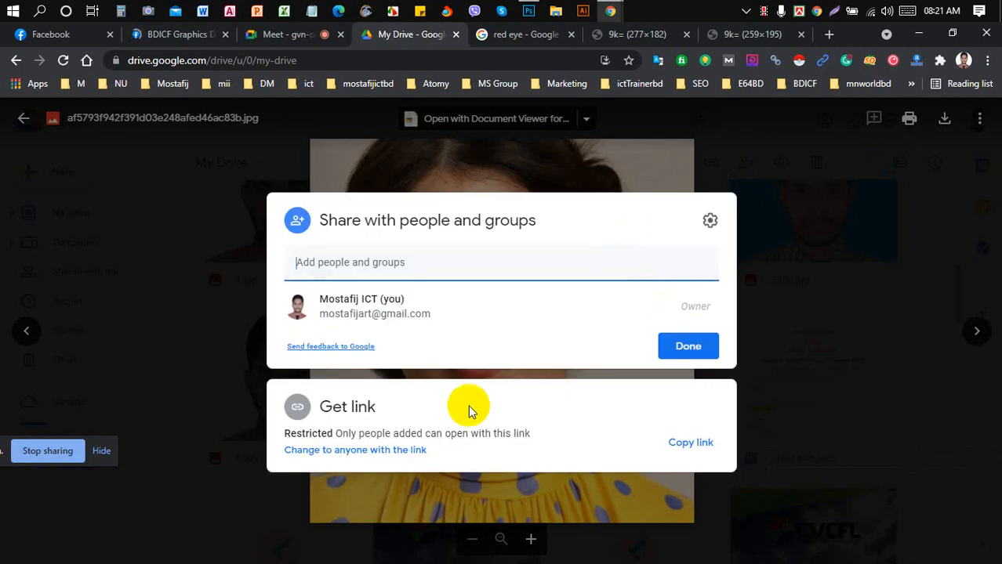
left_click(415, 453)
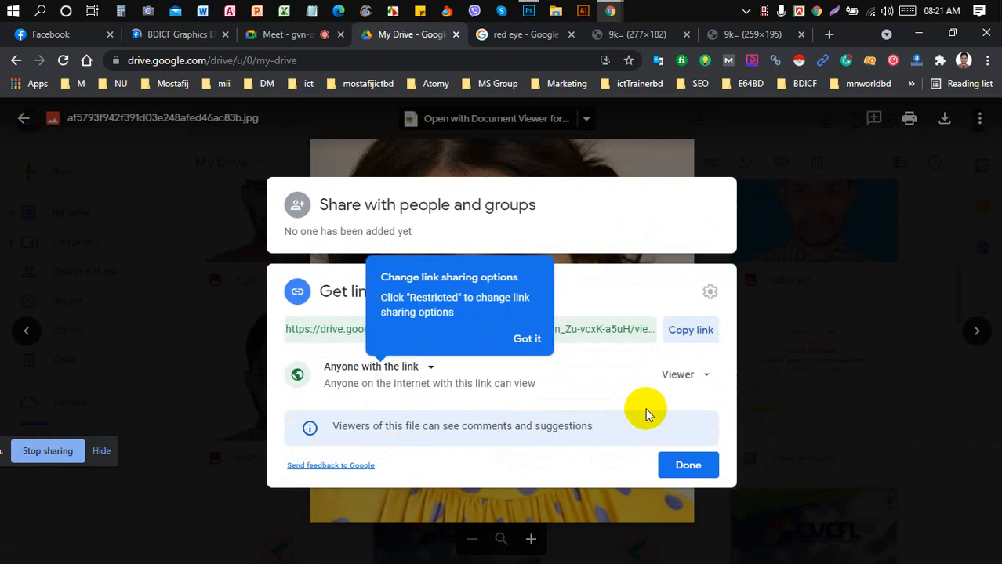
Check the portrait link's Viewer role and access options, and copy the sharing link.
left_click(700, 335)
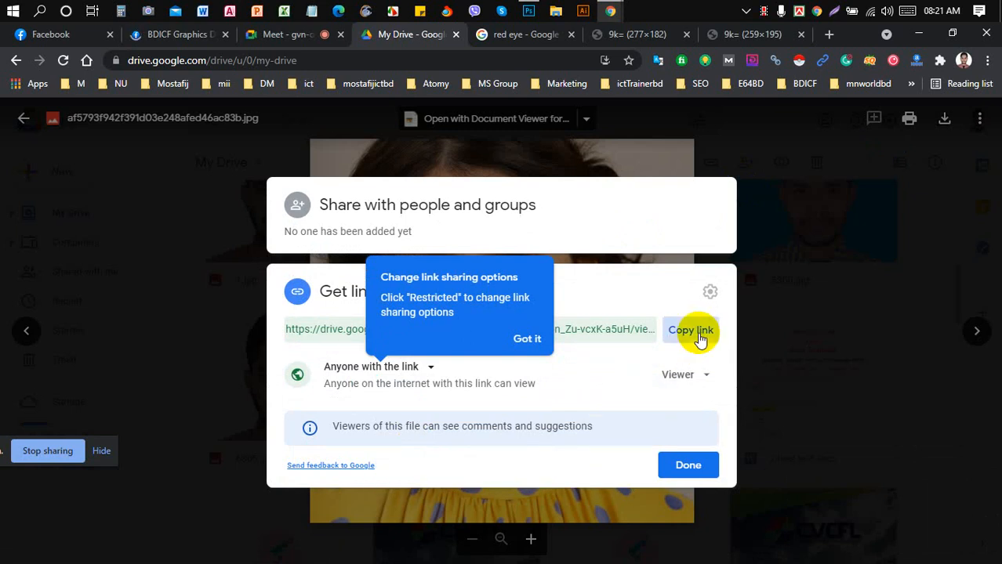
left_click(530, 340)
left_click(702, 379)
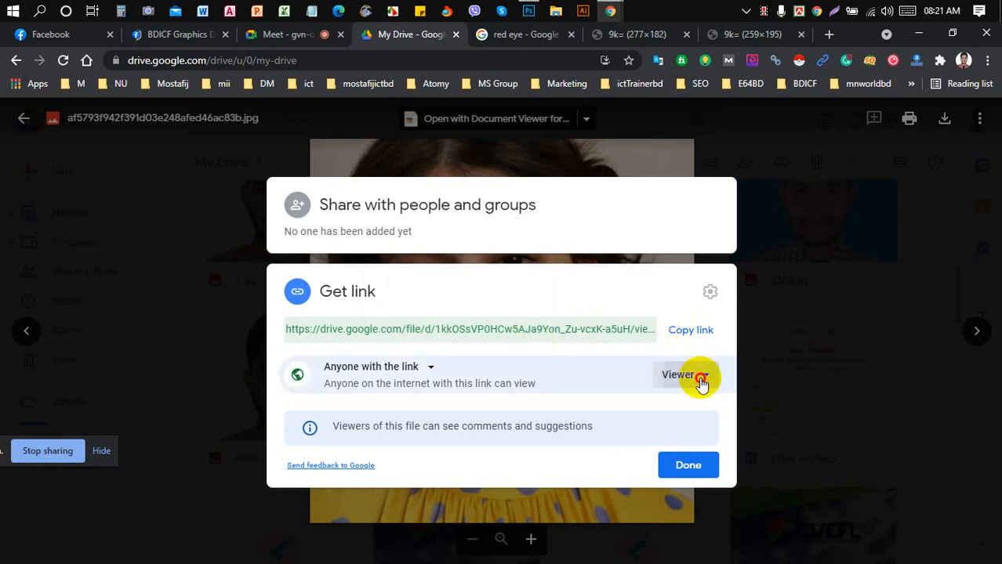
left_click(702, 381)
left_click(696, 334)
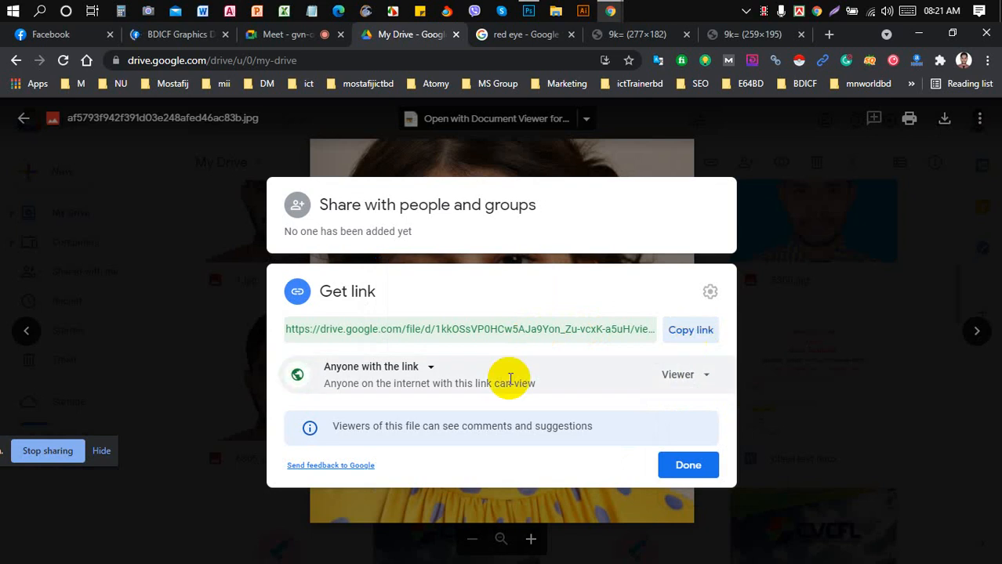
left_click(431, 368)
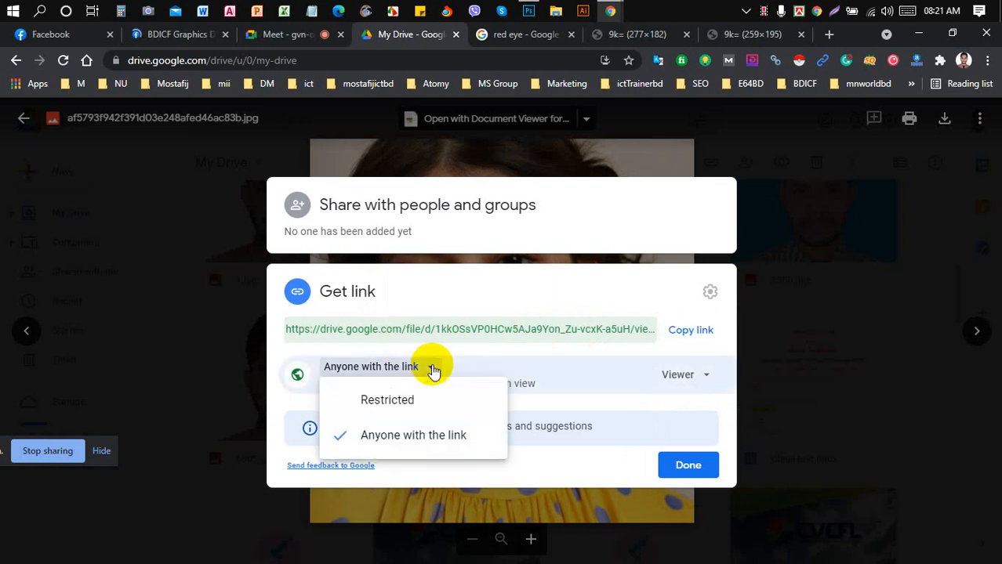
left_click(432, 369)
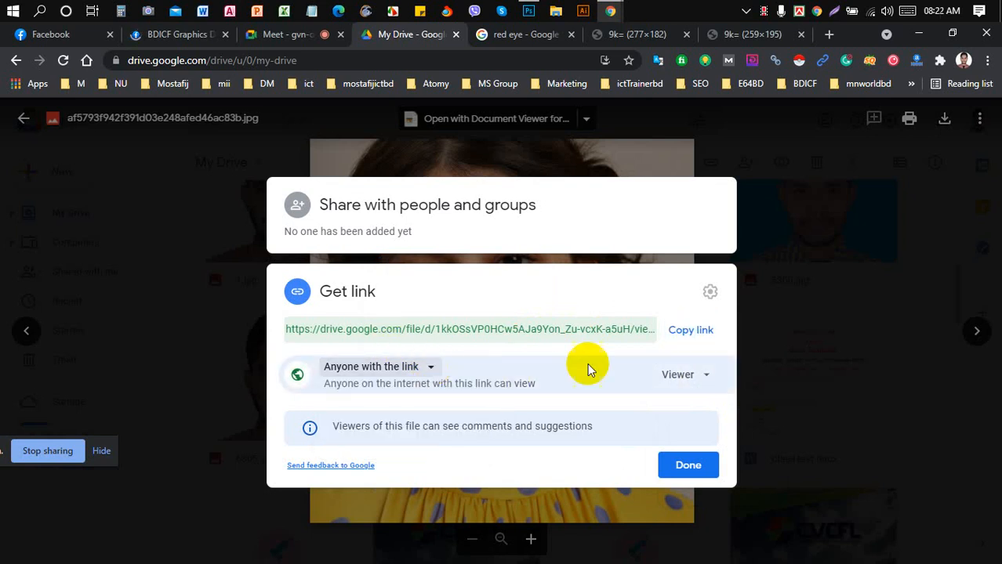
left_click(700, 341)
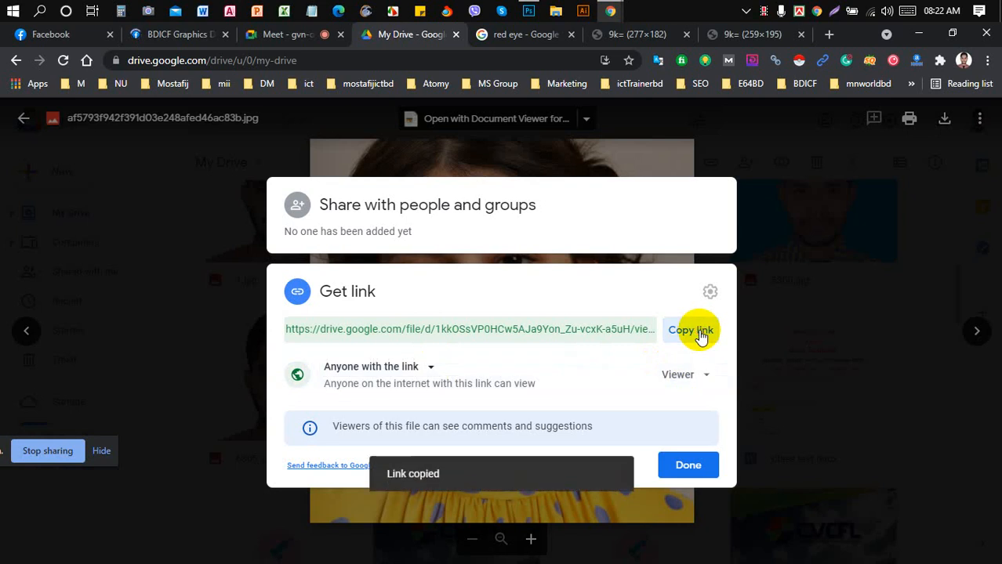
Switch to the Google Meet call and send the copied Drive link to everyone as an in-call message.
left_click(181, 36)
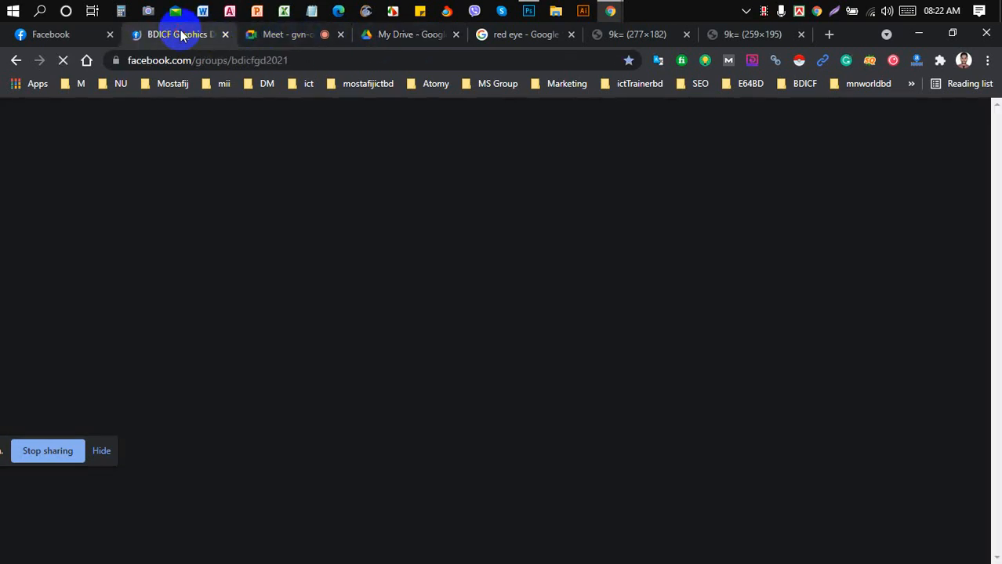
left_click(280, 34)
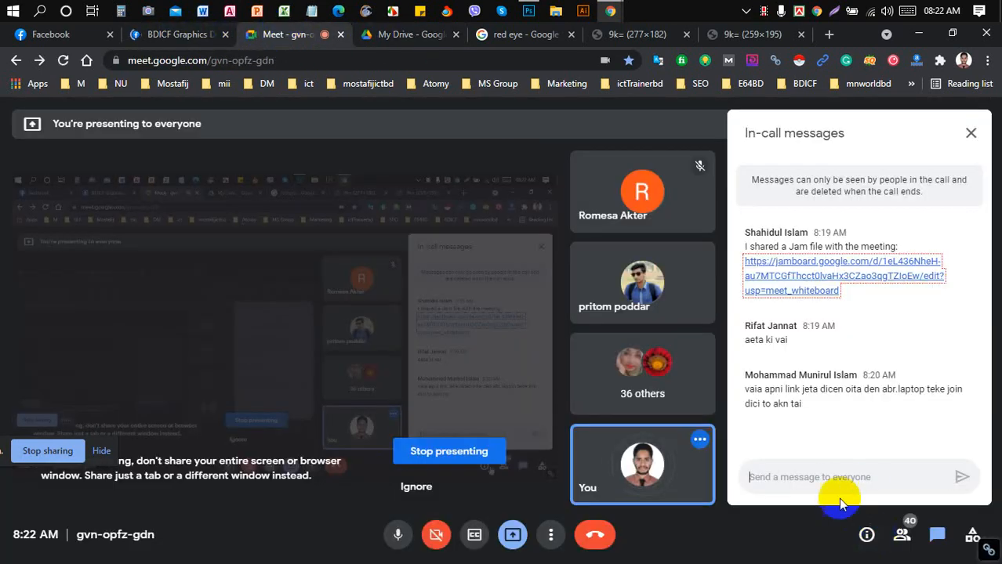
key("ctrl+v")
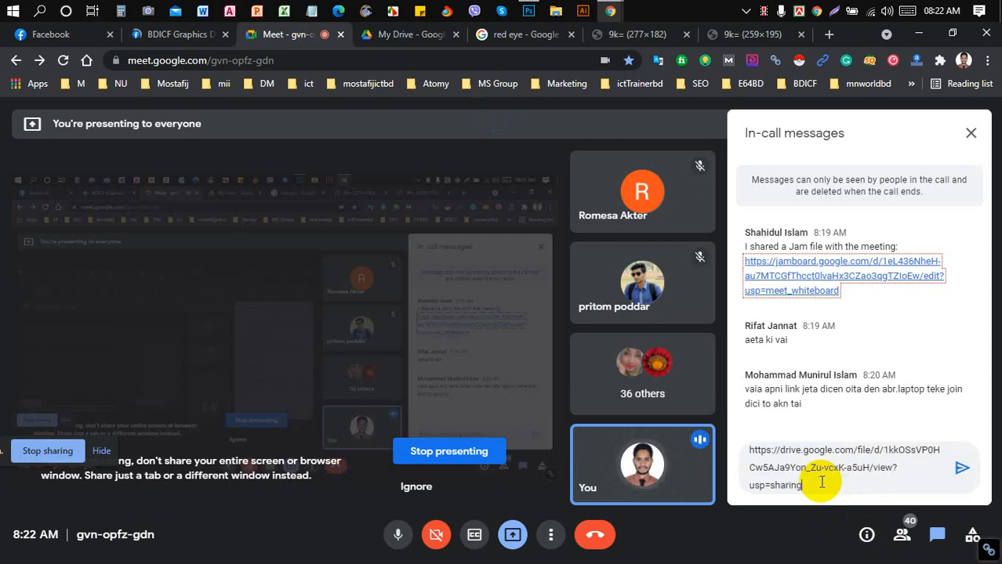
key("Return")
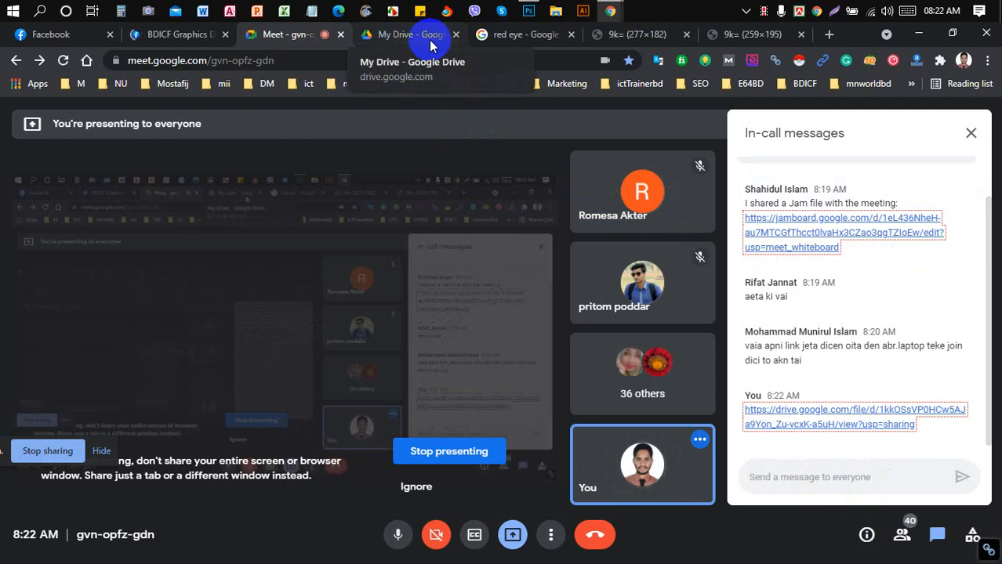
Finish the portrait's sharing settings in Google Drive and return to the Google Meet call.
left_click(609, 36)
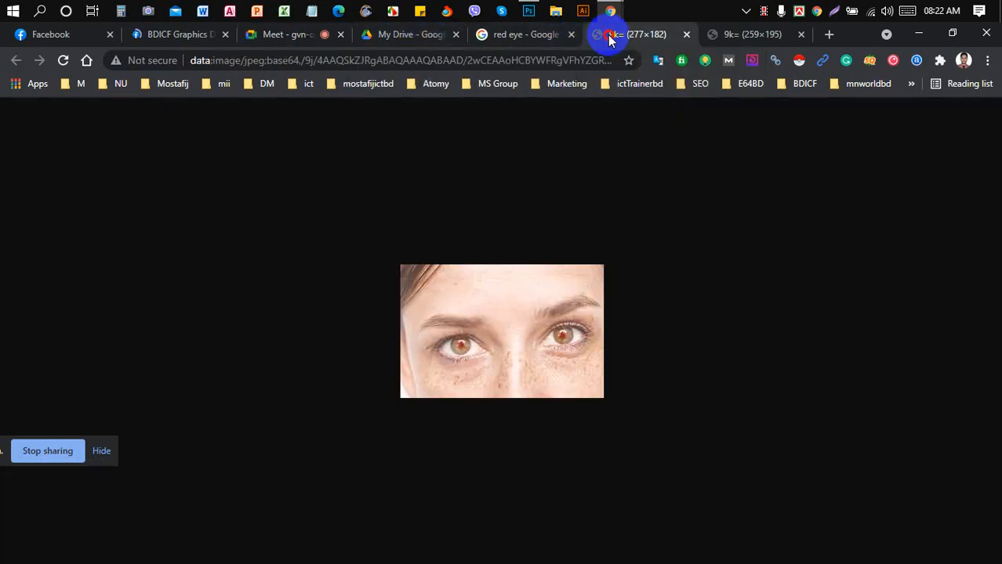
left_click(547, 41)
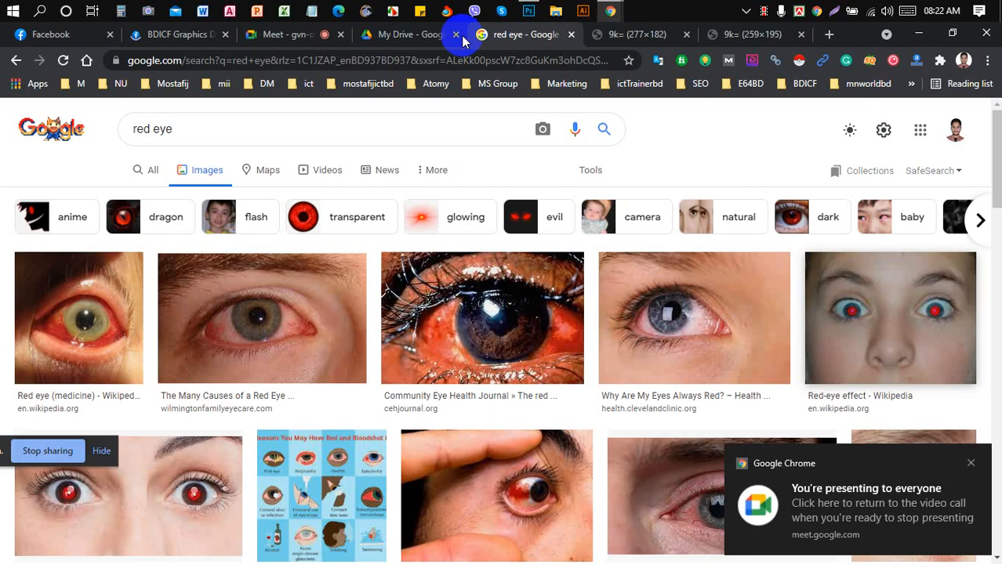
left_click(420, 36)
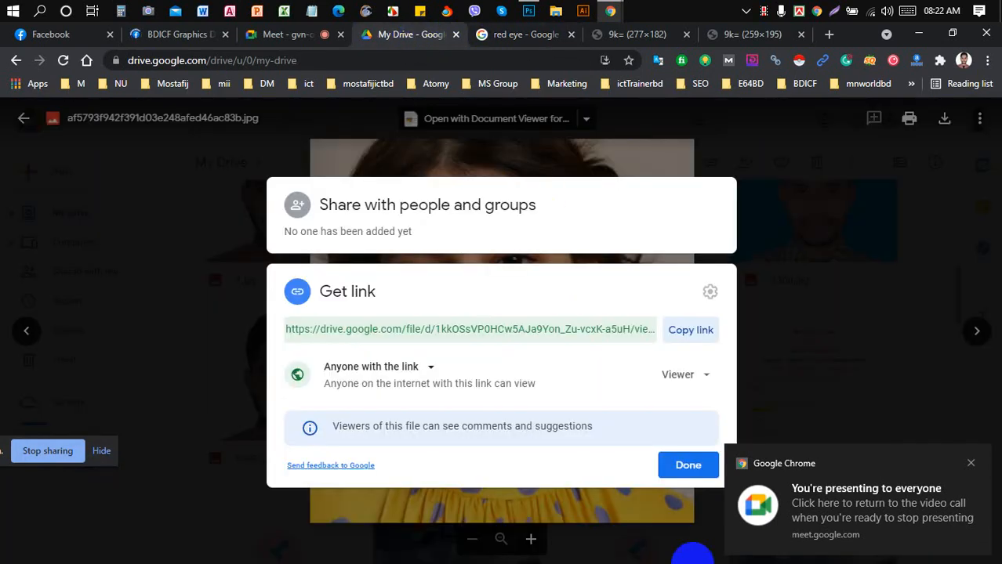
left_click(689, 470)
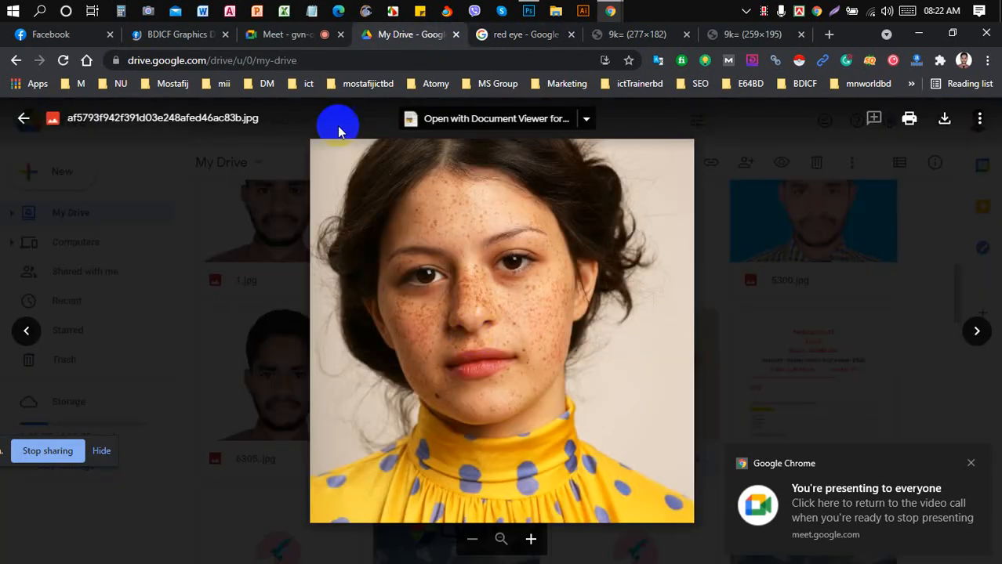
left_click(275, 35)
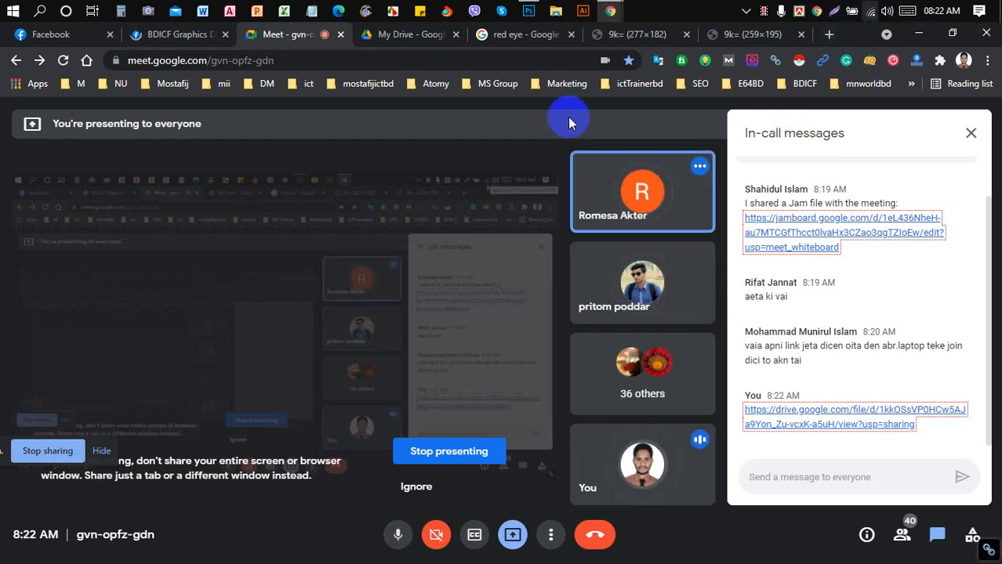
Reload the Facebook home page and the BDICF Graphics group page, and return to the Google Meet call.
left_click(73, 36)
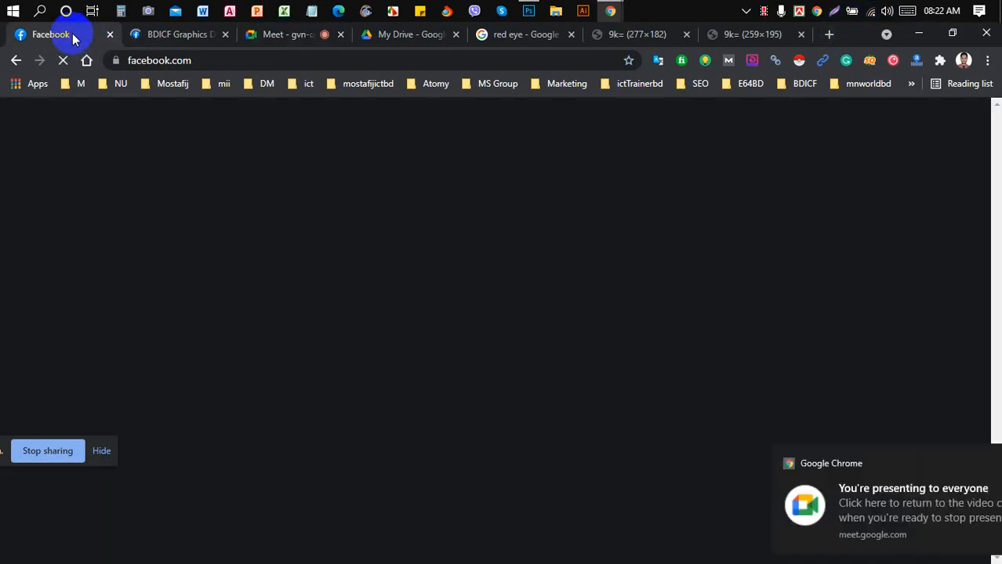
left_click(65, 59)
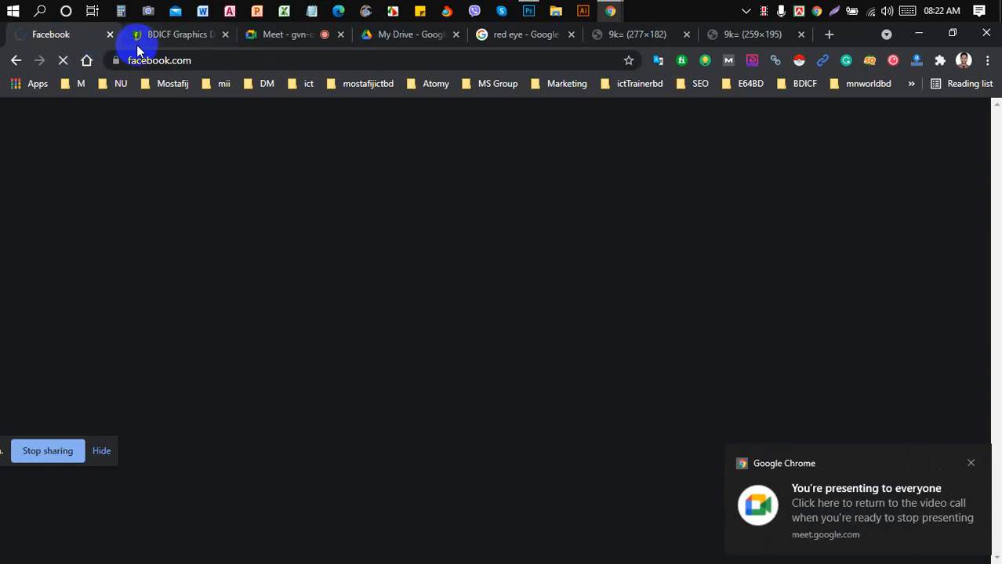
left_click(171, 36)
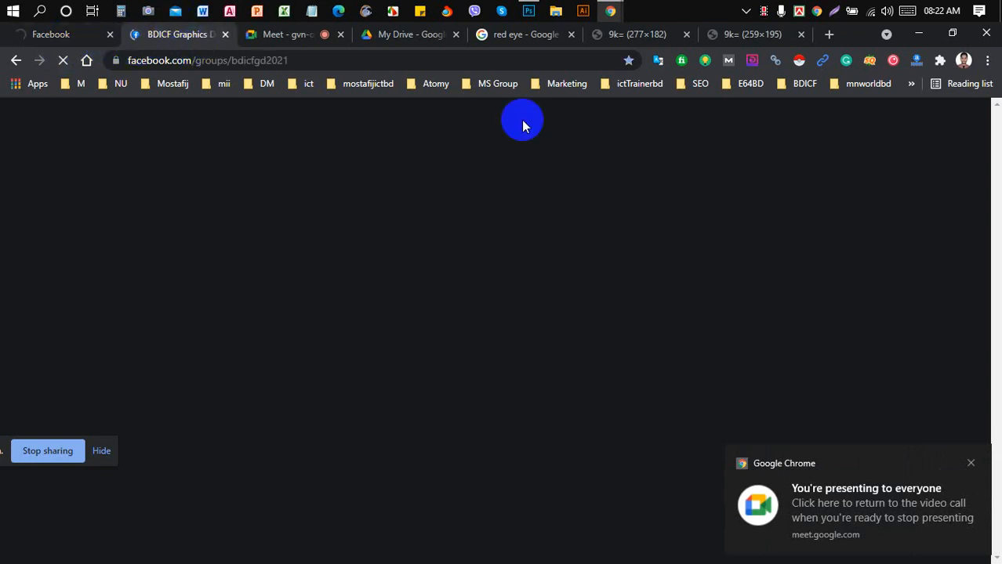
left_click(63, 62)
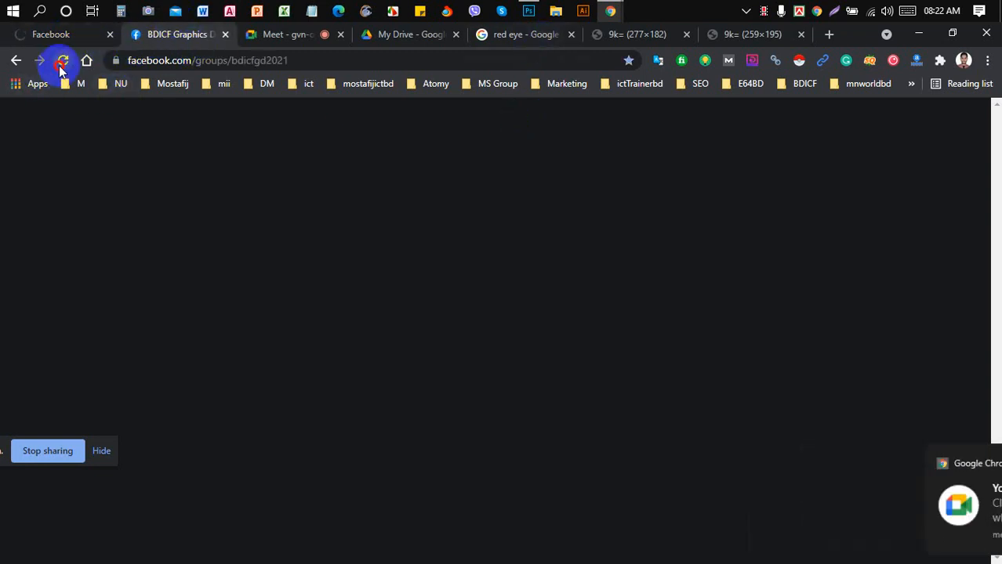
left_click(70, 40)
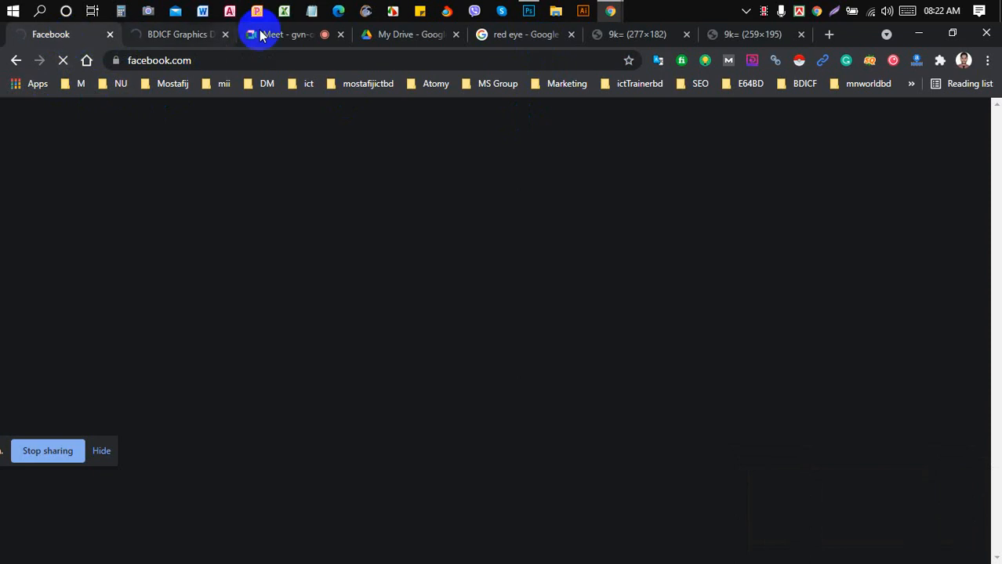
left_click(302, 35)
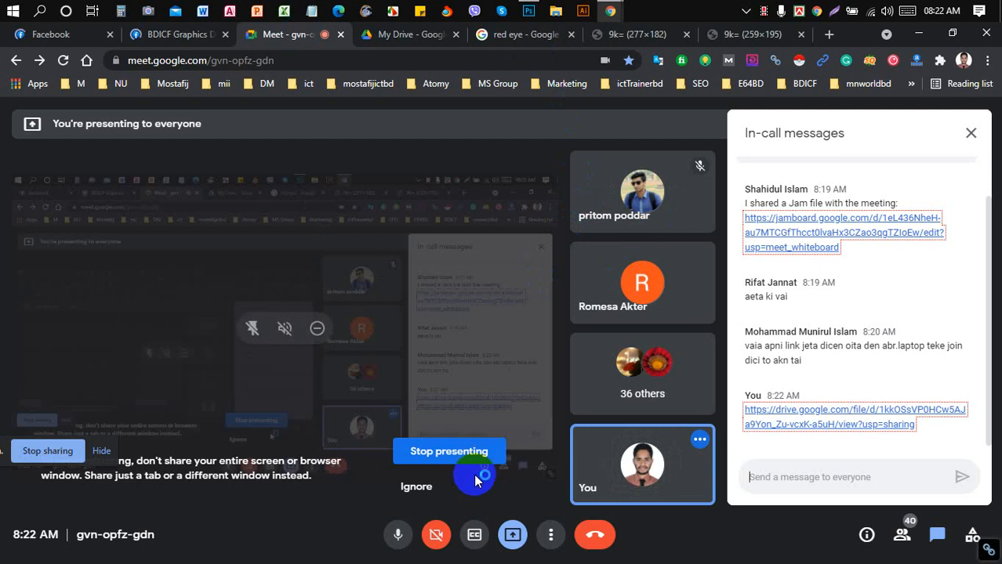
Switch to Photoshop, duplicate the portrait's Background layer and hide the original.
left_click(529, 10)
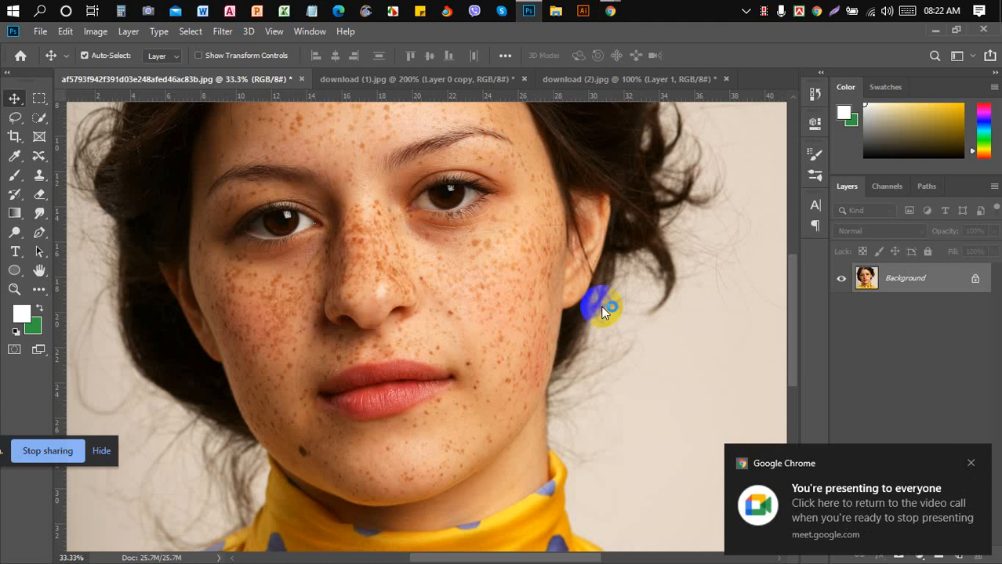
key("ctrl+minus")
key("ctrl")
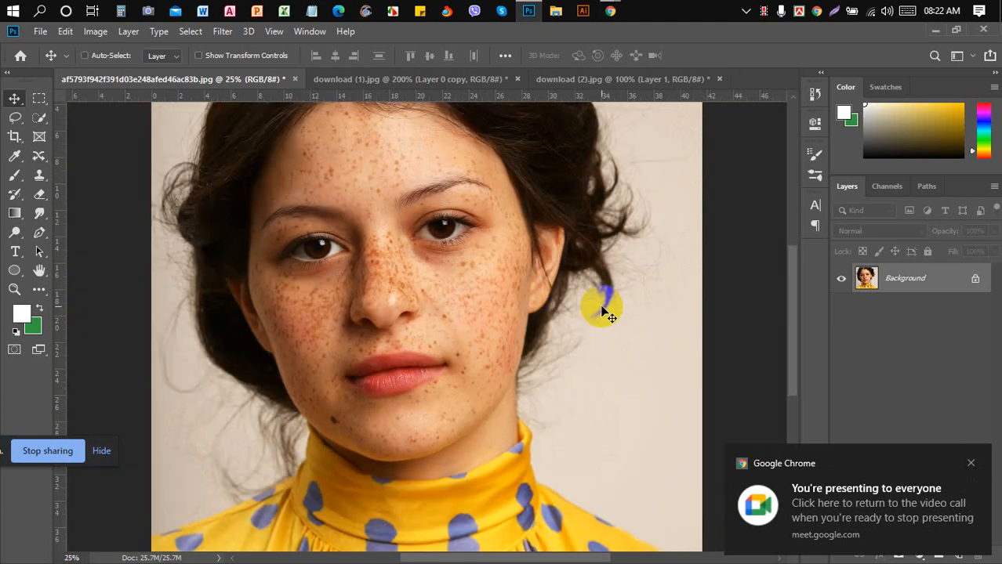
key("ctrl+minus")
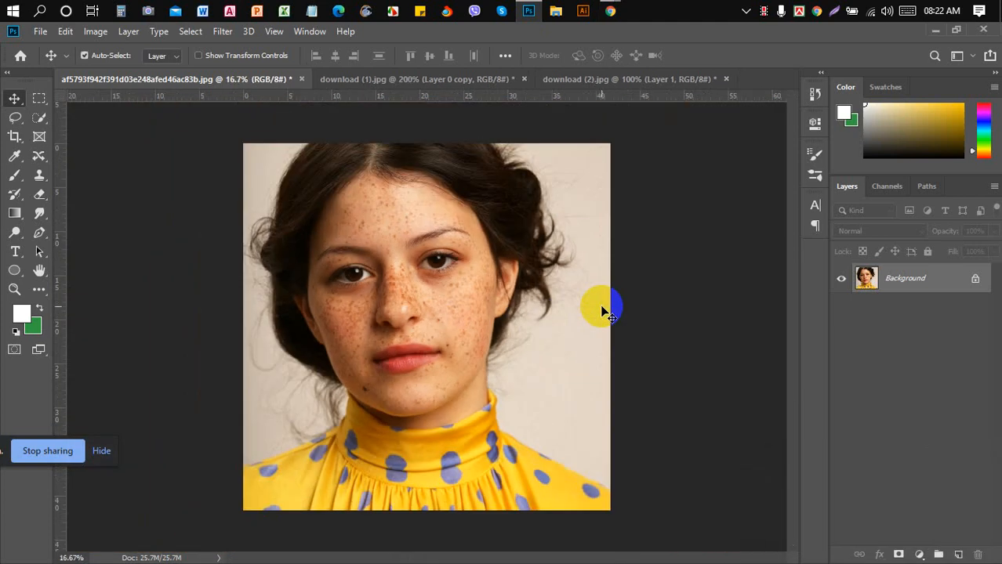
left_click_drag(602, 312, 907, 286)
key("ctrl+j")
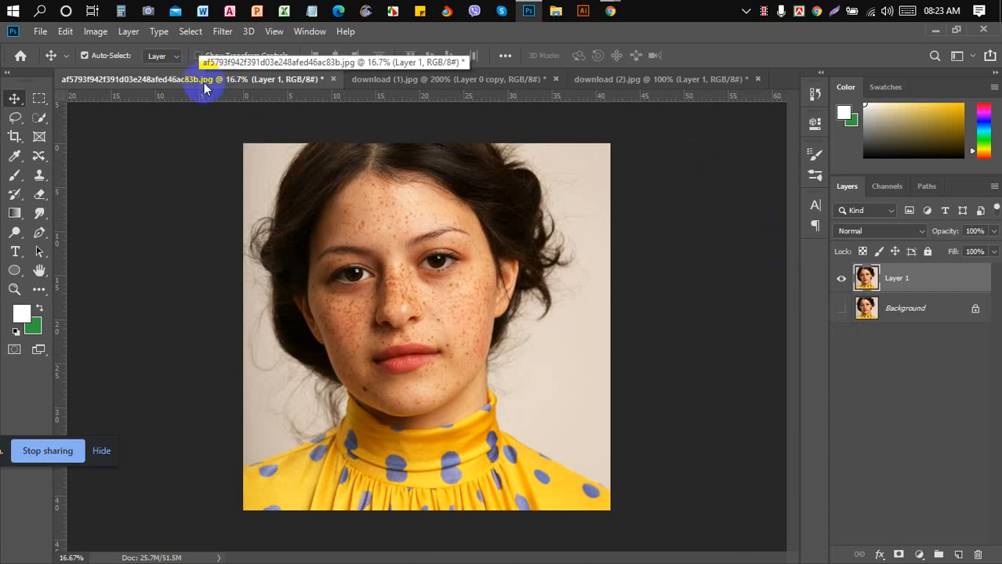
left_click(40, 31)
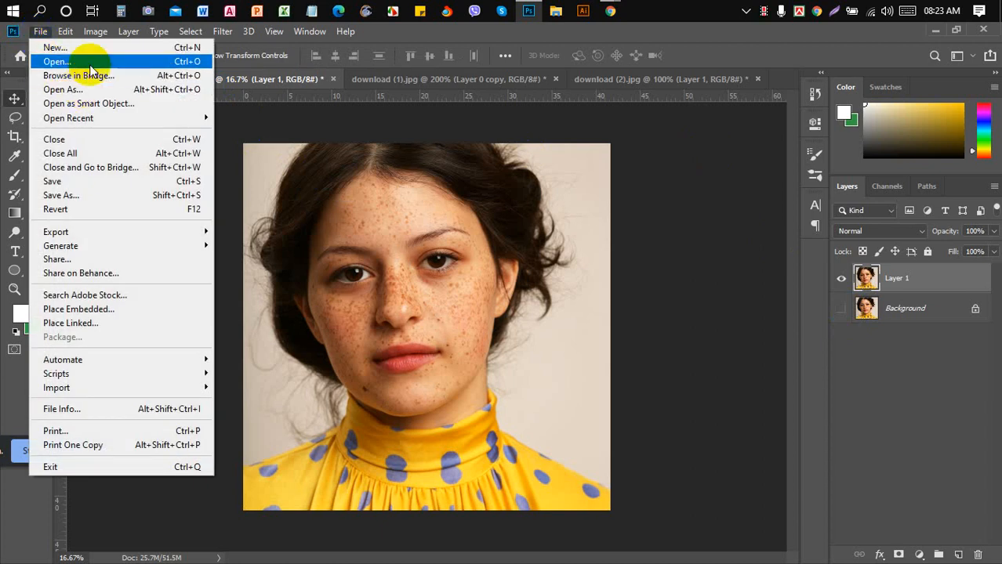
left_click(377, 313)
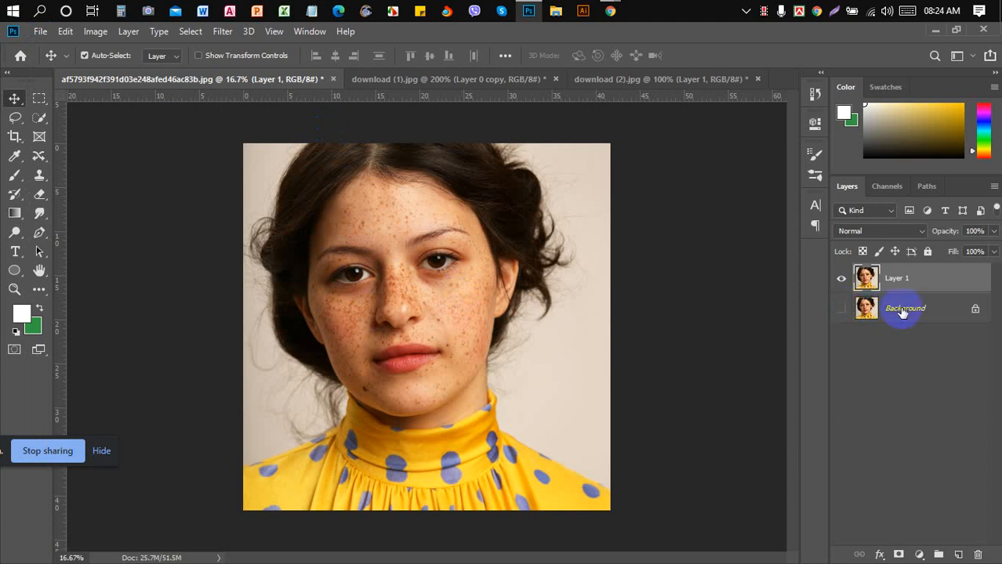
left_click(841, 308)
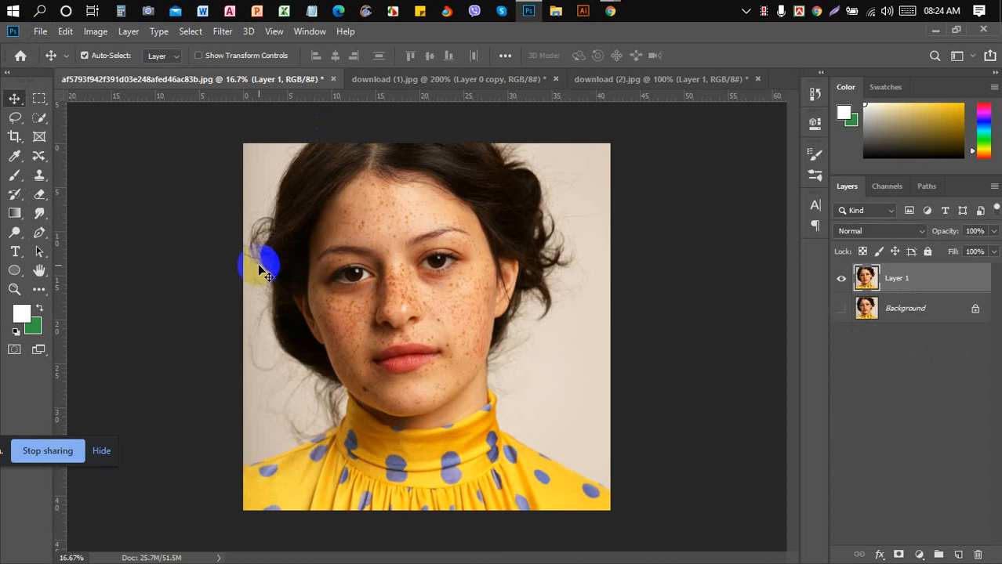
key("ctrl")
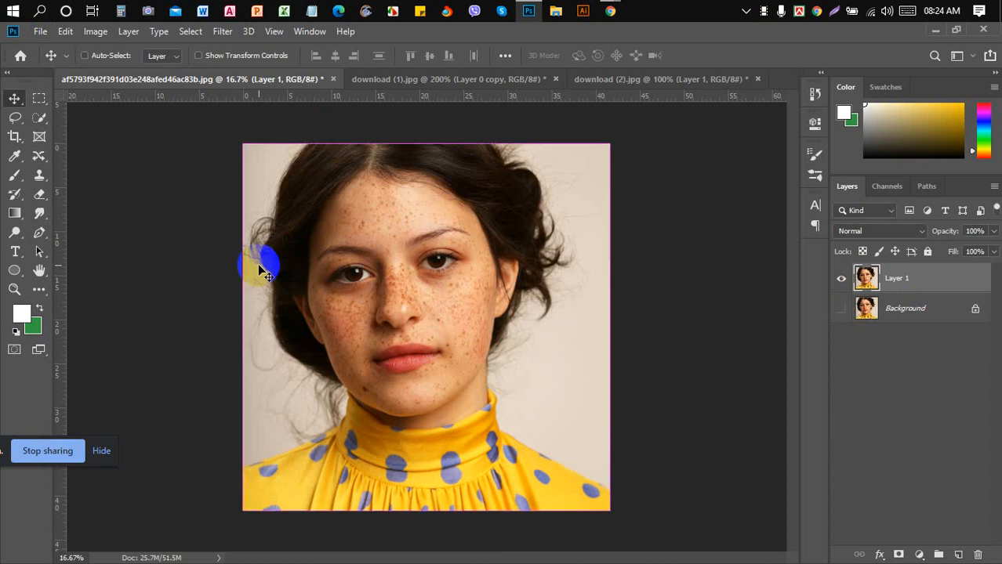
key("ctrl+plus")
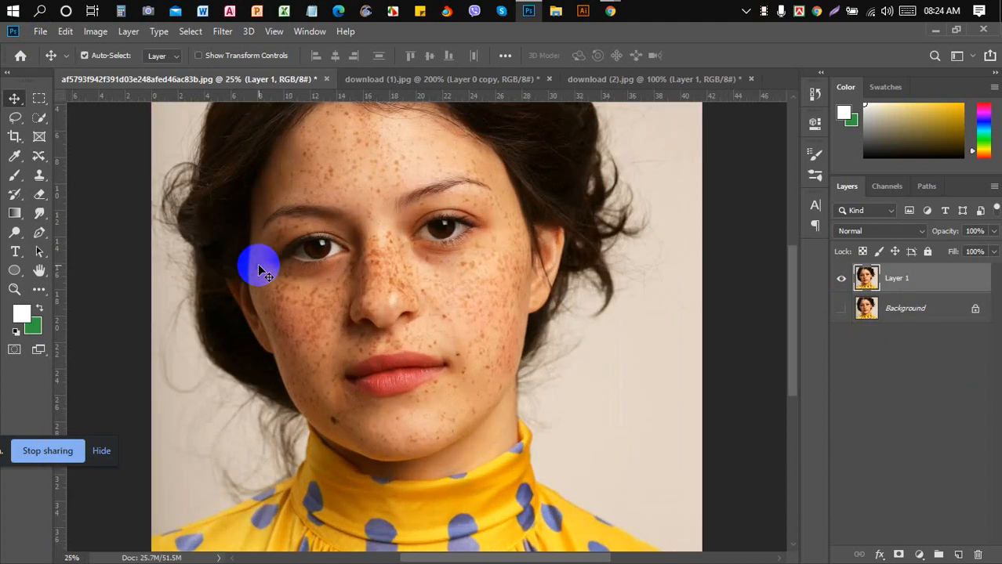
Choose the Spot Healing Brush Tool for retouching the freckles on the cheek in Layer 1.
left_click(43, 159)
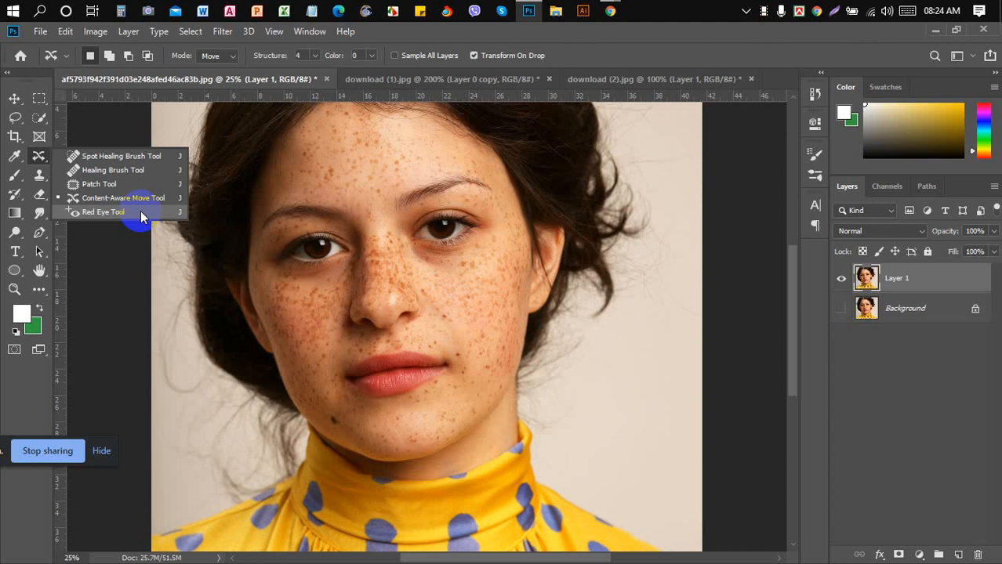
left_click(166, 161)
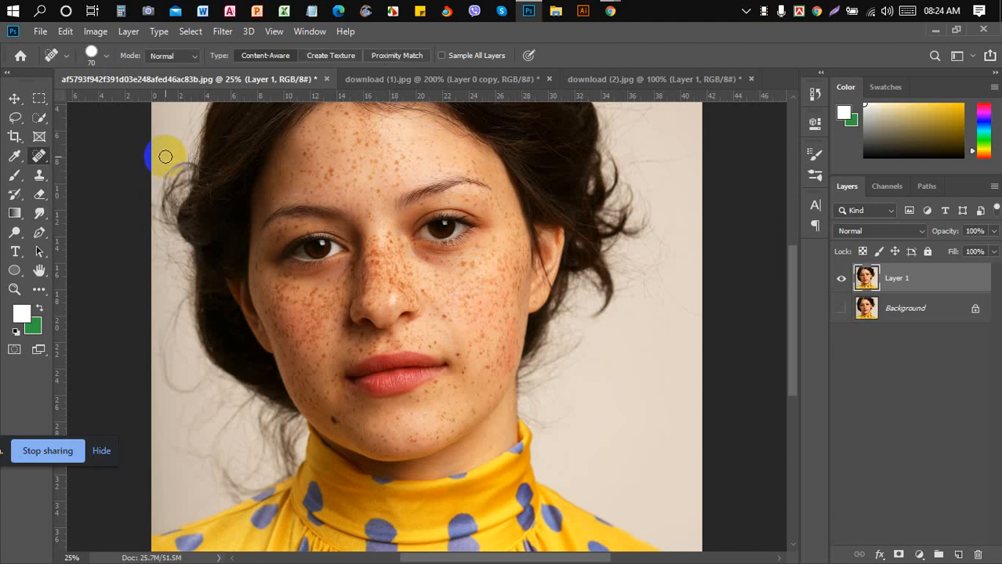
left_click(330, 196)
left_click(490, 349)
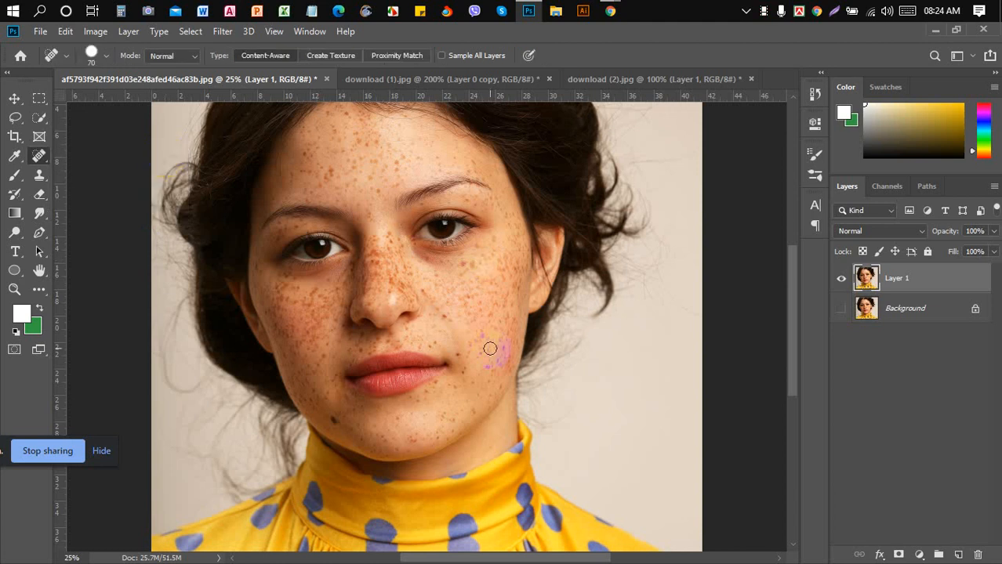
left_click(454, 284)
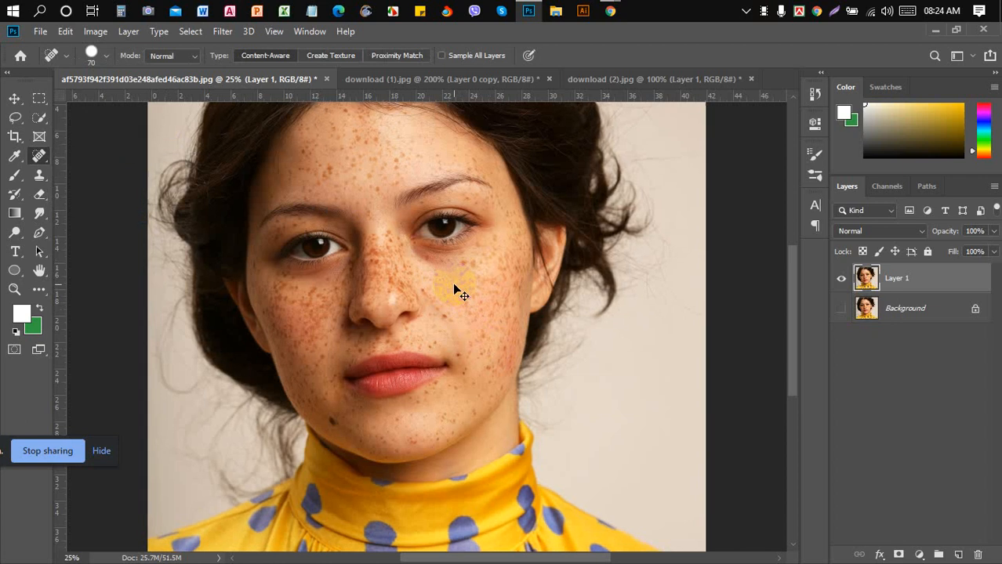
scroll(454, 284, "up", 3)
scroll(454, 285, "up", 1)
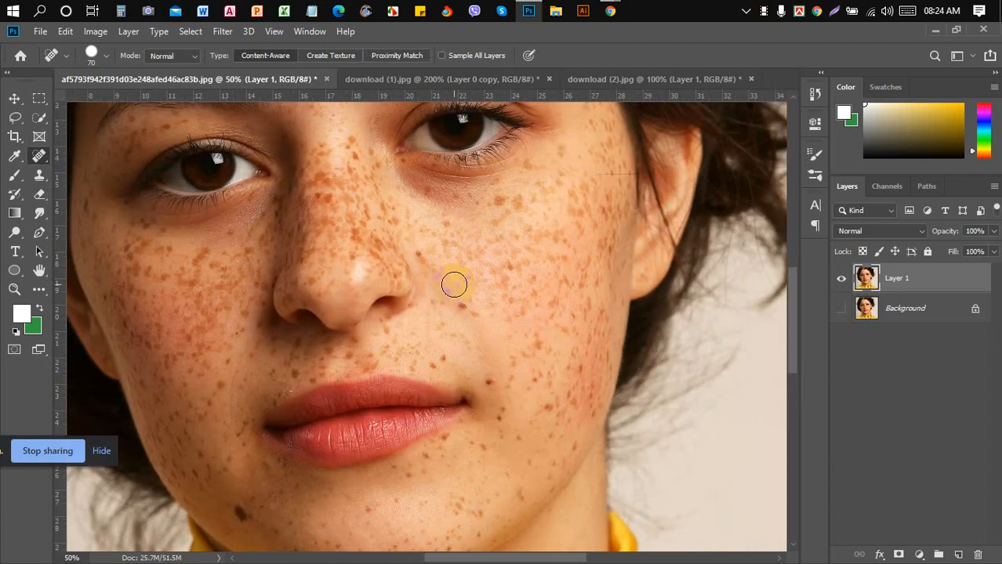
Set the Spot Healing Brush size to 45 for close-up work on the cheek beside the nostril.
left_click(506, 284)
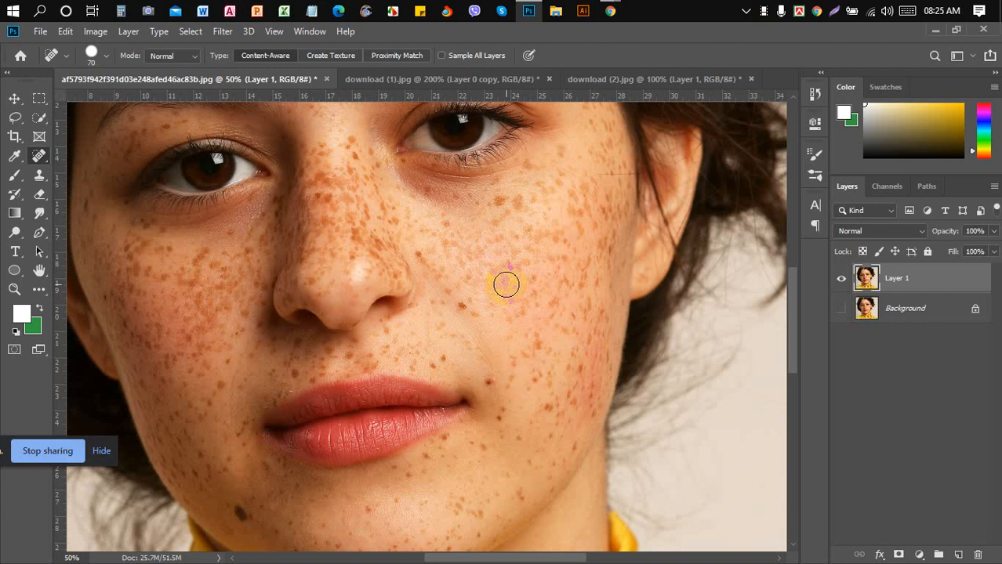
key("bracketright")
key("bracketright")
left_click(506, 285)
key("ctrl+plus")
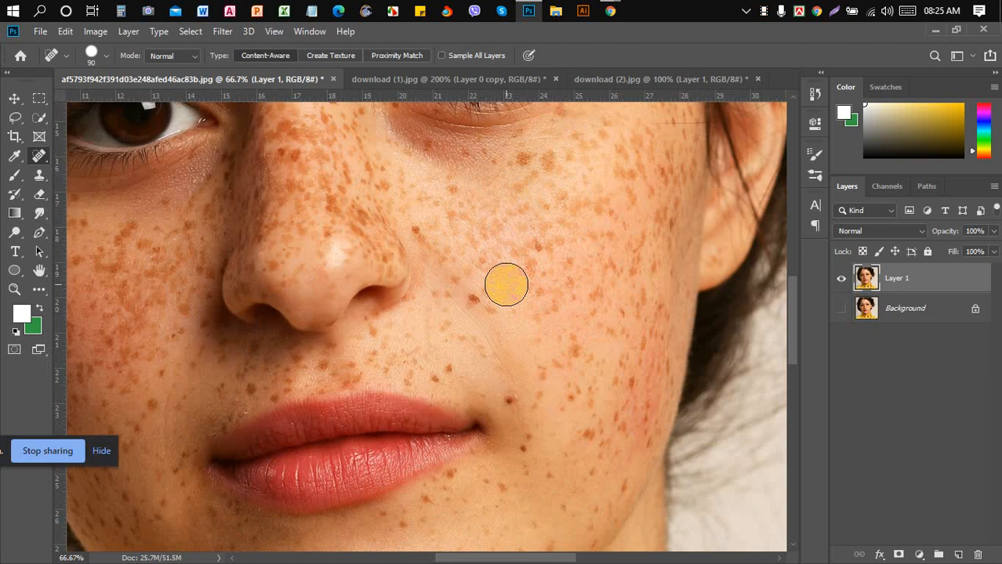
left_click(507, 284)
key("ctrl+plus")
key("ctrl+plus")
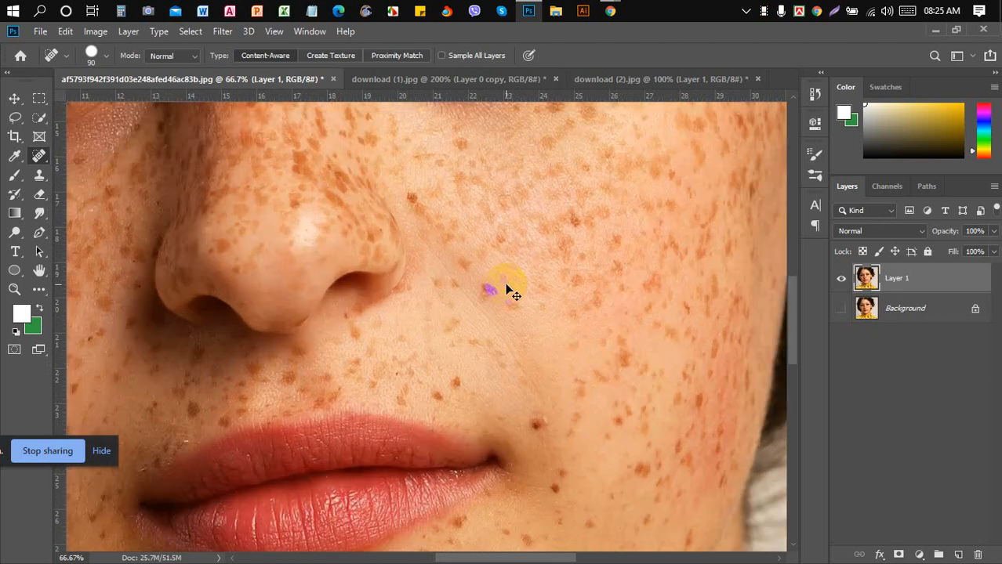
key("ctrl+plus")
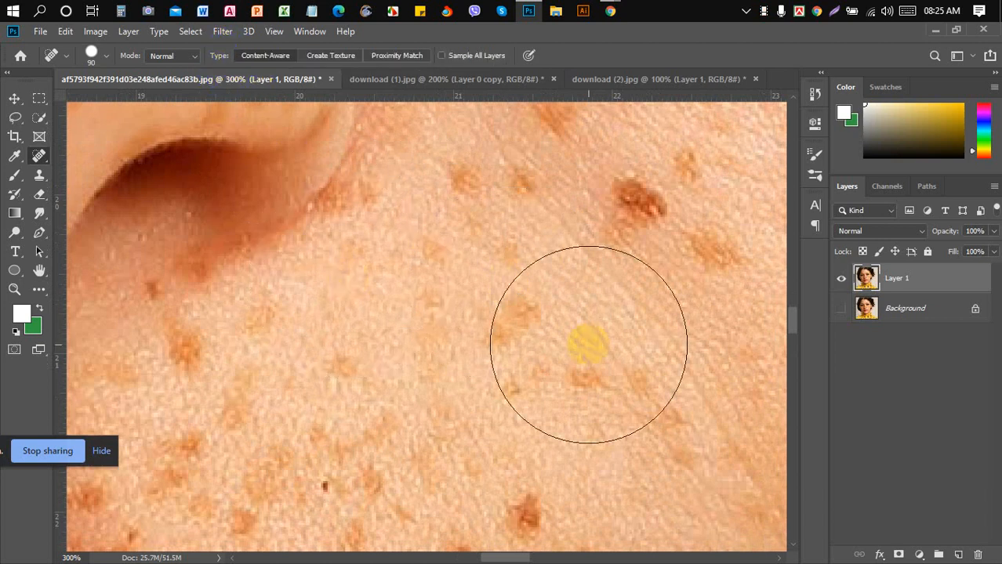
key("bracketleft")
key("bracketleft")
key("bracketleft")
key("bracketleft")
key("bracketleft")
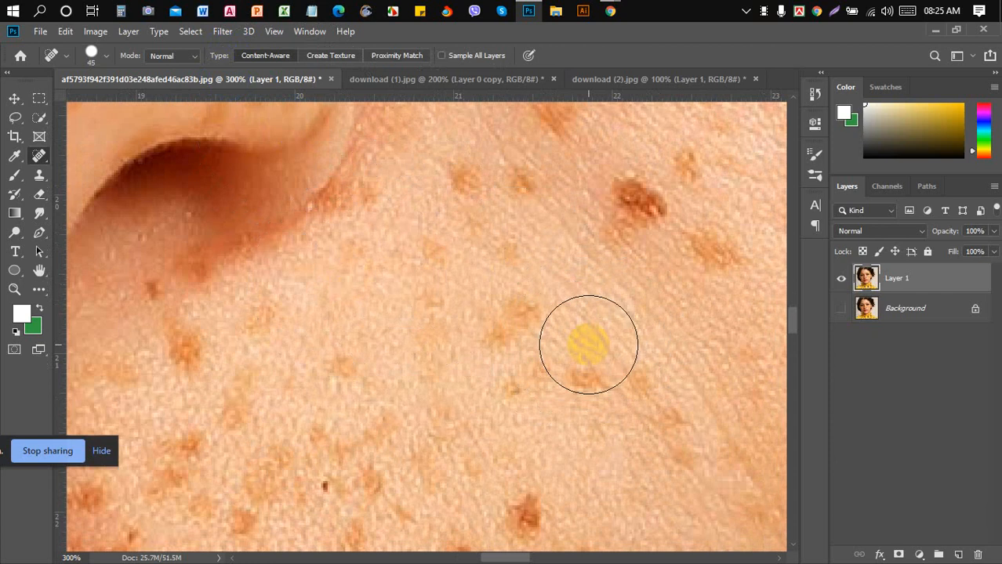
Reduce the Spot Healing Brush to 35 and remove the dark mole and the large freckle below it on the cheek.
left_click(42, 157)
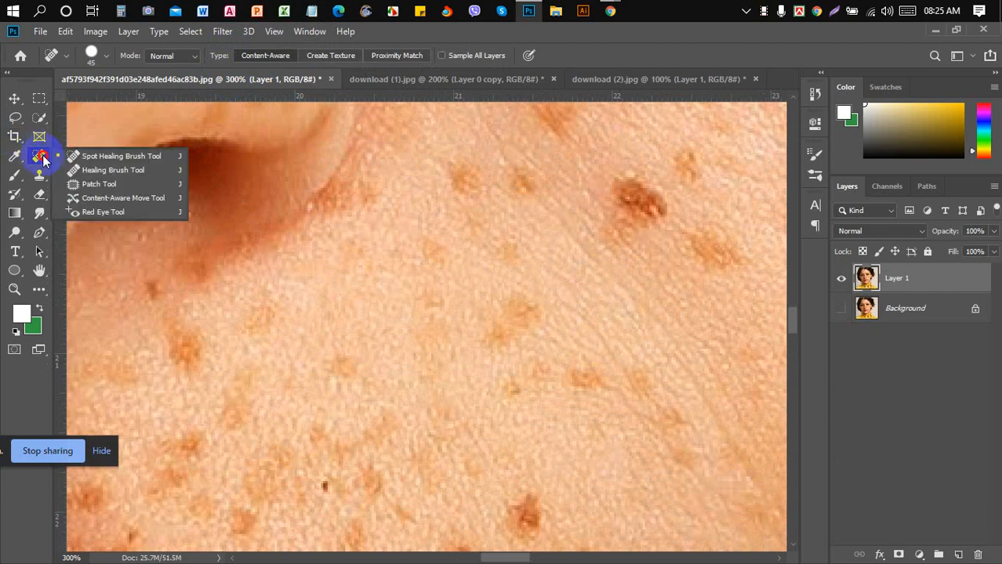
left_click(122, 157)
left_click_drag(631, 196, 629, 212)
key("bracketleft")
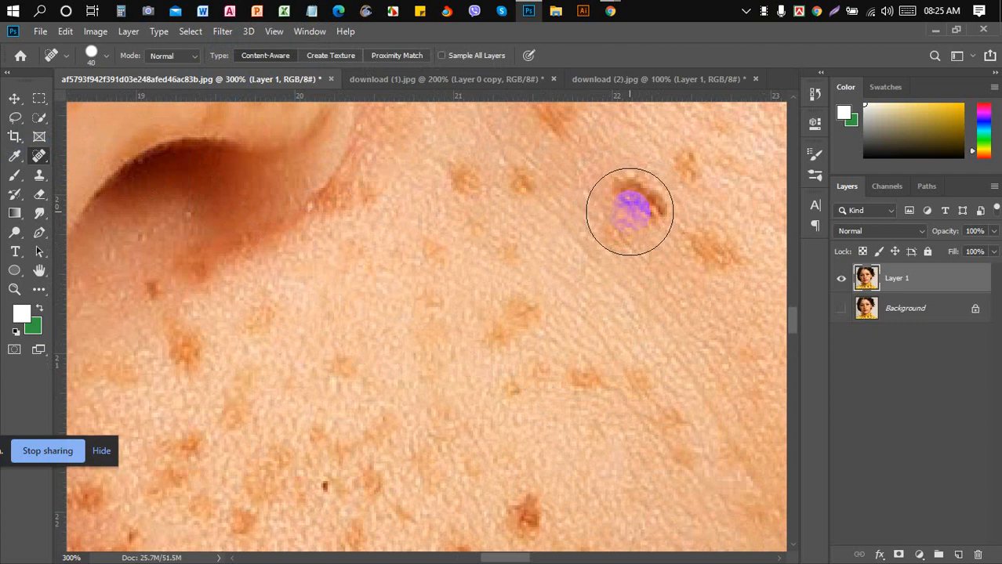
key("bracketleft")
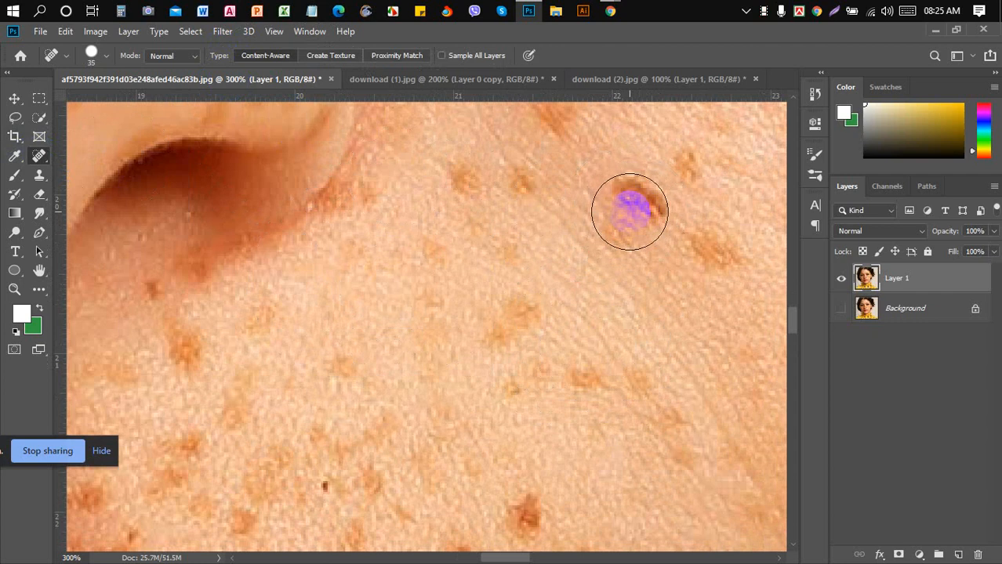
left_click_drag(629, 212, 637, 206)
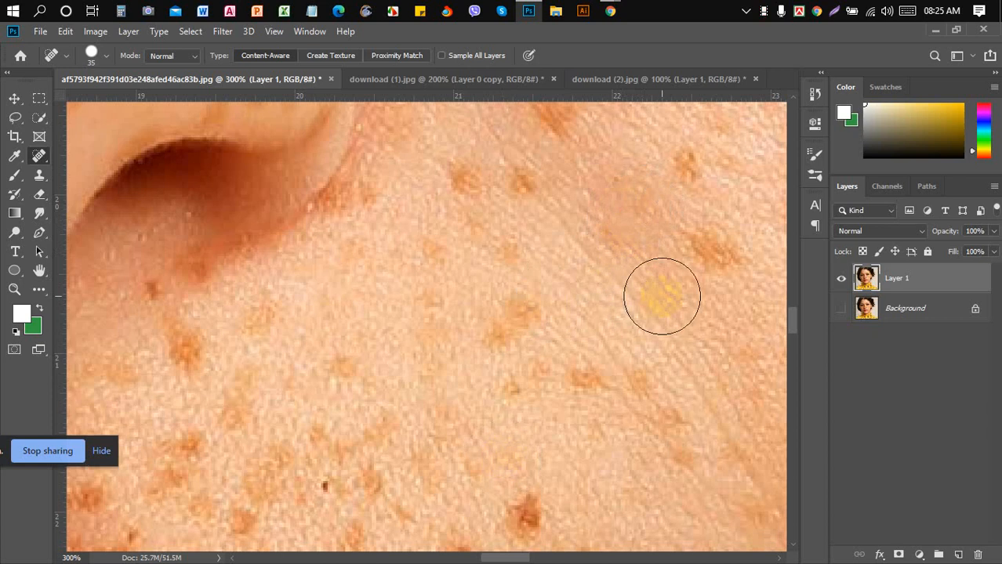
left_click(709, 250)
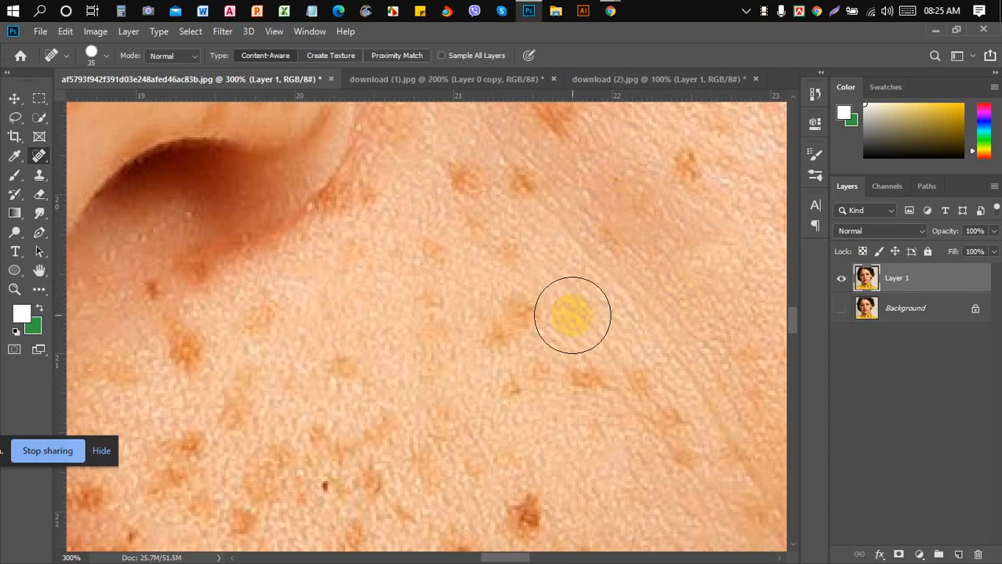
Reduce the Spot Healing Brush to 25 and remove the two neighbouring freckles between the nostril and the healed mole.
key("bracketleft")
left_click_drag(472, 184, 470, 187)
key("bracketleft")
left_click(468, 186)
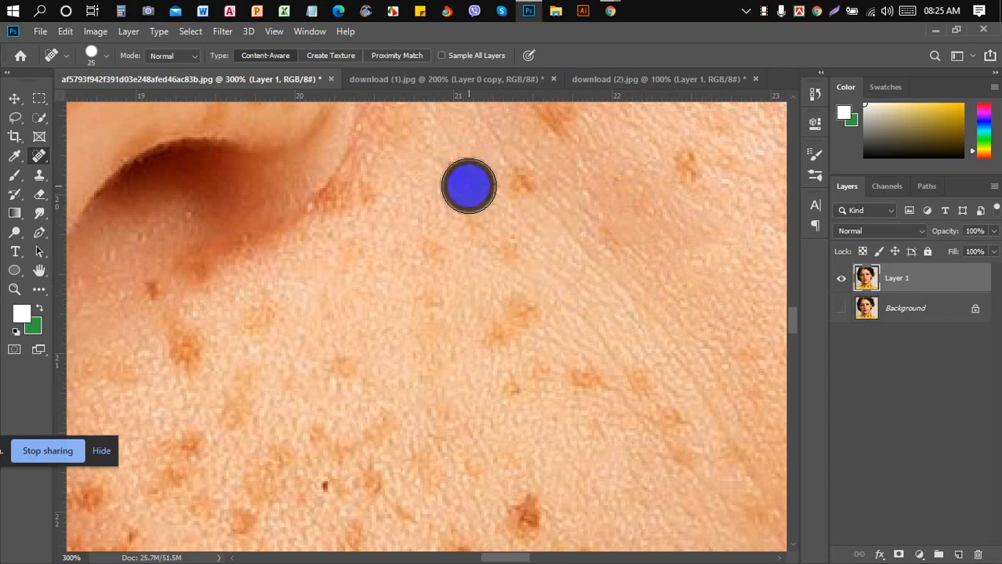
left_click(511, 184)
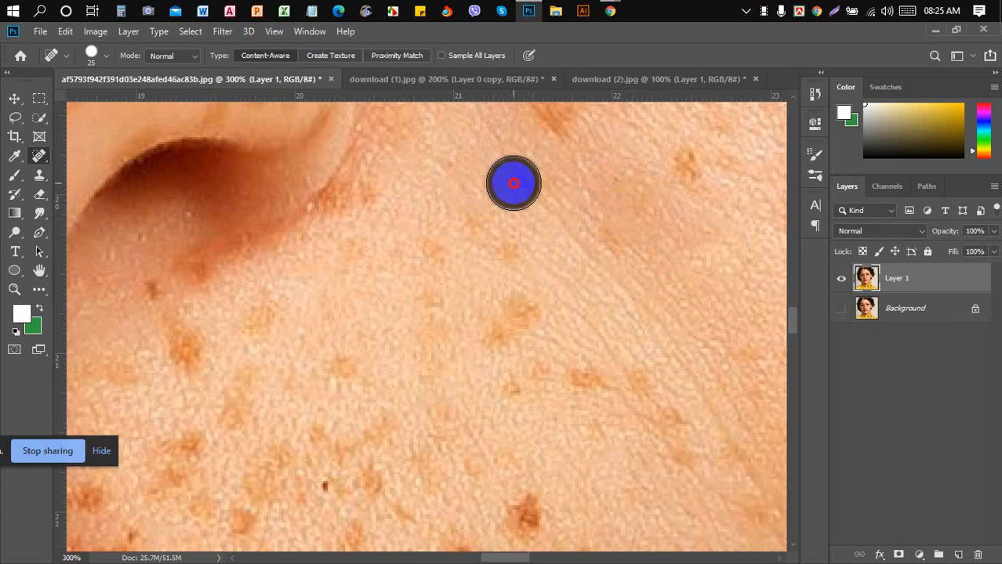
left_click(550, 246)
left_click(518, 180)
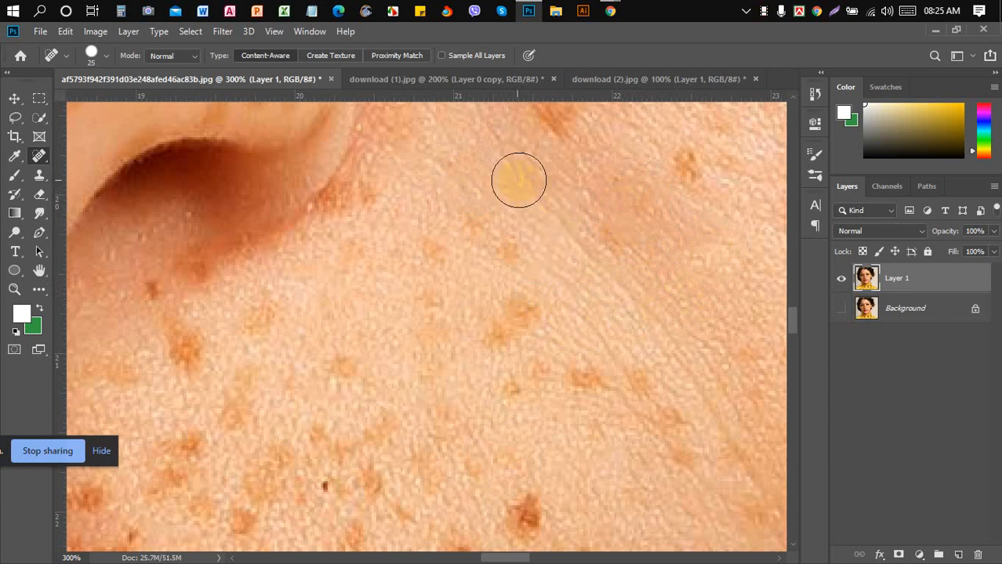
left_click(489, 212)
left_click(626, 212)
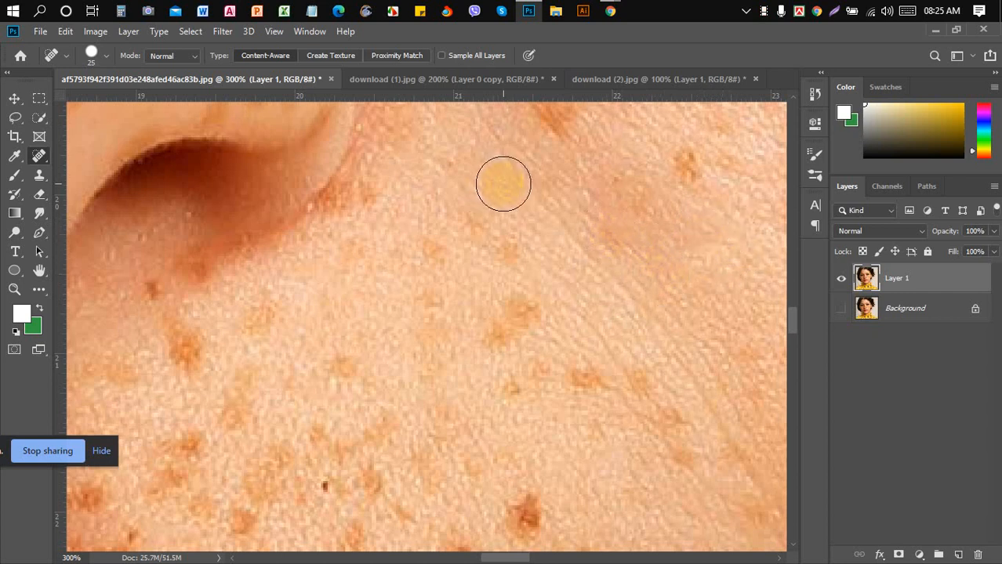
Heal the double freckle and the small spot above it in the middle of the cheek area, smoothing the surrounding skin.
left_click(513, 311)
left_click(509, 311)
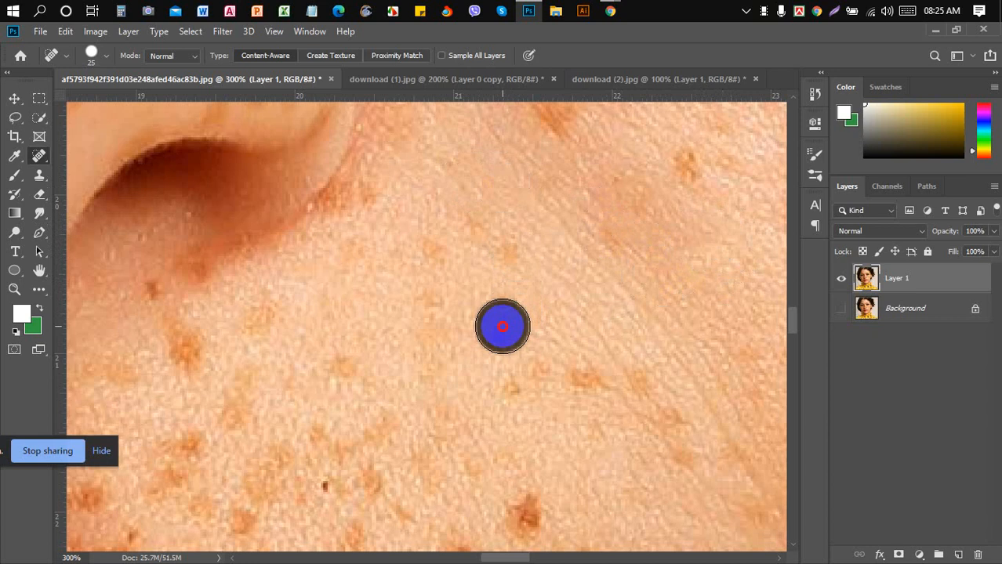
left_click(503, 287)
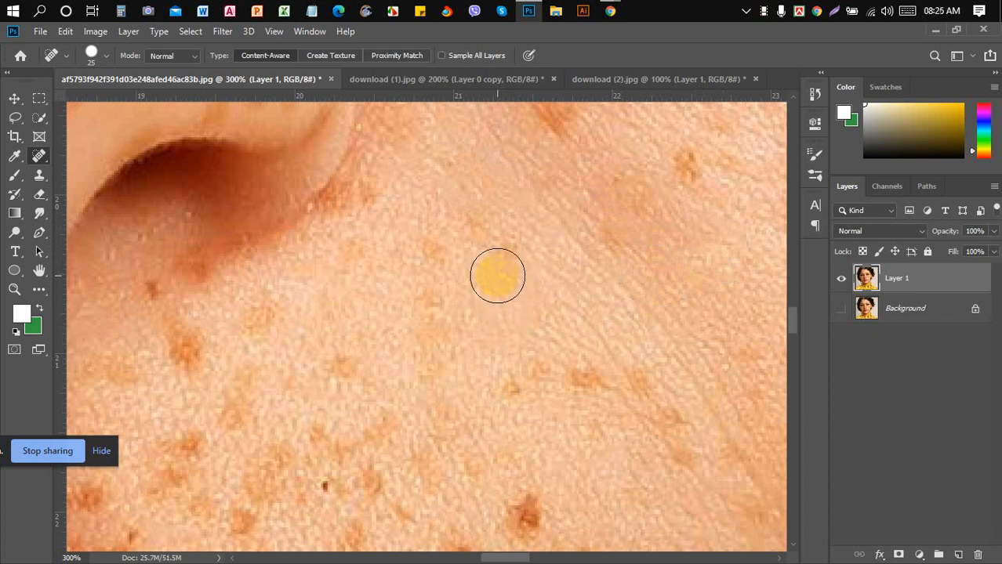
left_click(496, 276)
left_click(509, 264)
left_click(531, 275)
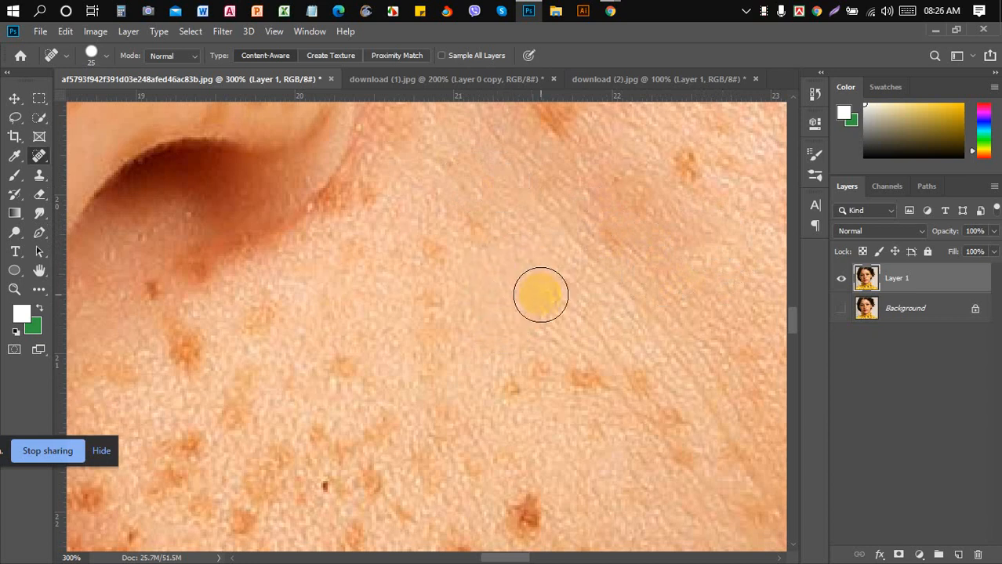
left_click(540, 294)
left_click(565, 271)
left_click(542, 255)
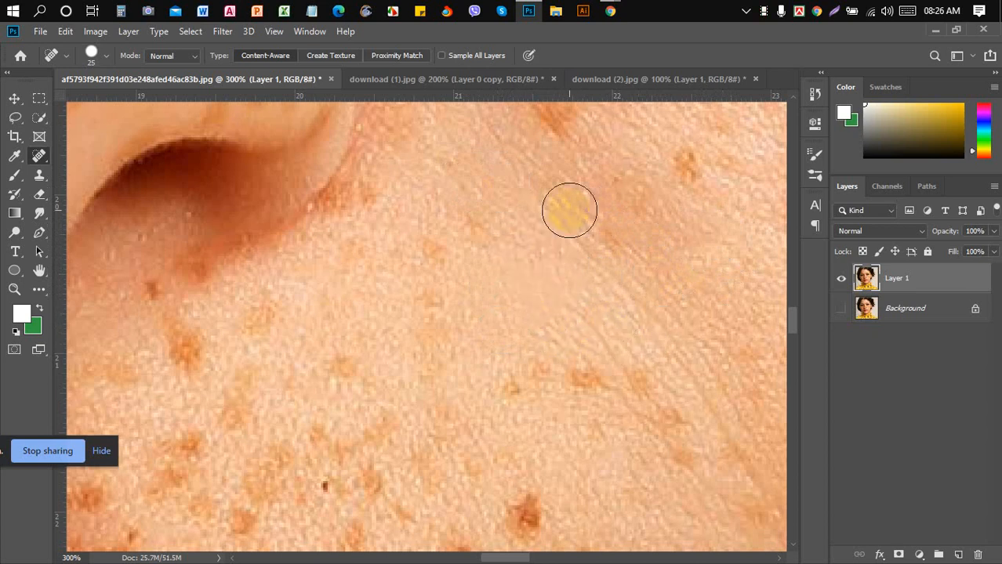
Switch to the Google Meet call, admit all waiting participants and return to Photoshop.
mouse_move(610, 16)
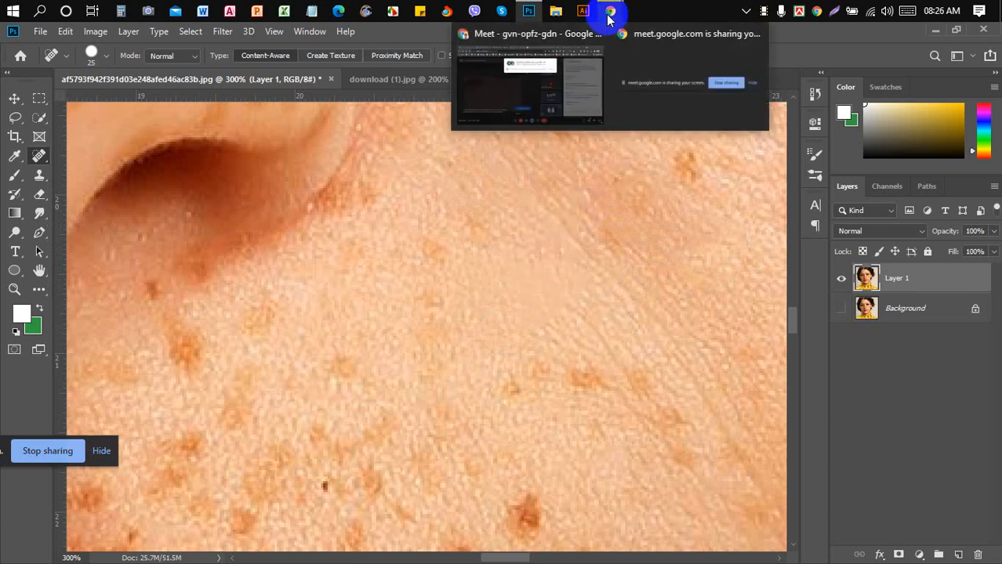
left_click(566, 71)
left_click(645, 183)
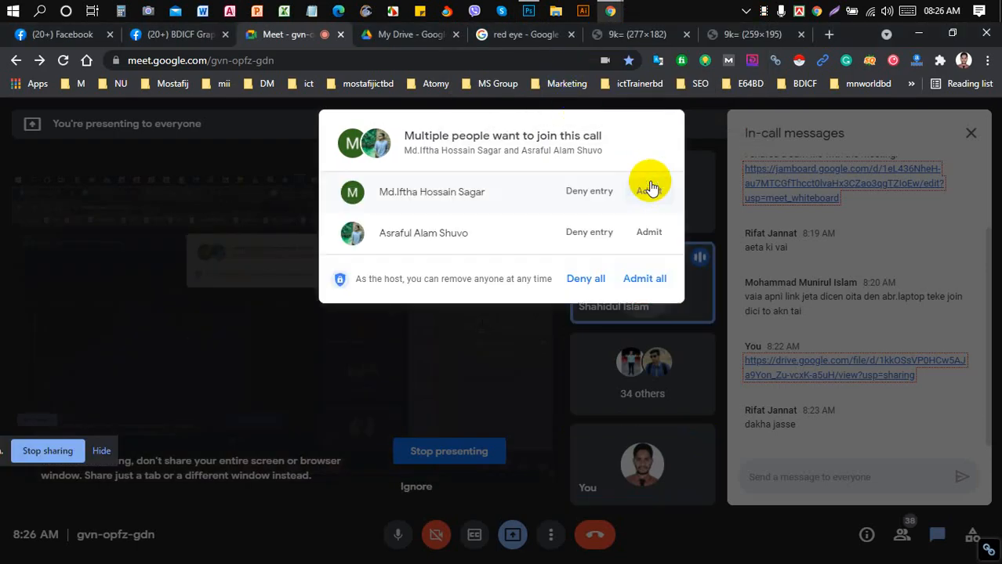
left_click(645, 278)
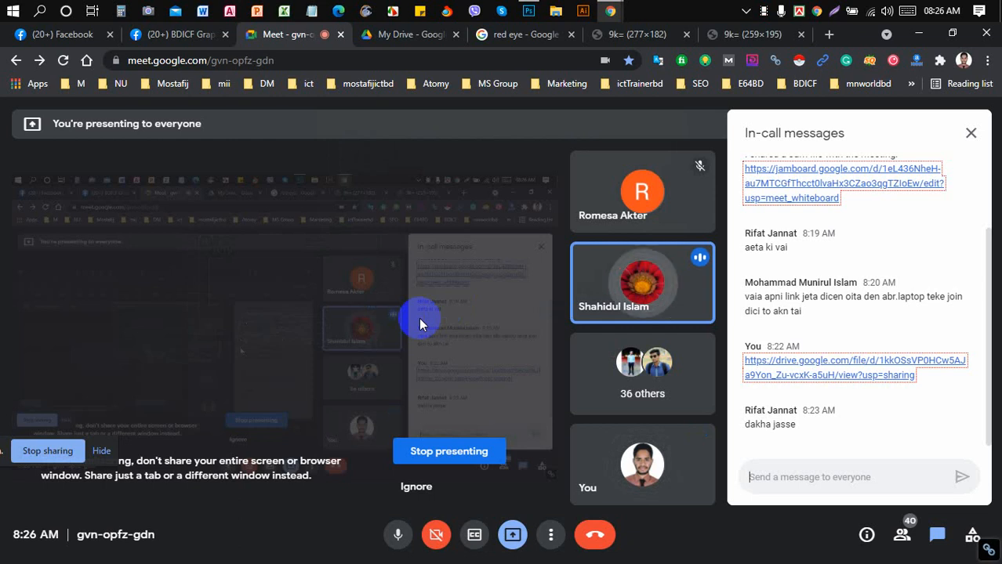
left_click(529, 10)
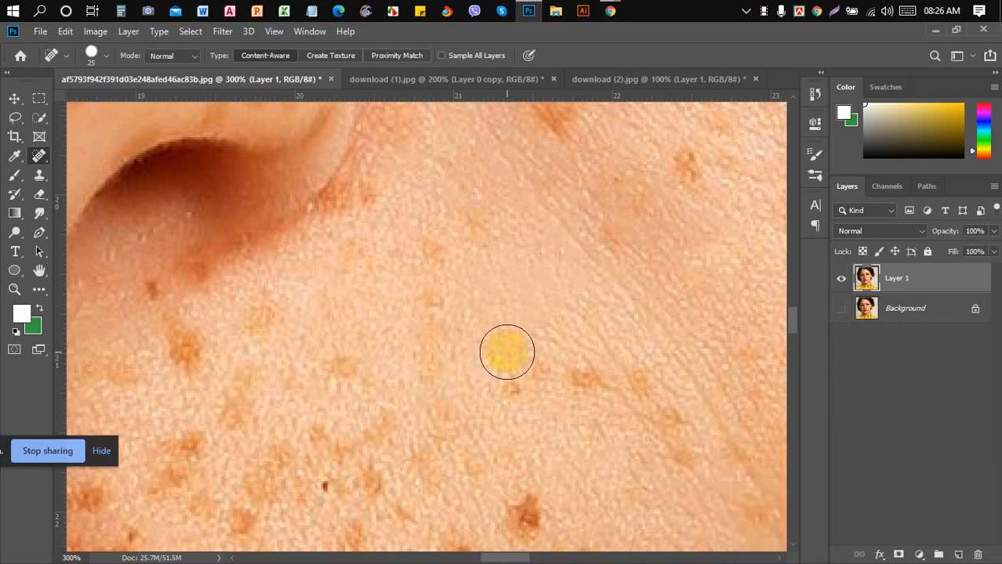
Switch to the Healing Brush Tool and set its brush size to 45.
scroll(507, 352, "right", 2)
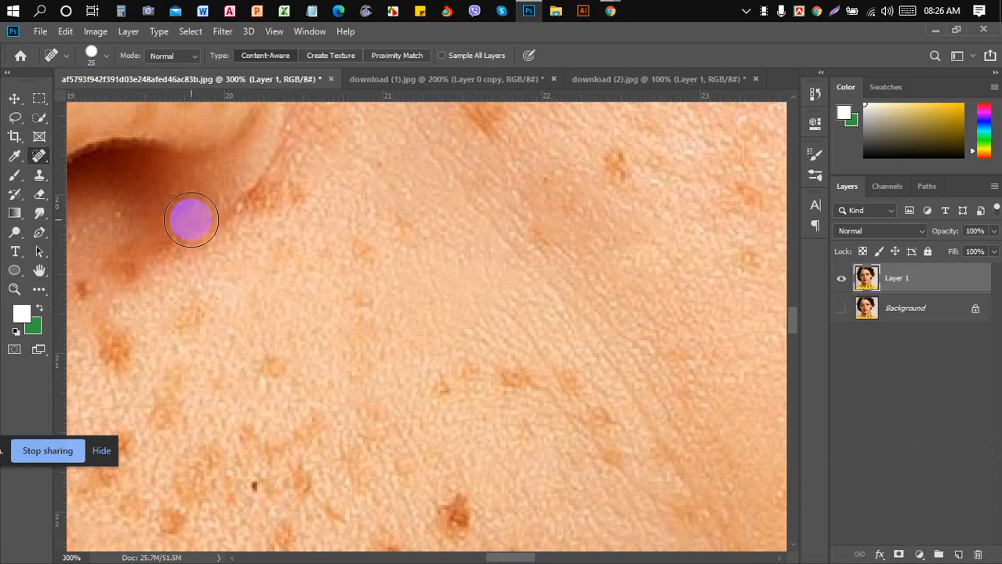
right_click(37, 159)
left_click(96, 157)
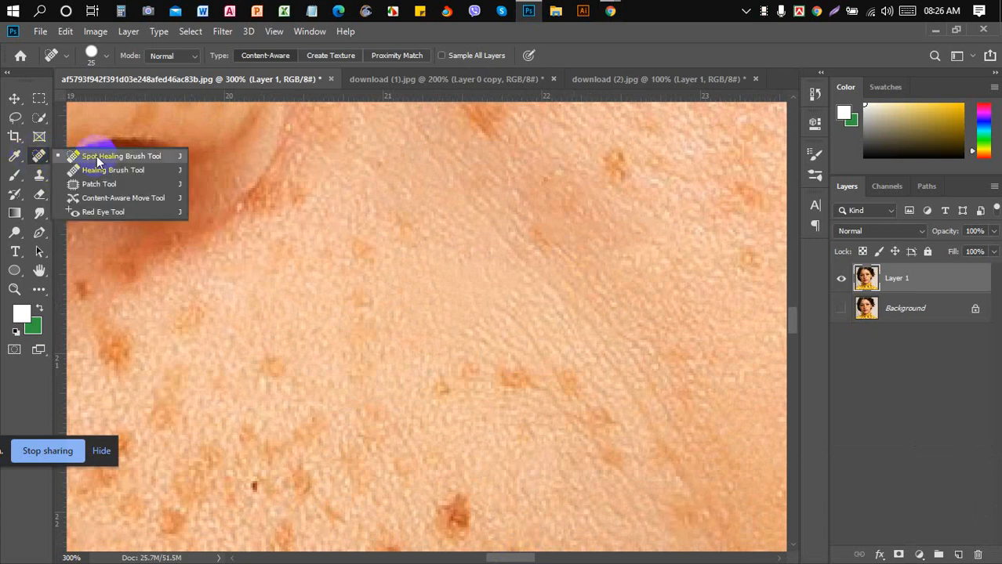
left_click(141, 170)
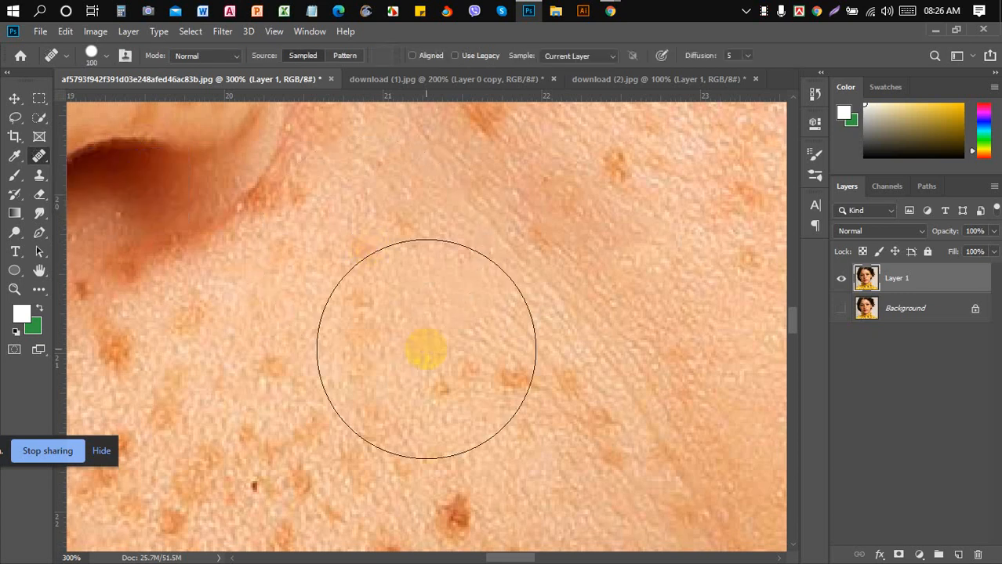
key("bracketleft")
key("bracketleft")
key("bracketleft")
key("bracketleft")
key("bracketleft")
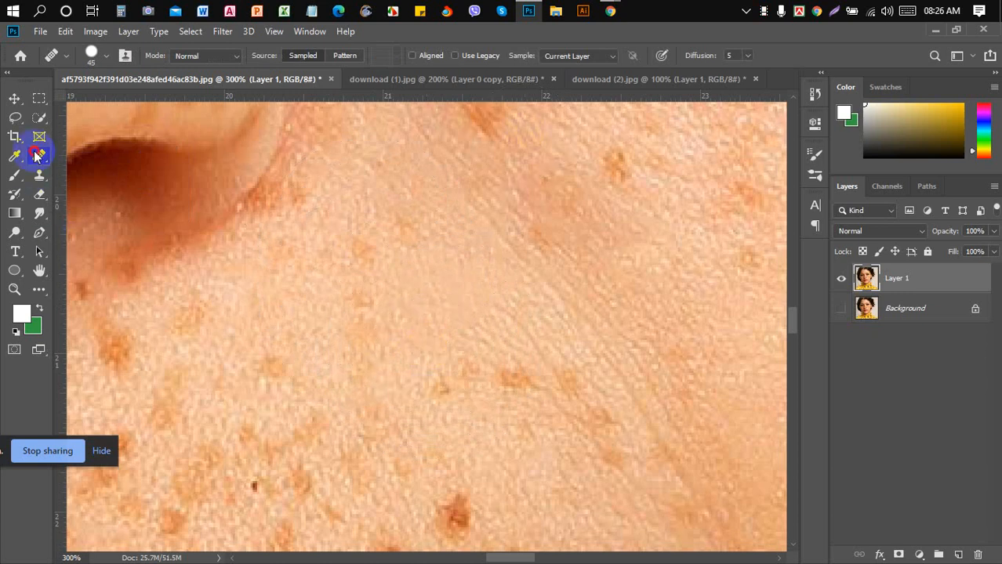
left_click(37, 156)
left_click(36, 156)
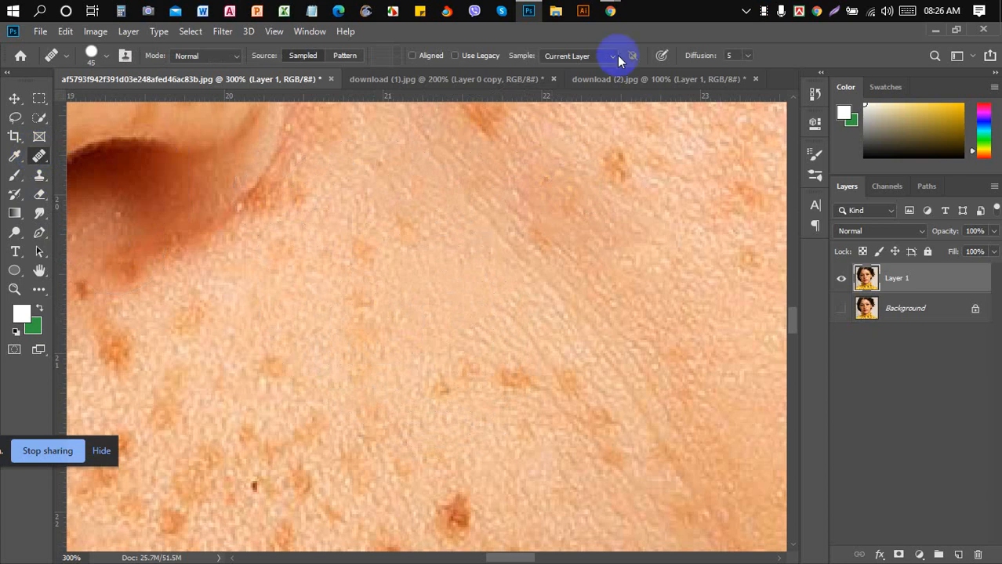
Open the Google Meet call, admit the one participant waiting to join and go back to Photoshop.
mouse_move(611, 18)
left_click(543, 67)
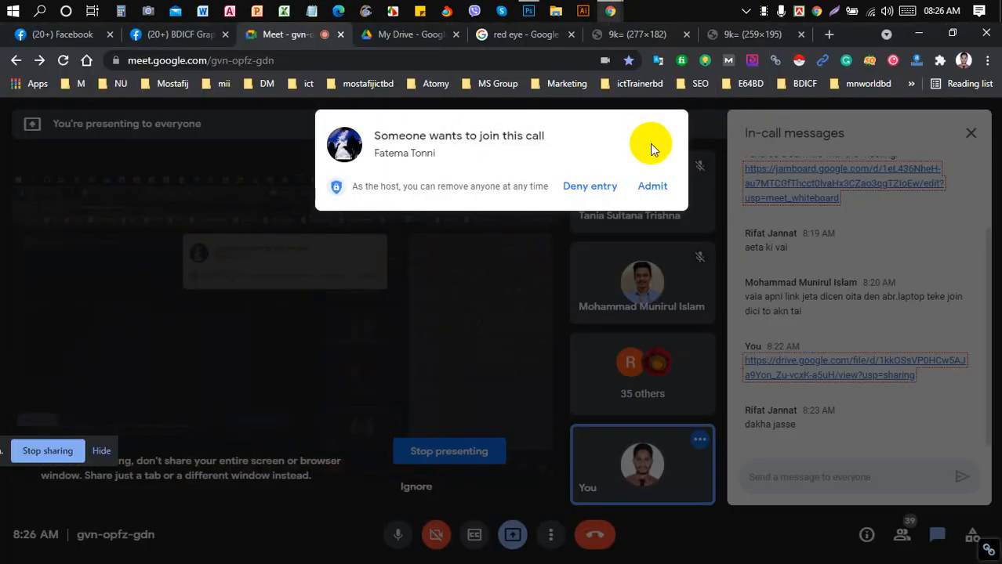
left_click(652, 183)
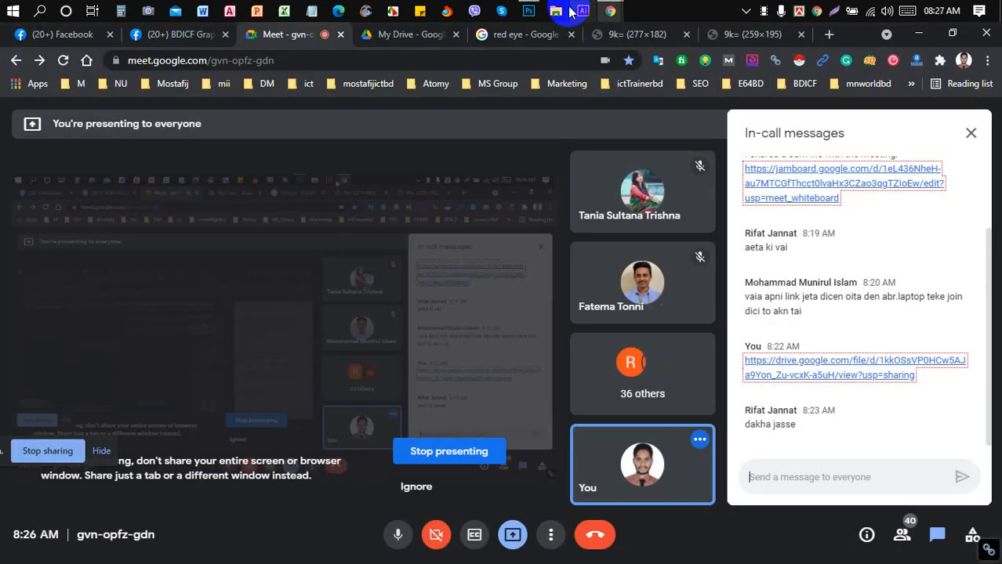
left_click(529, 12)
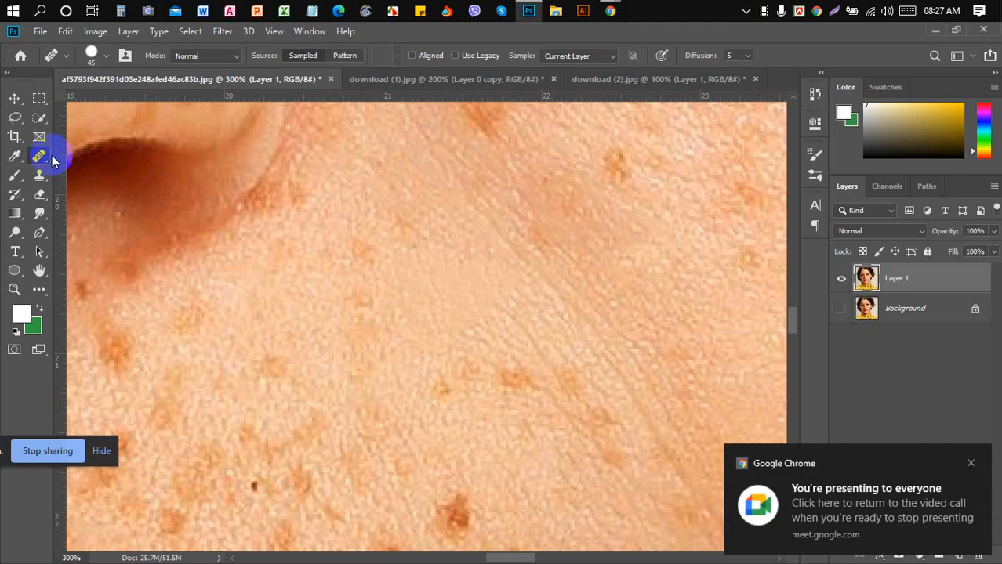
Choose the Healing Brush Tool, try to heal a cheek freckle without defining a source point, and dismiss the alert.
right_click(47, 159)
left_click(86, 168)
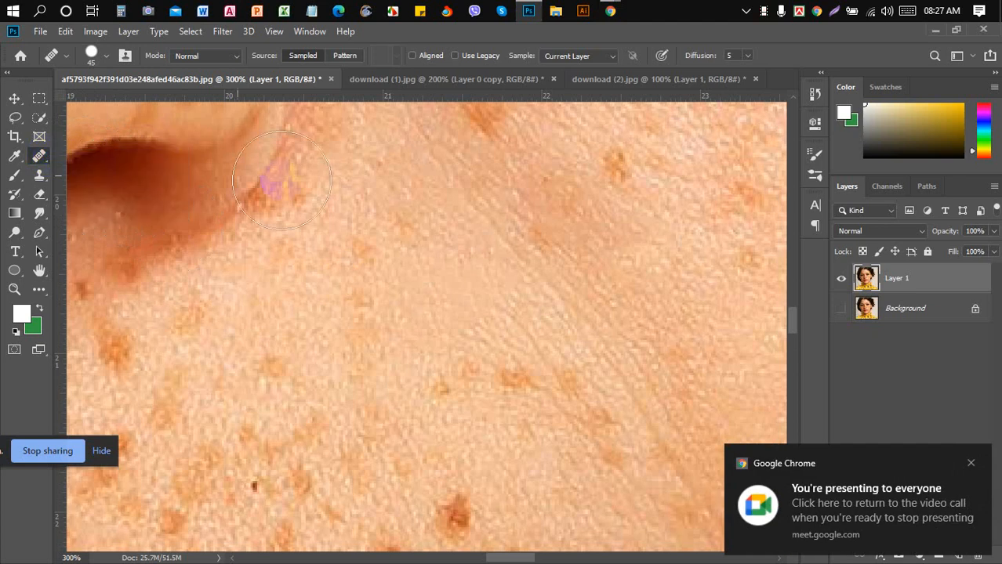
left_click(496, 348)
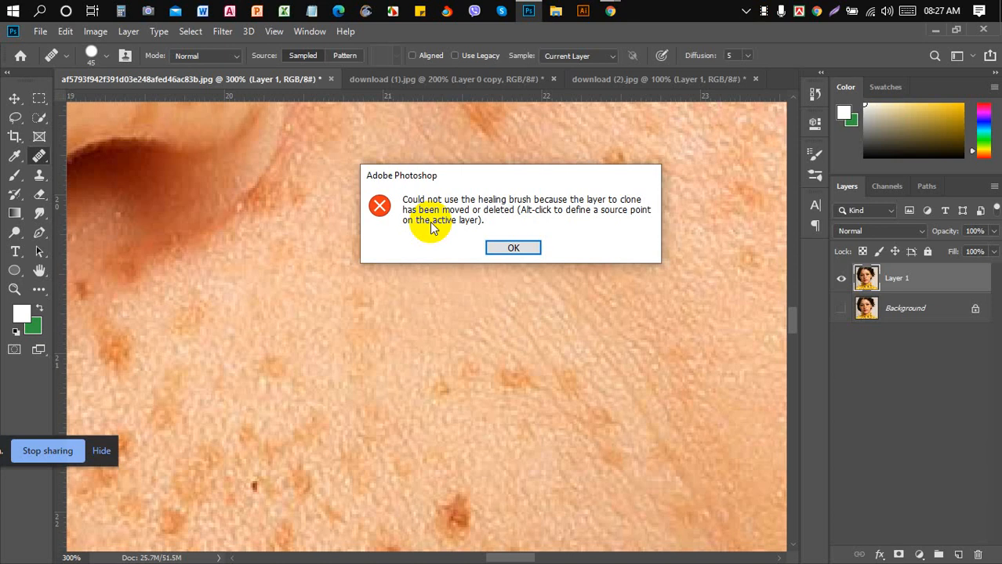
left_click(514, 250)
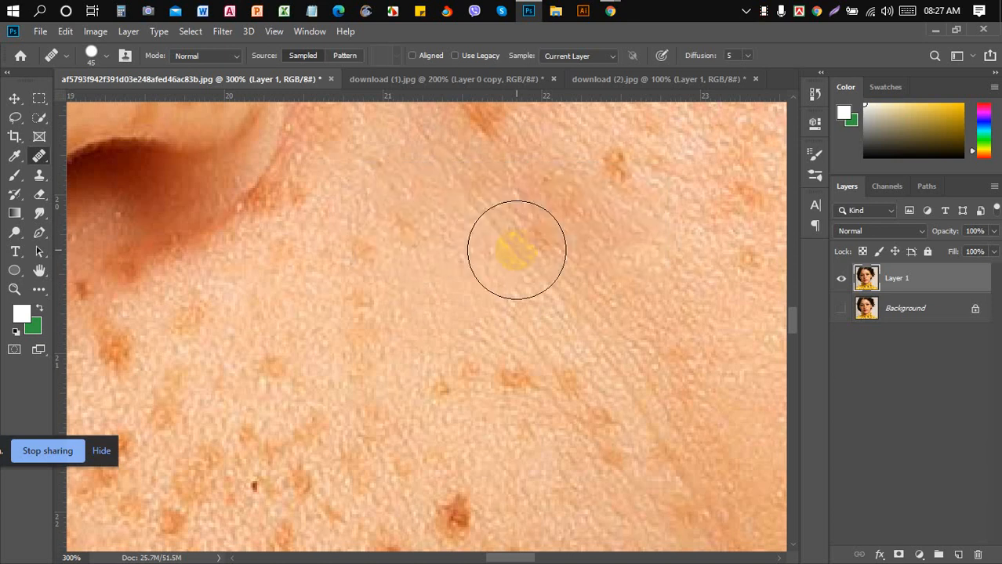
Switch to the Google Meet call, admit the person asking to join and return to Photoshop.
mouse_move(609, 12)
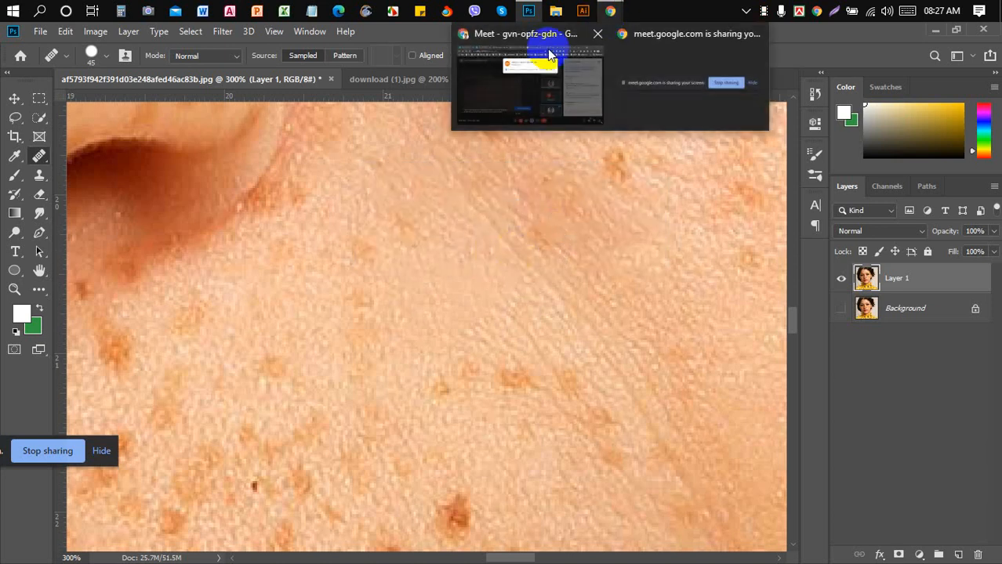
left_click(508, 84)
left_click(652, 186)
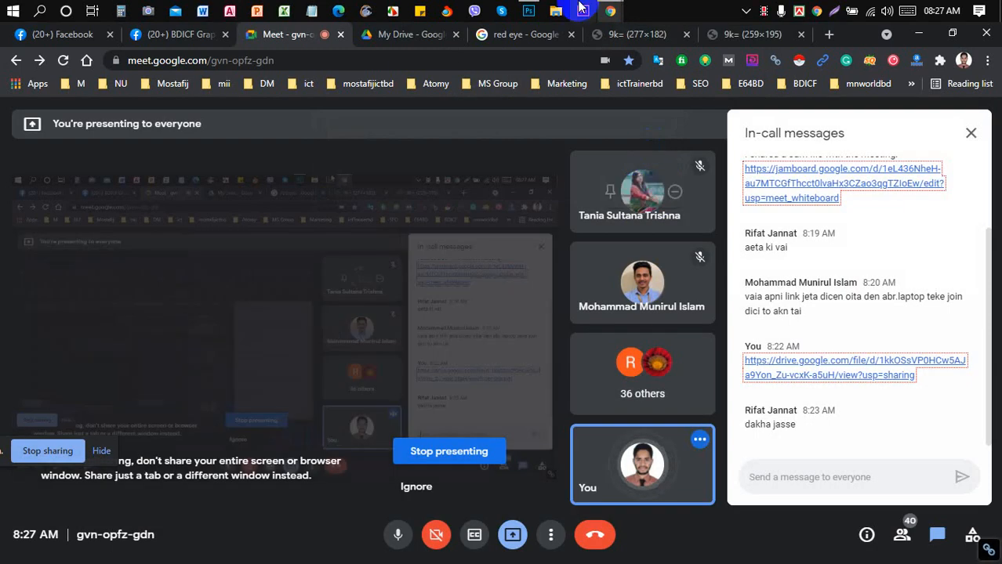
left_click(527, 10)
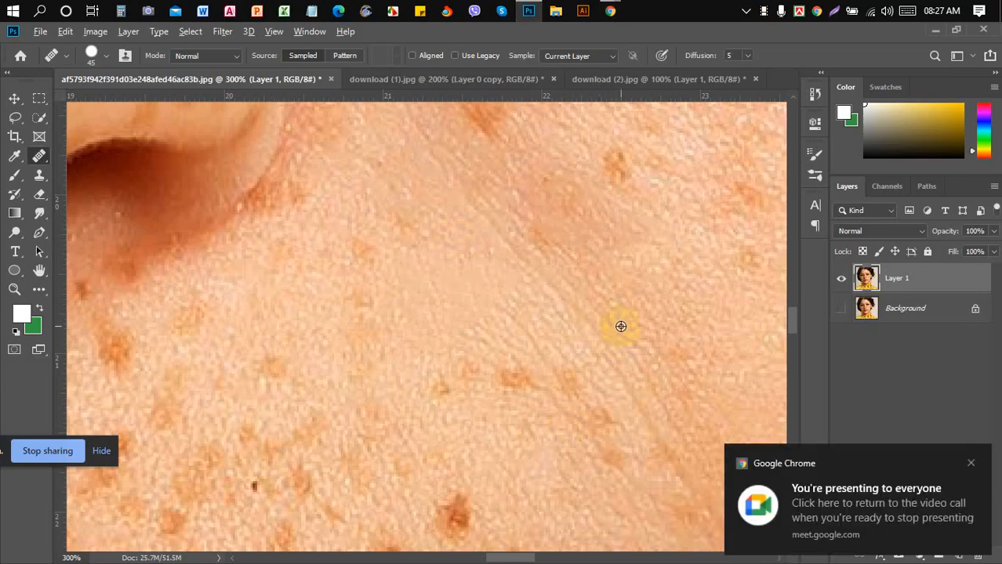
Sample clean cheek skin as the healing source and reduce the Healing Brush size to 30.
left_click(549, 282, "alt")
key("bracketleft")
key("bracketleft")
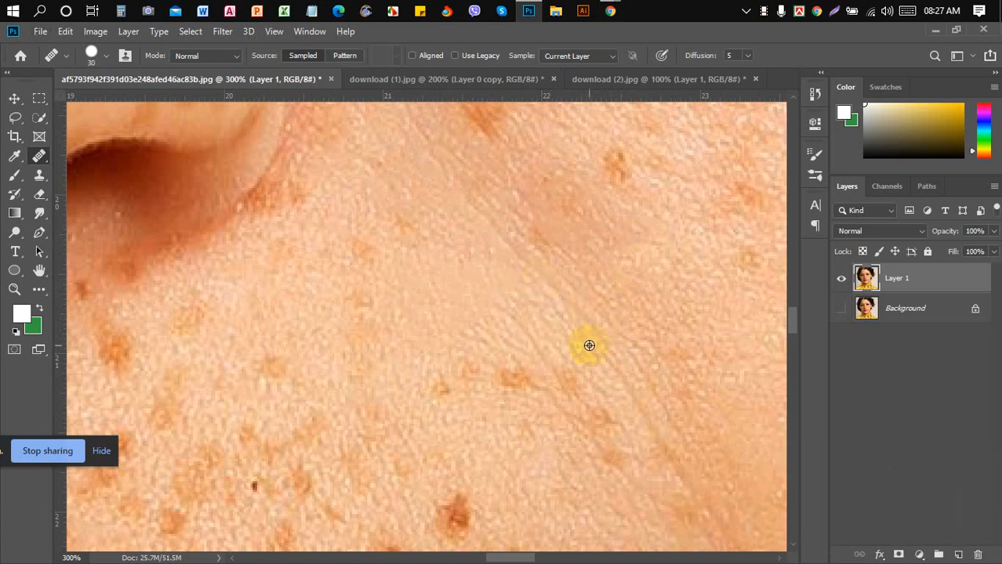
Resample nearby clean skin, try healing the elongated freckle in the middle of the cheek area, and undo the trial strokes.
left_click(540, 297, "alt")
left_click_drag(533, 359, 520, 376)
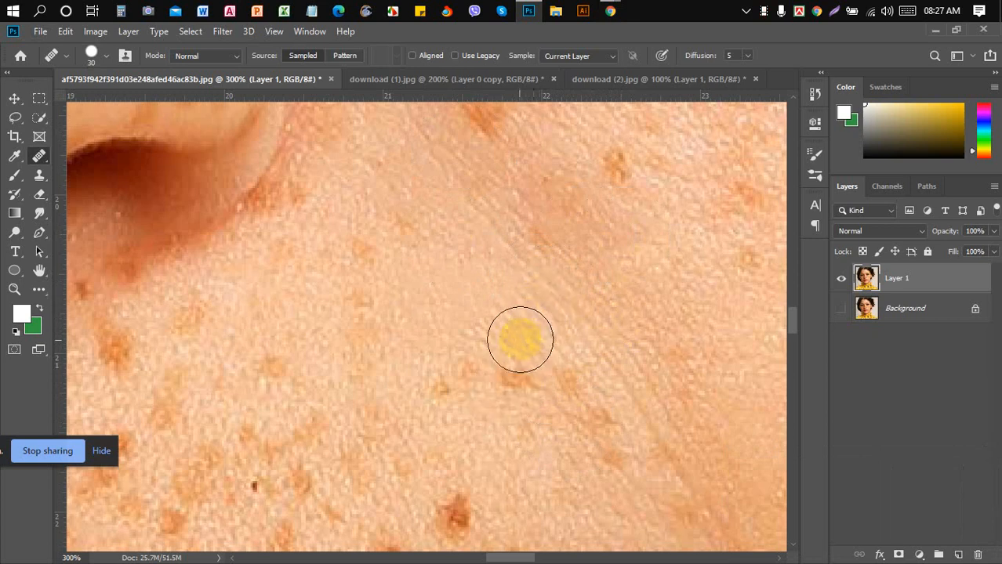
key("ctrl+z")
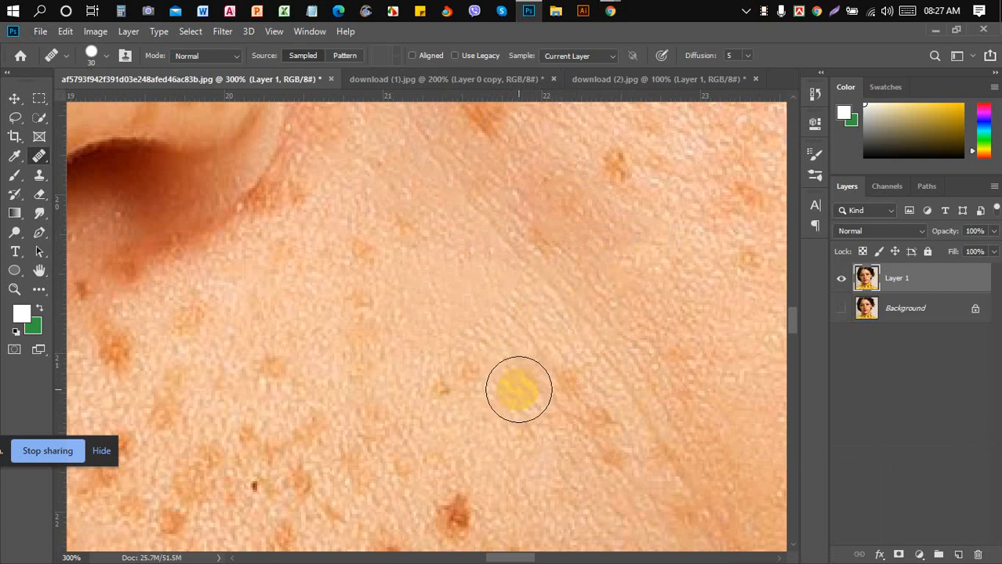
left_click(489, 349)
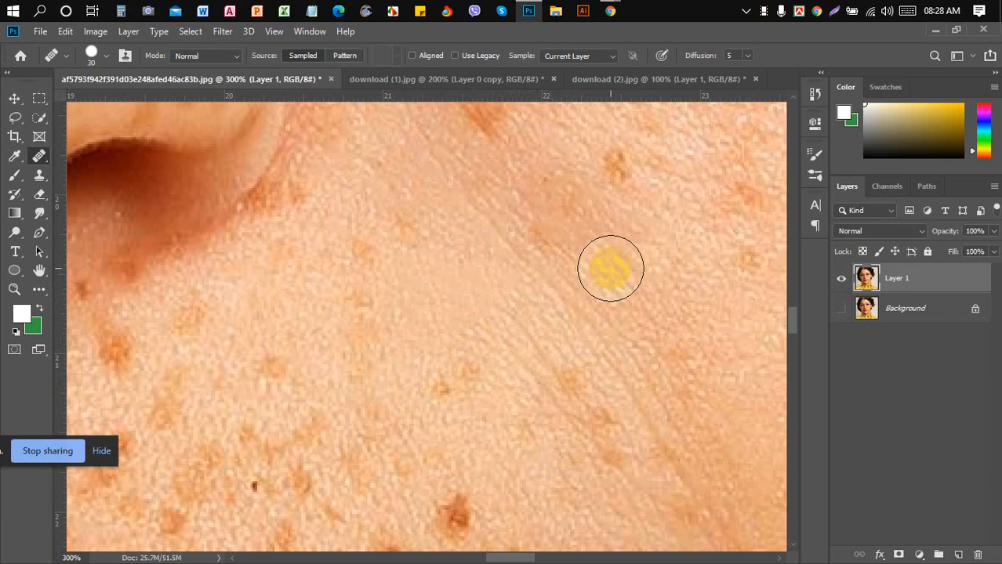
key("ctrl+z")
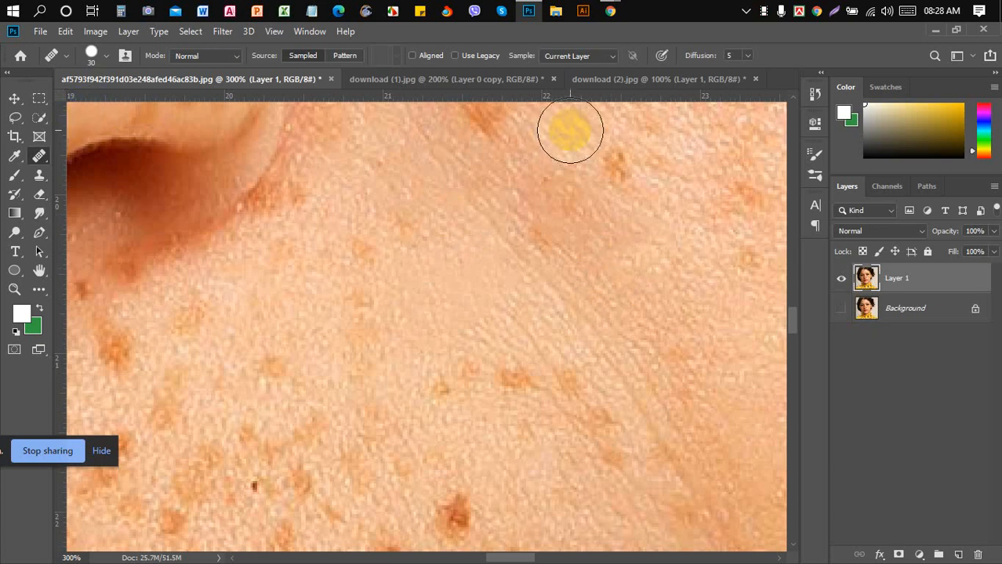
Check the Google Meet call for waiting participants and return to Photoshop.
left_click(613, 14)
left_click(562, 74)
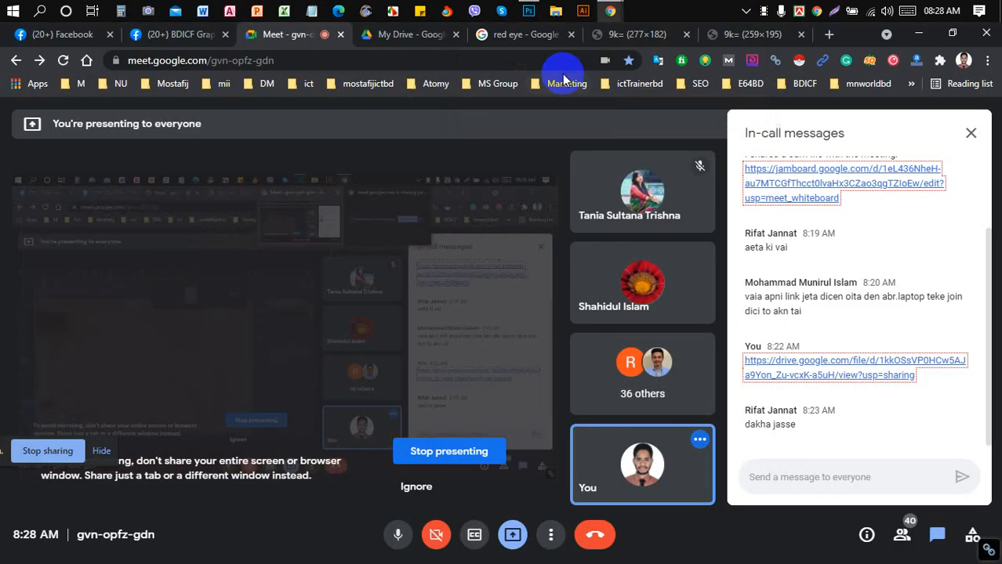
left_click(529, 11)
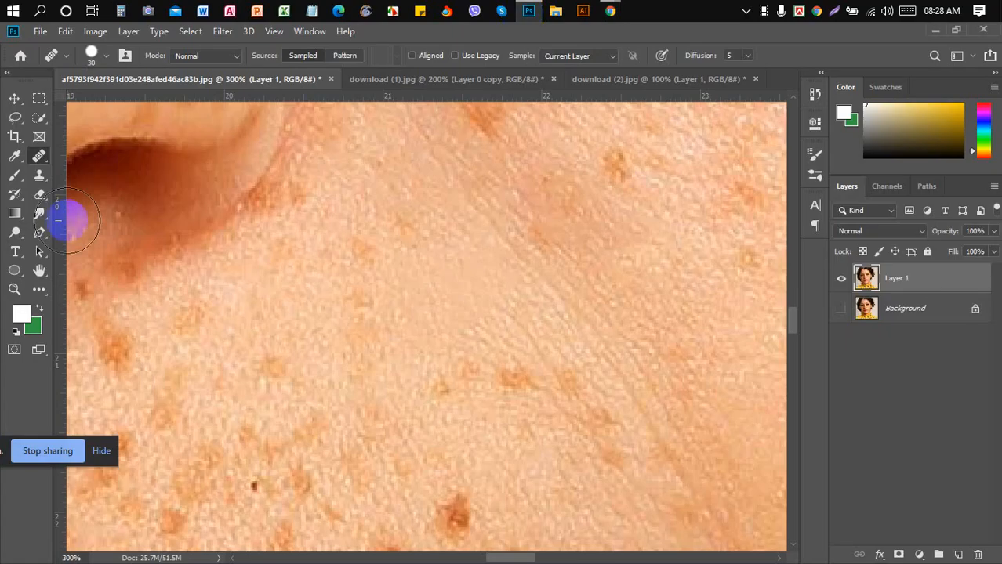
Remove the elongated mid-cheek freckle with the Spot Healing Brush Tool, and switch back to the Healing Brush Tool.
right_click(40, 163)
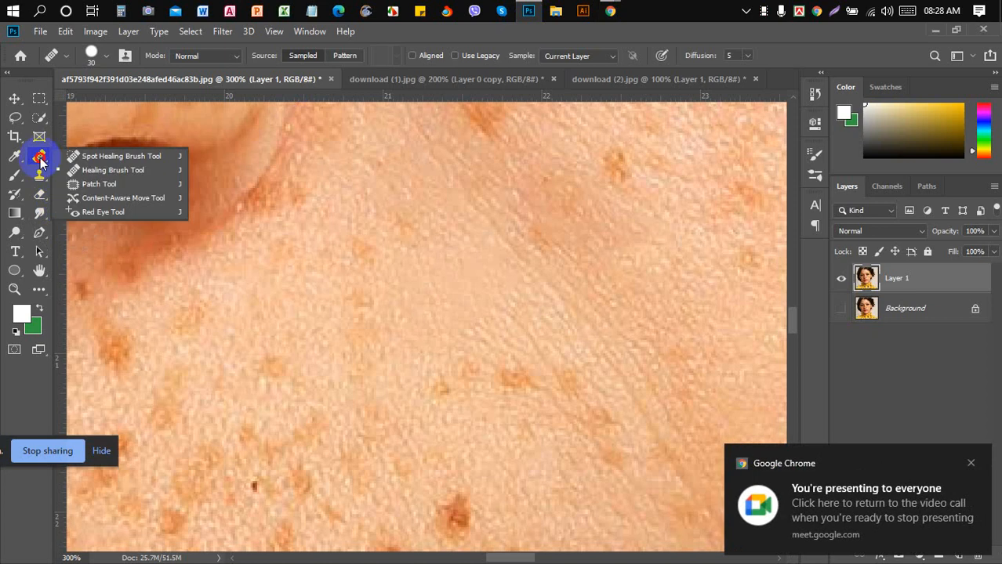
left_click(76, 156)
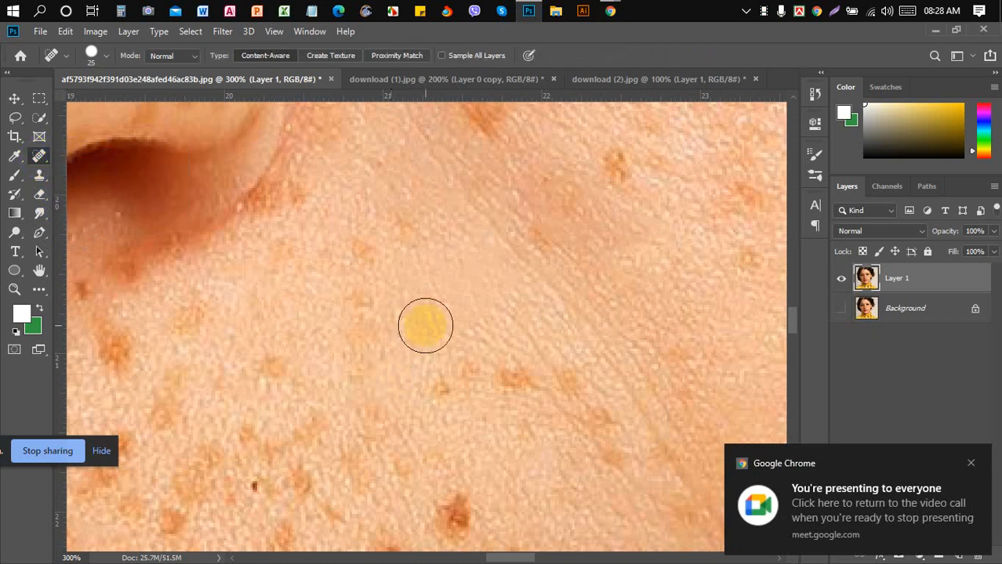
left_click(513, 379)
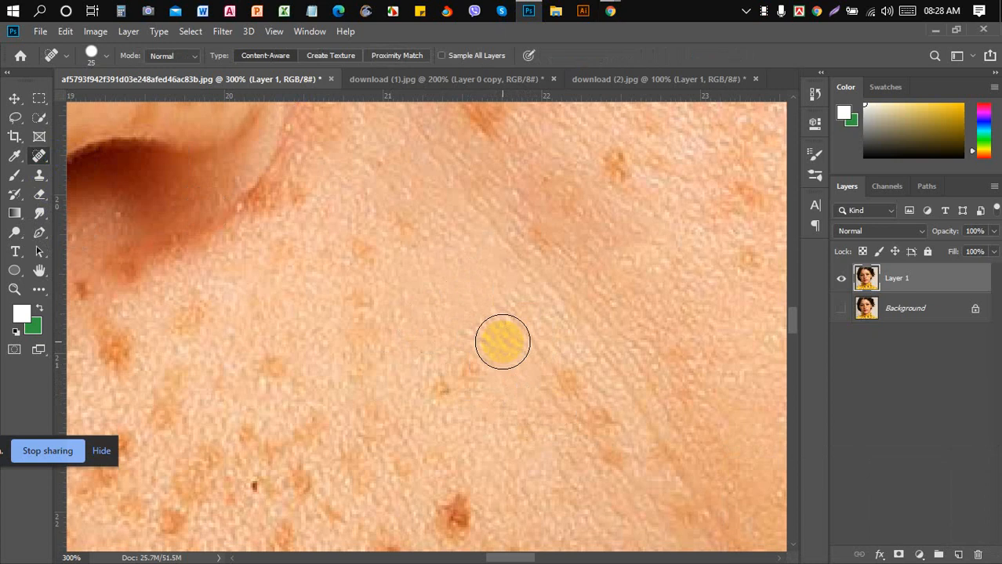
right_click(42, 158)
left_click(116, 167)
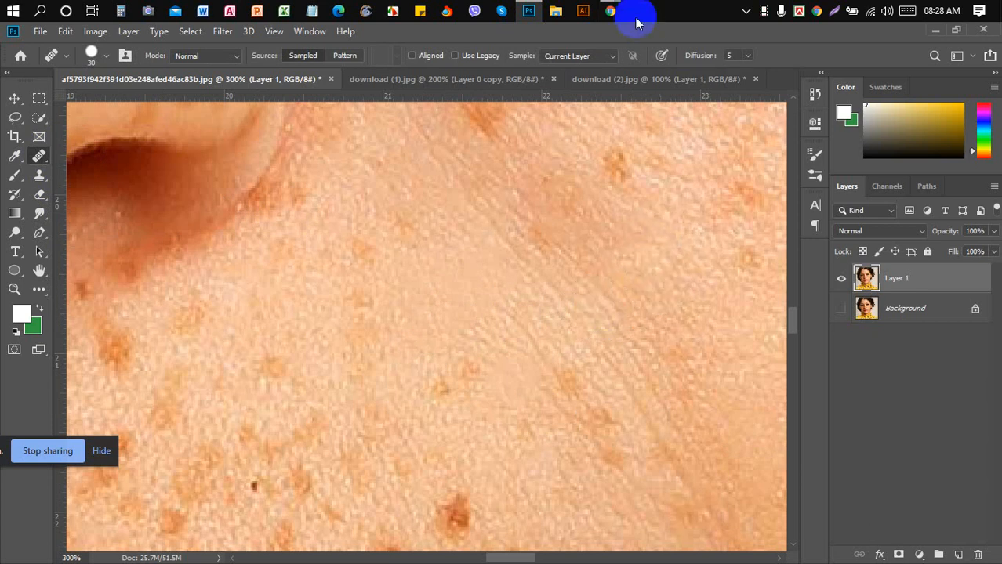
Bring up the Google Meet call, admit the waiting participant and go back to the portrait in Photoshop.
mouse_move(611, 11)
left_click(554, 76)
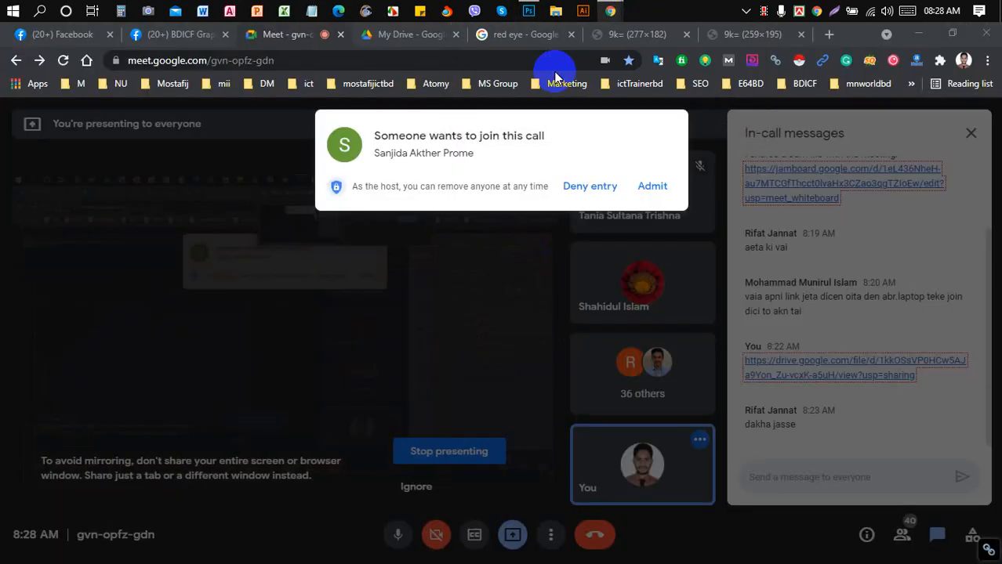
left_click(653, 185)
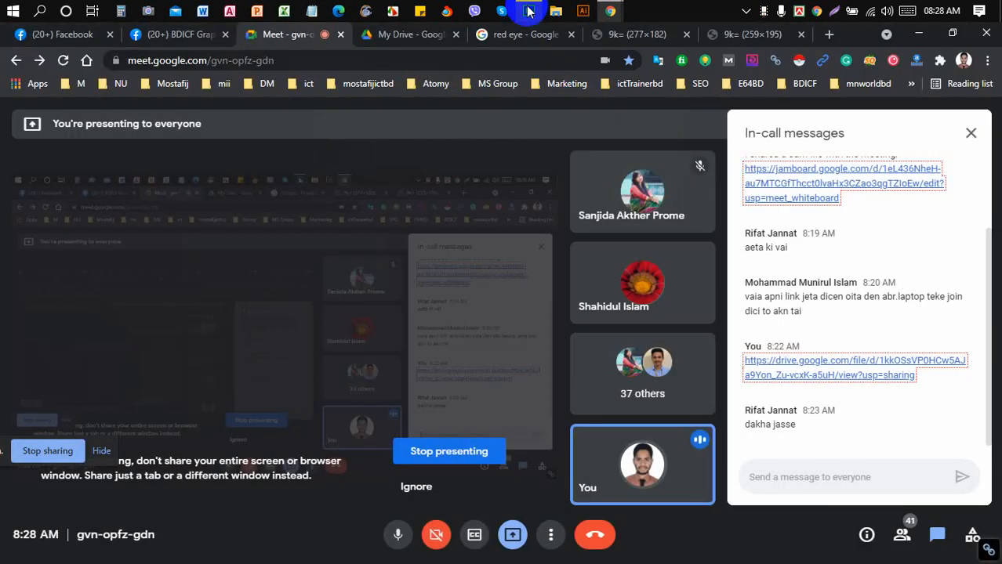
left_click(529, 11)
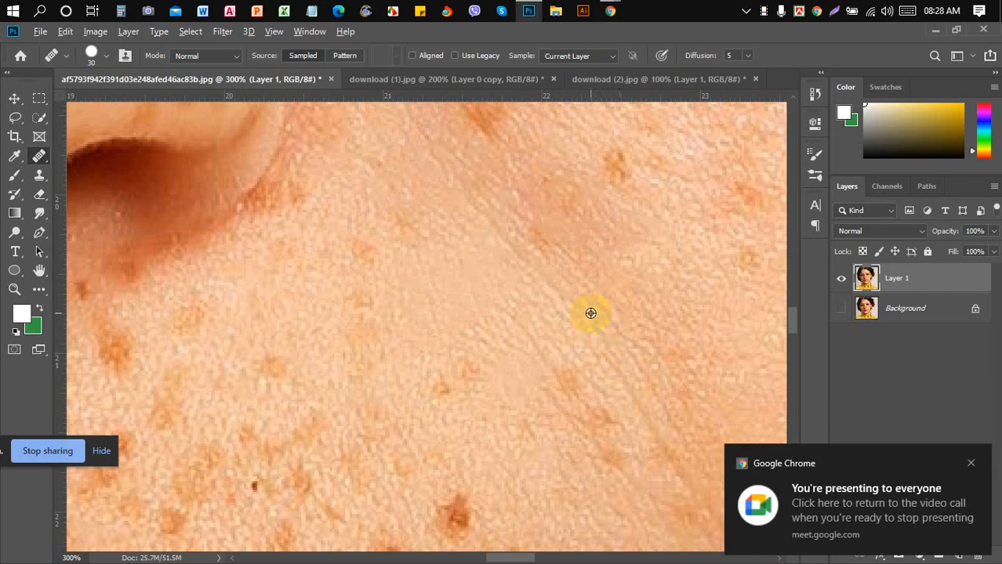
Sample a clean skin source on the cheek and demonstrate the Healing Brush over the cheek and the nostril shadow.
left_click(598, 291, "alt")
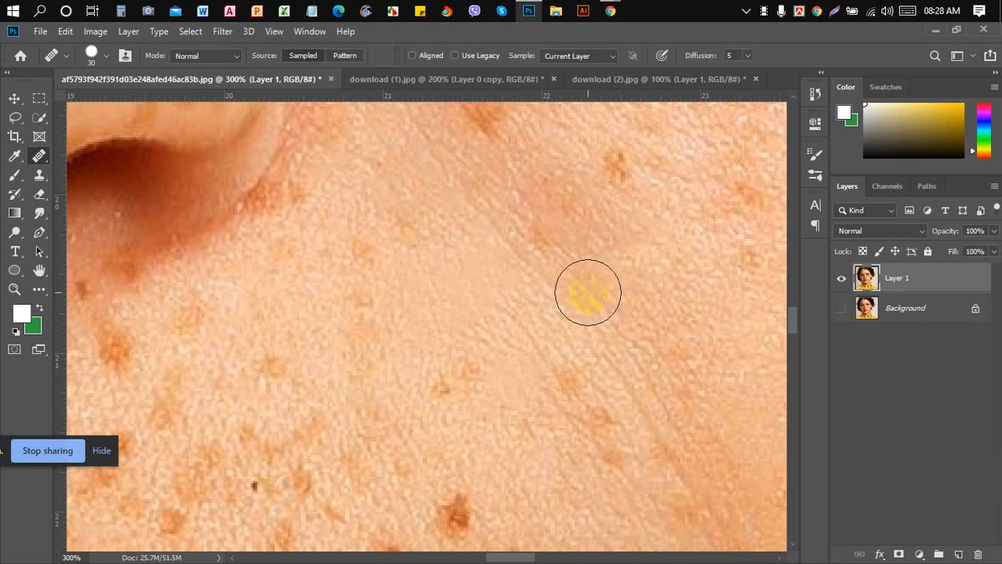
left_click_drag(499, 269, 485, 266)
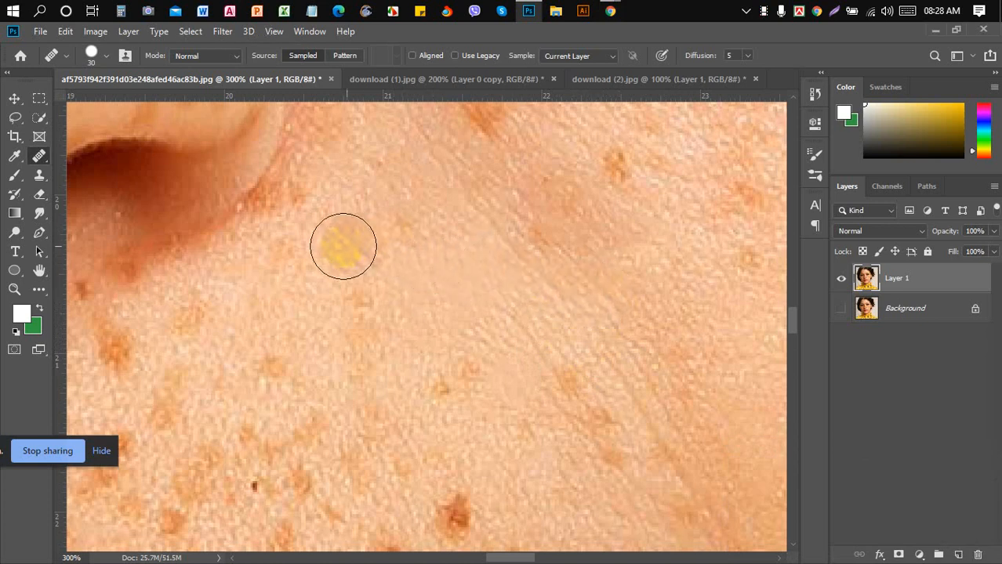
left_click(149, 195)
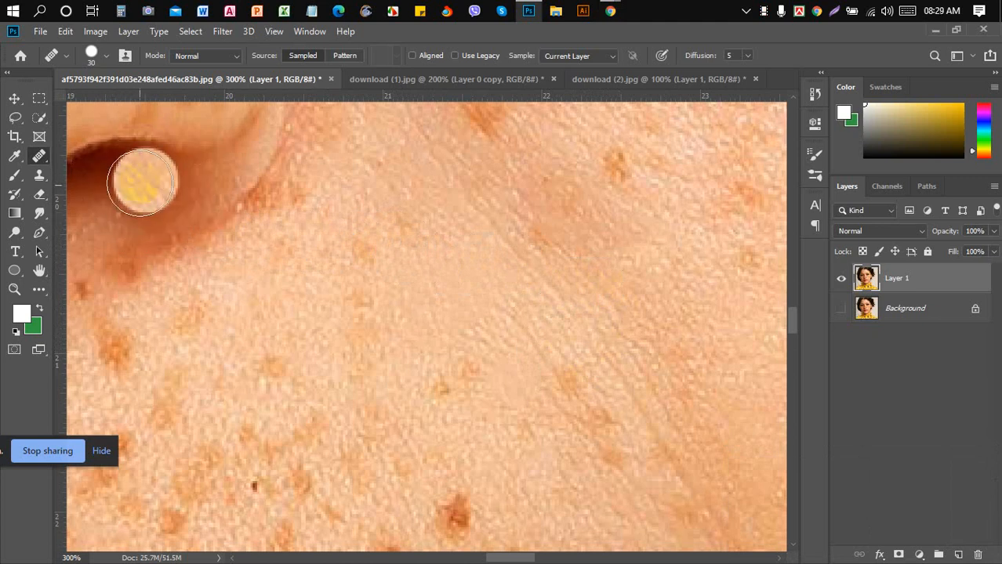
left_click(150, 217)
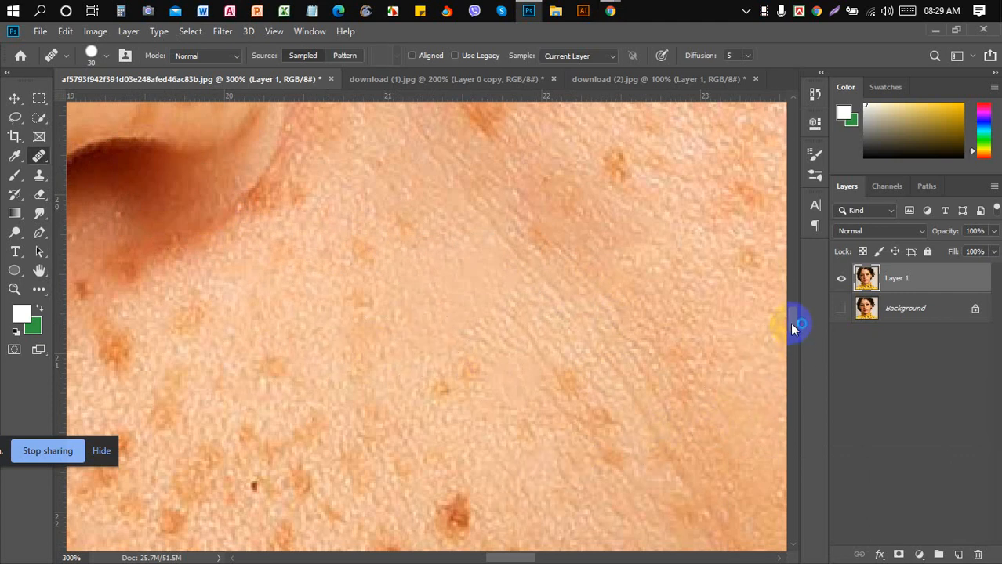
Heal the dark freckle on the skin above the lip with the sampled source, undoing the trial strokes around it.
left_click_drag(792, 323, 793, 333)
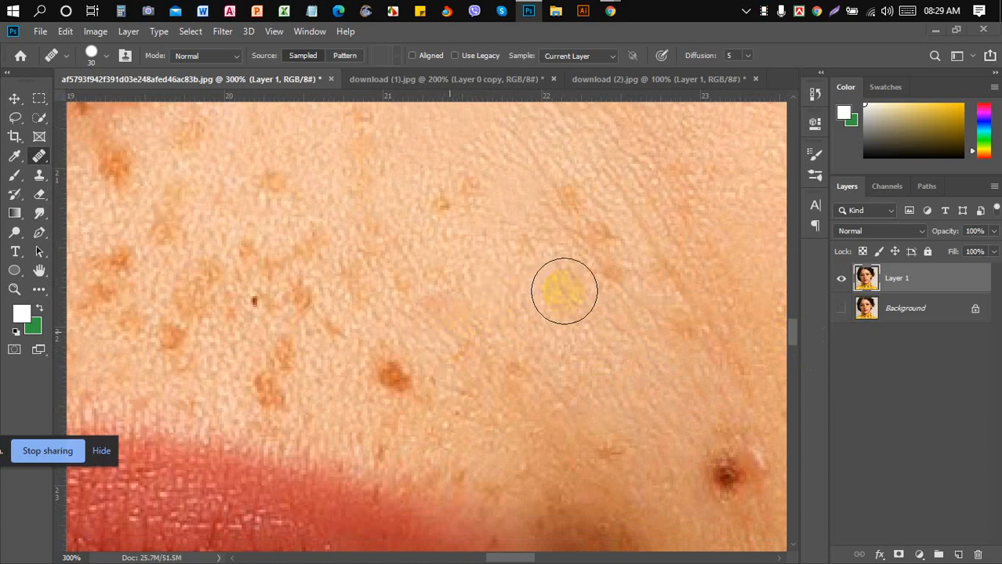
left_click(459, 326)
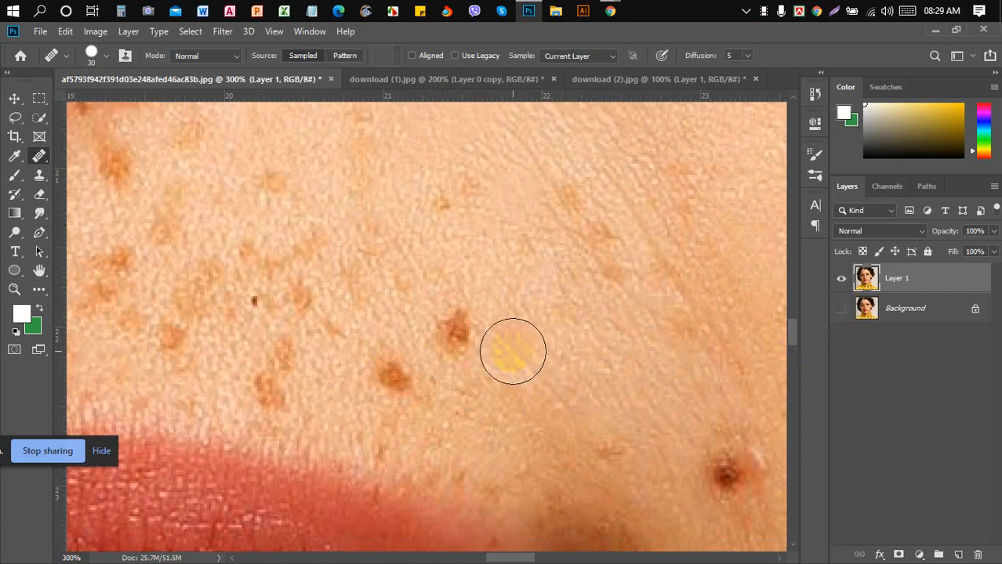
left_click(486, 327)
key("ctrl+z")
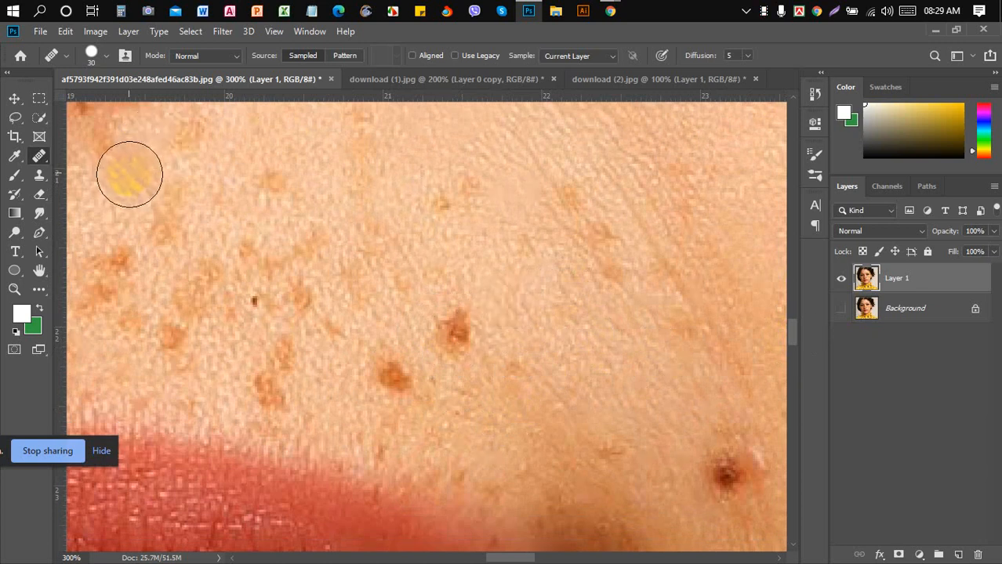
left_click(412, 368)
key("ctrl+z")
left_click(459, 333)
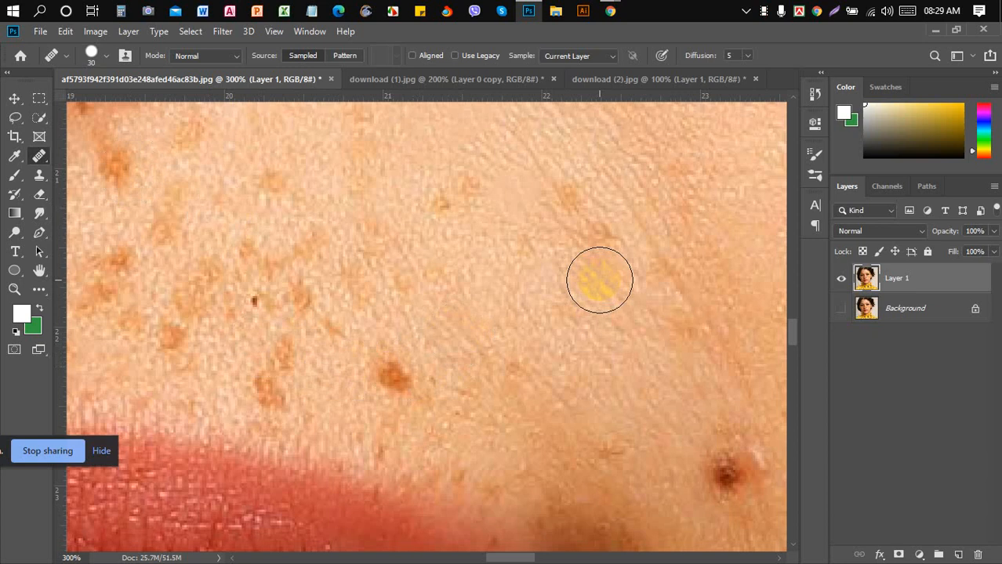
Choose the Patch Tool for the freckled cheek area beside the nose.
left_click_drag(790, 343, 792, 314)
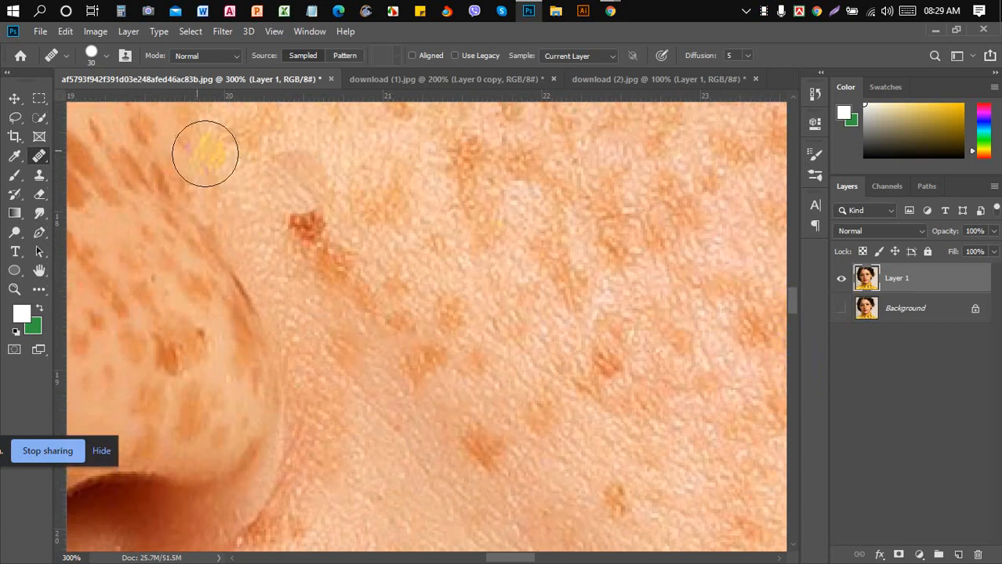
right_click(41, 158)
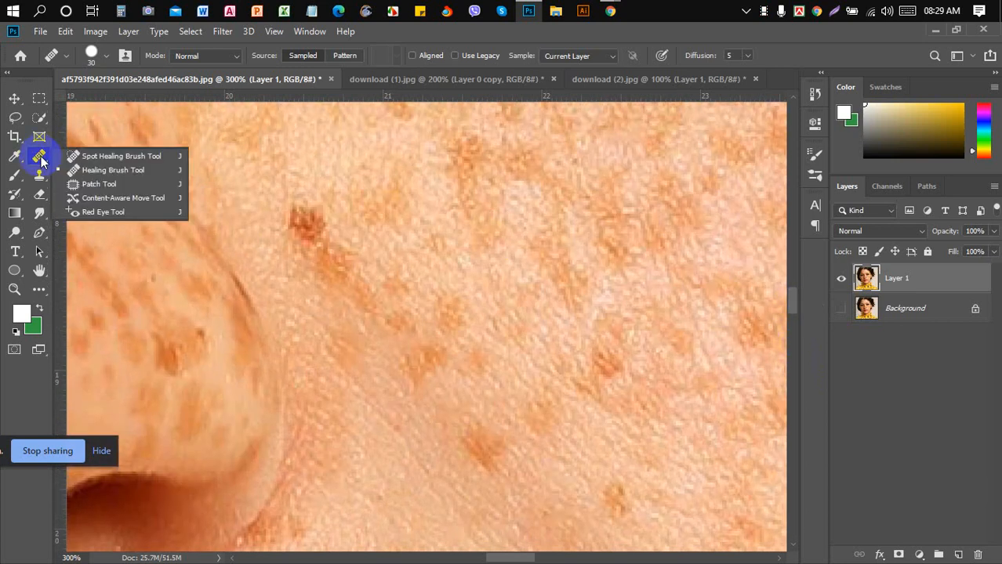
left_click(124, 185)
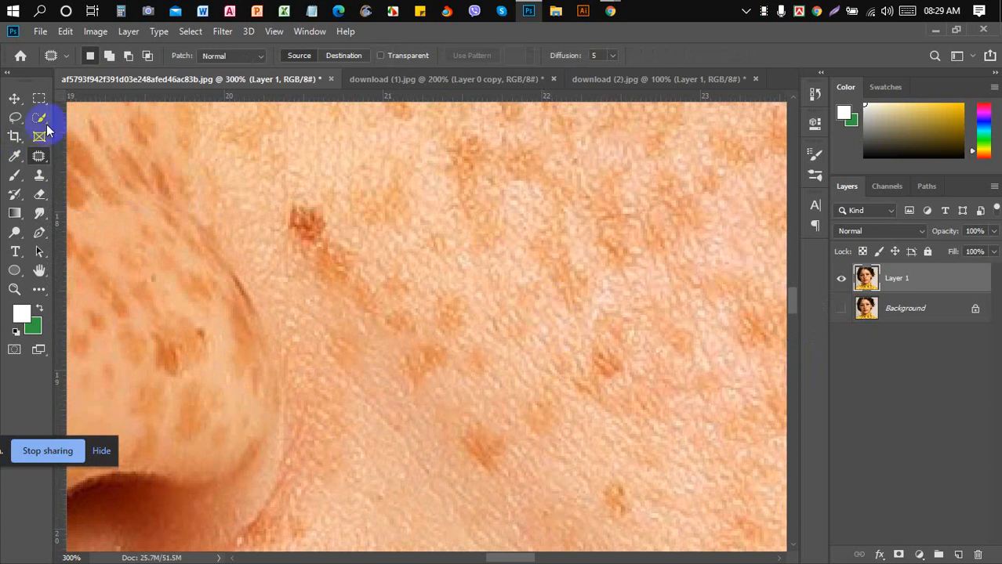
Show the Lasso Tool and its variants for comparison and return to the Patch Tool.
left_click(17, 123)
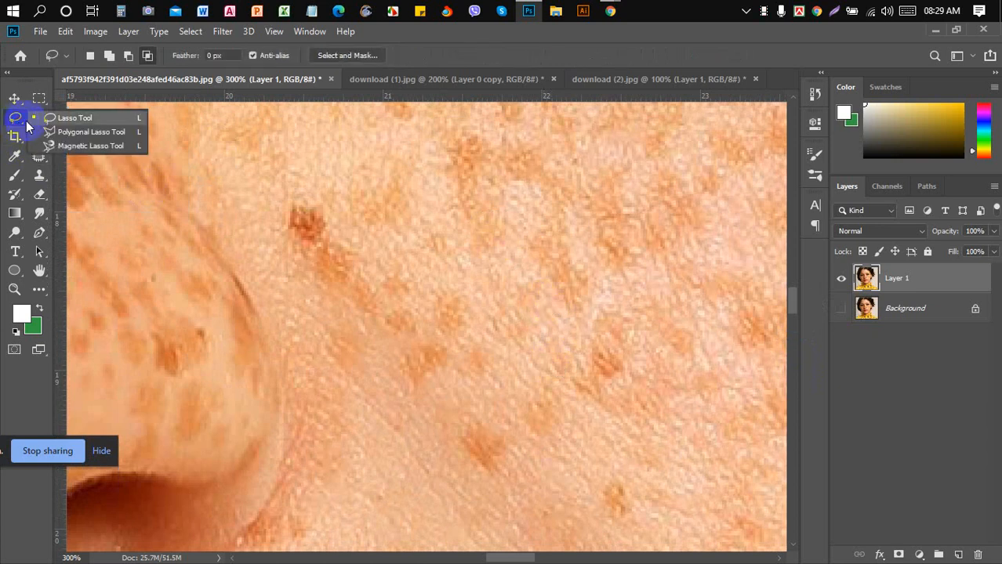
left_click(89, 121)
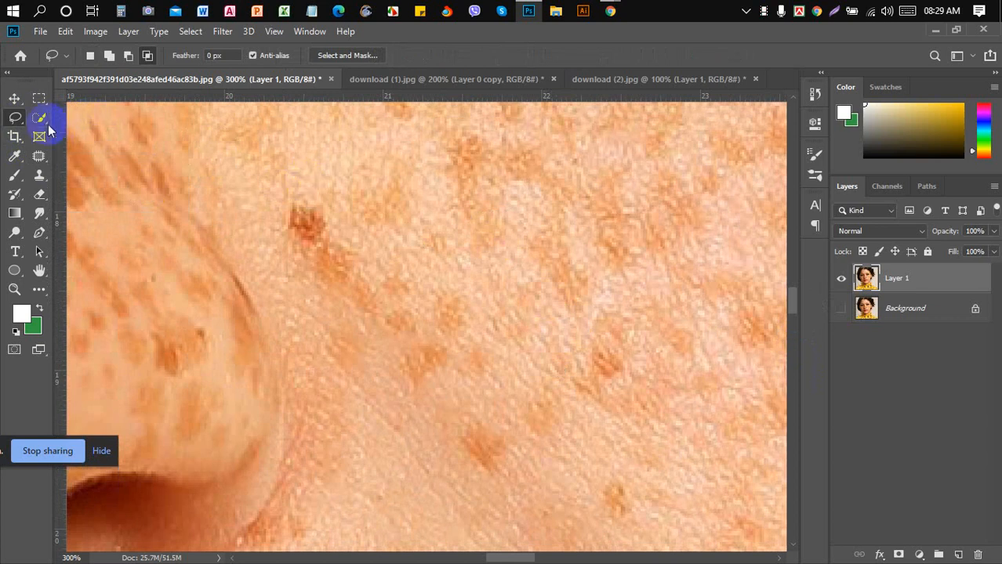
left_click(19, 117)
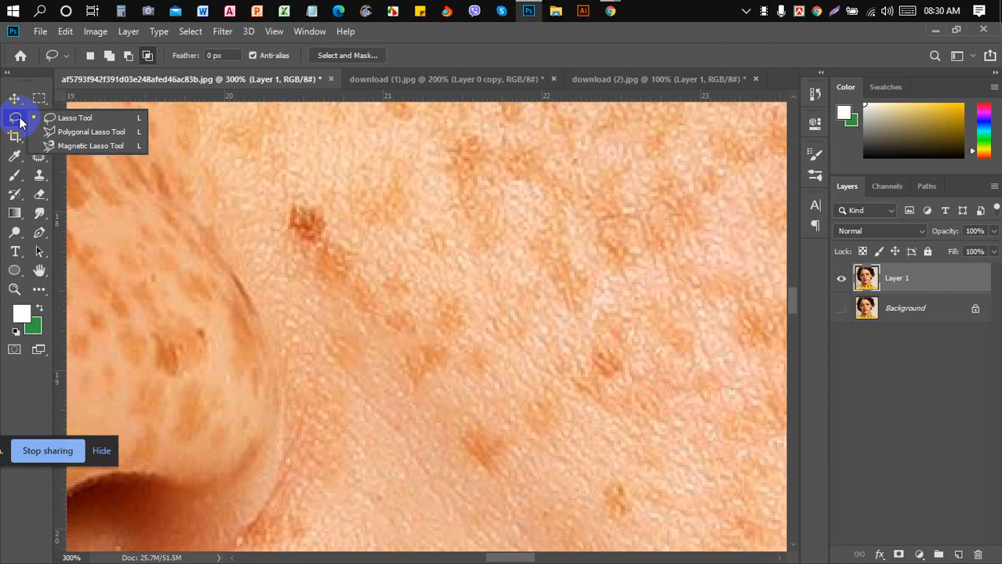
left_click(42, 161)
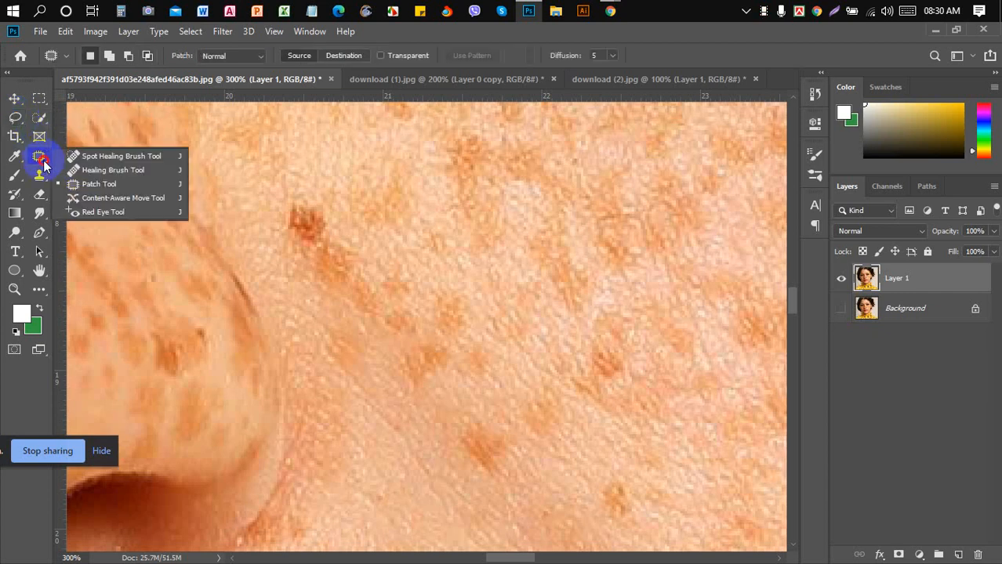
Outline the dark freckle on the cheek beside the nose with the Patch Tool.
left_click(131, 182)
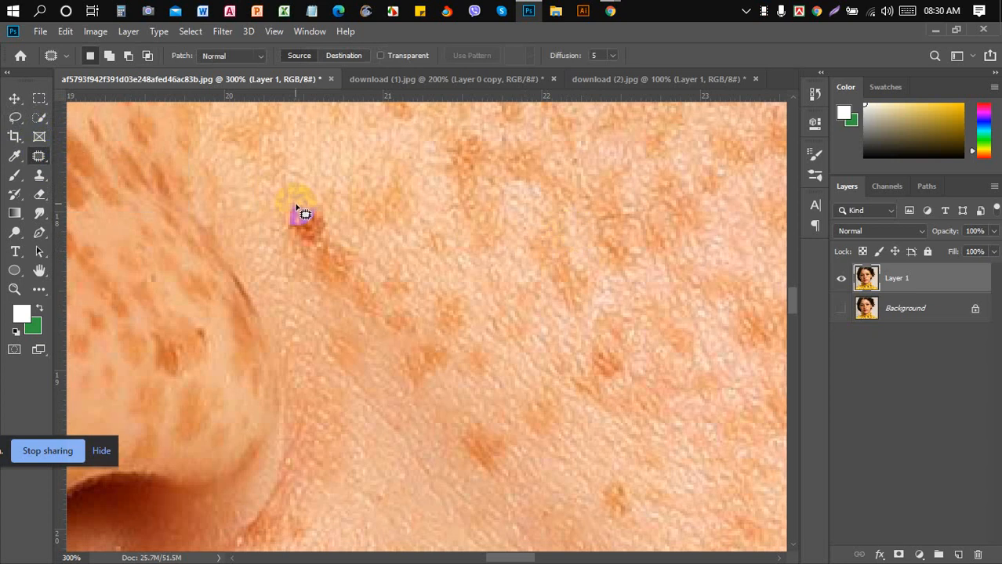
mouse_move(300, 189)
left_mouse_down()
mouse_move(274, 216)
mouse_move(298, 250)
mouse_move(325, 246)
mouse_move(333, 215)
mouse_move(307, 194)
left_mouse_up()
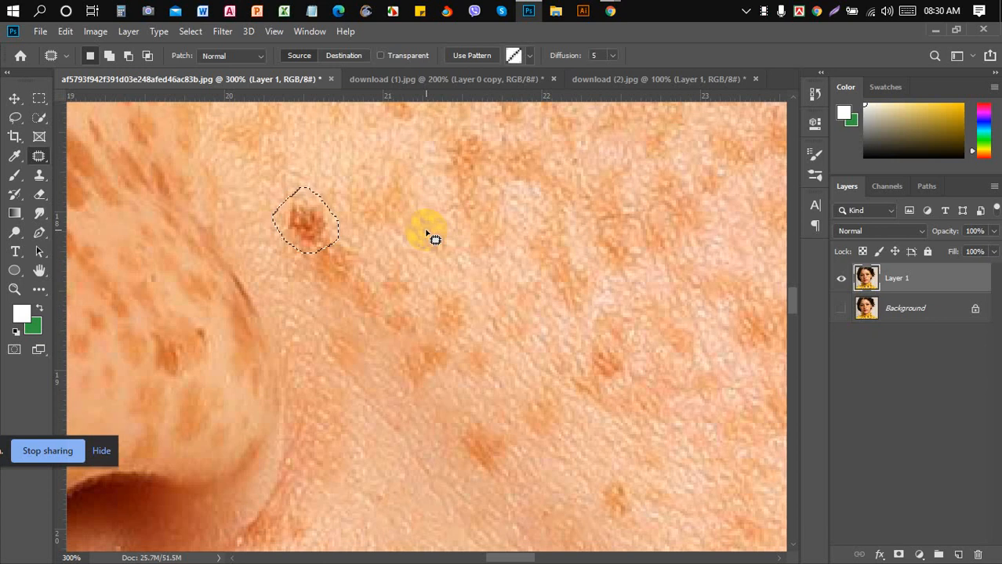
Show the Lasso and Quick Selection tools for comparison with the freckle outline active, and return to the Patch Tool.
left_click(12, 122)
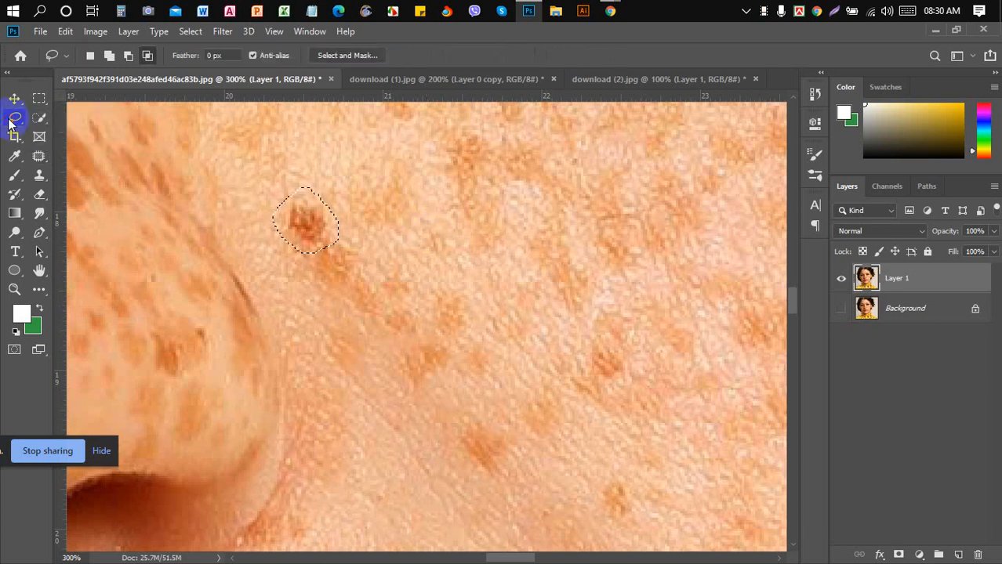
left_click(39, 118)
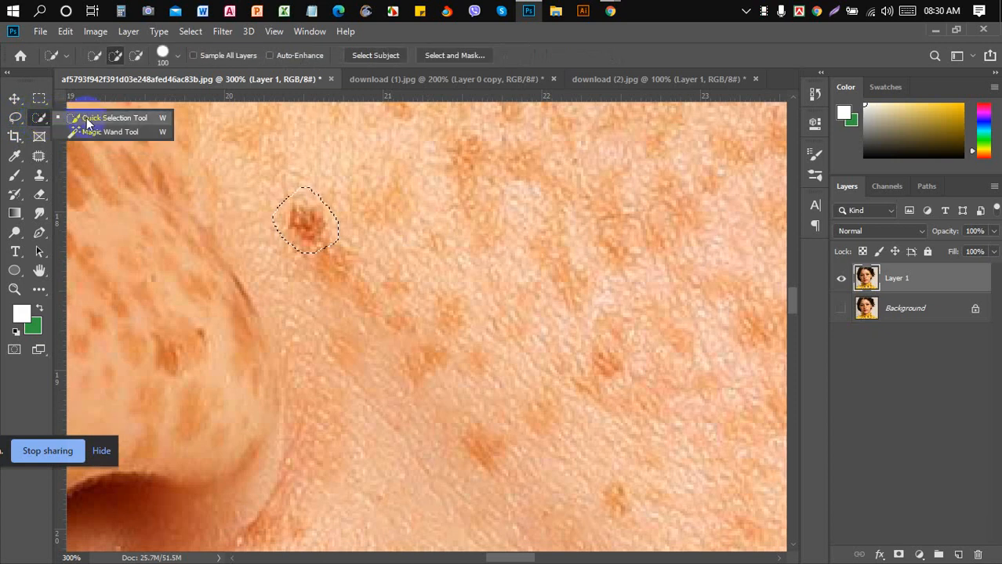
left_click(31, 116)
left_click(17, 118)
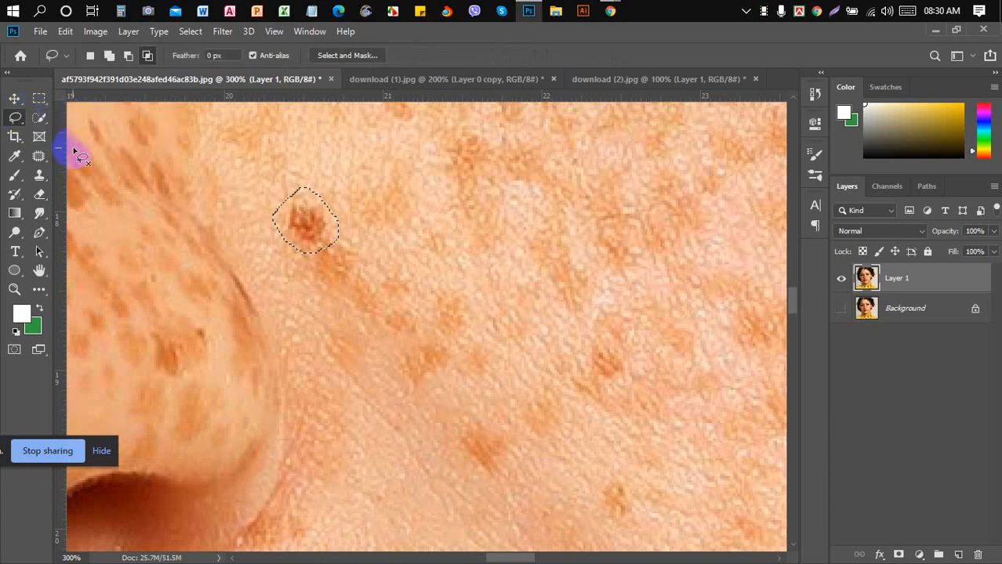
left_click(40, 157)
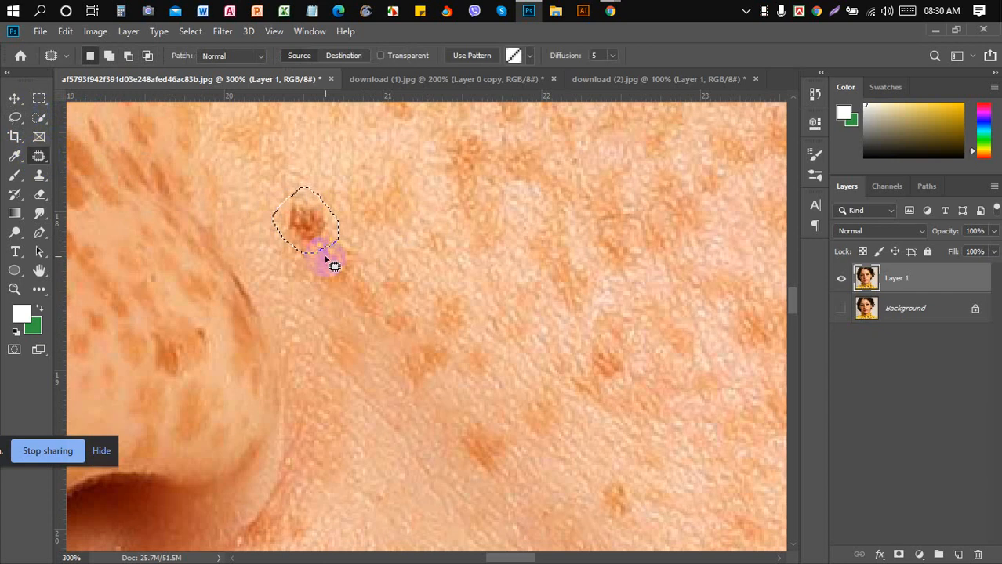
Patch the outlined dark freckle beside the nose with clean skin from just above it, and deselect.
left_click(43, 161)
right_click(43, 159)
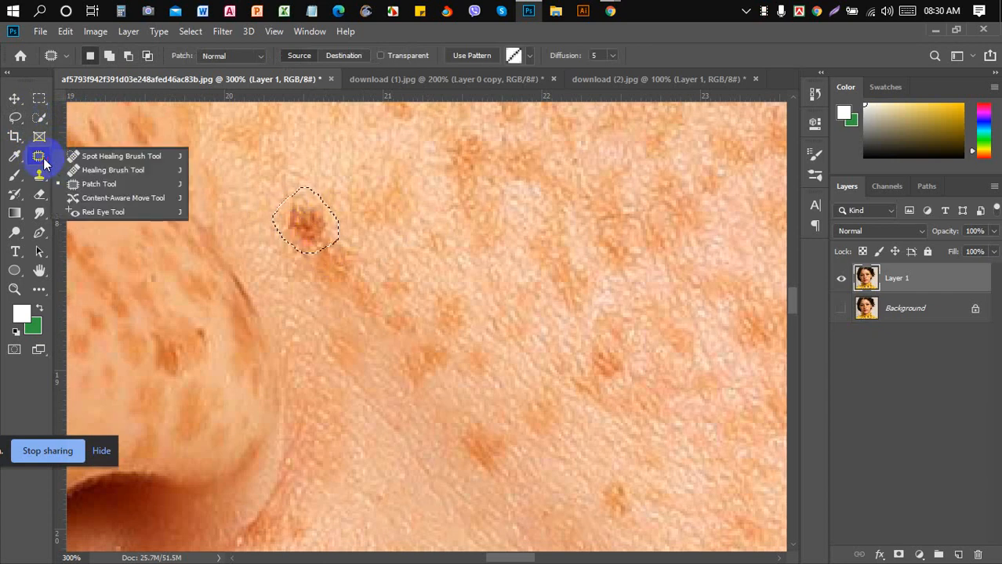
left_click(117, 184)
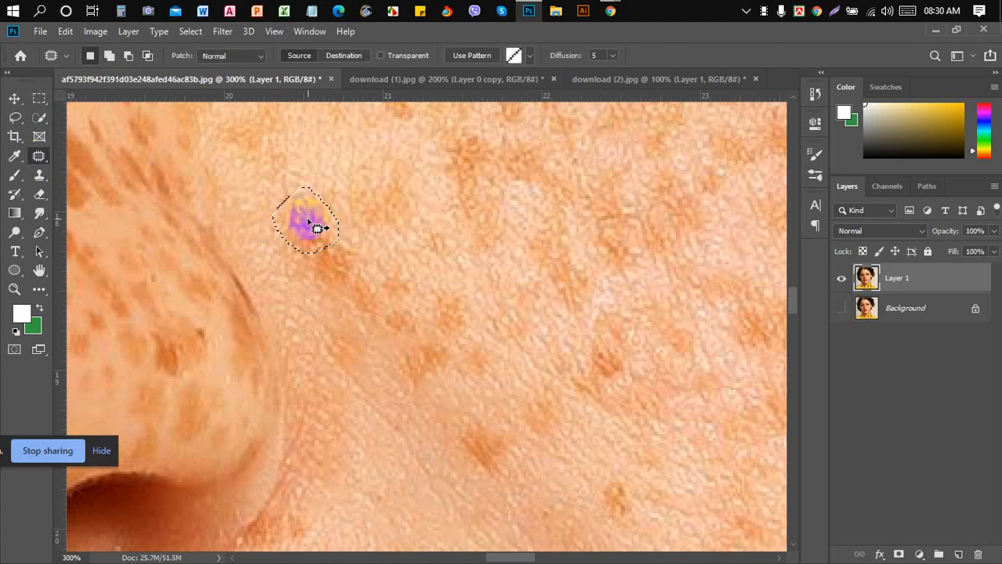
left_click_drag(303, 217, 326, 149)
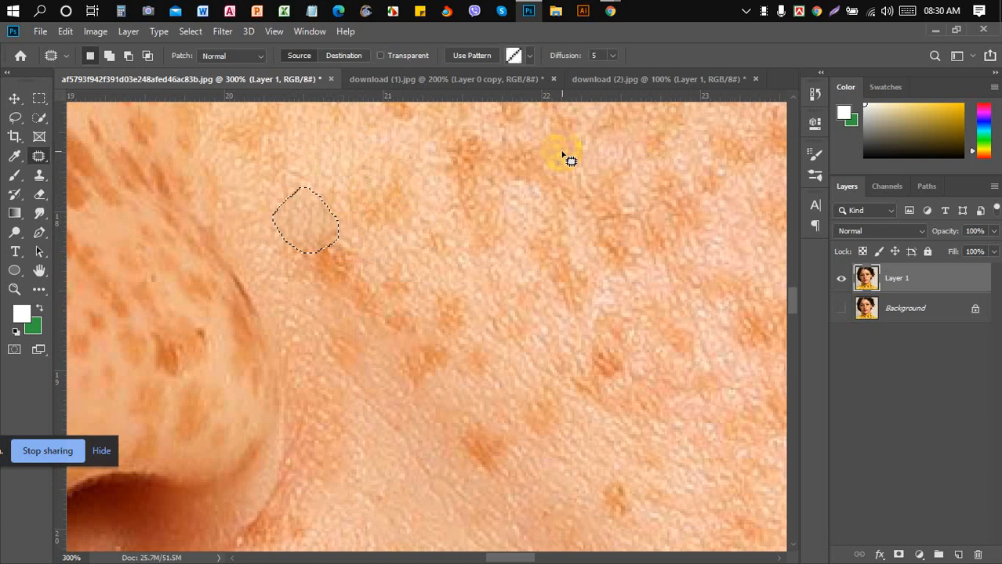
key("ctrl+d")
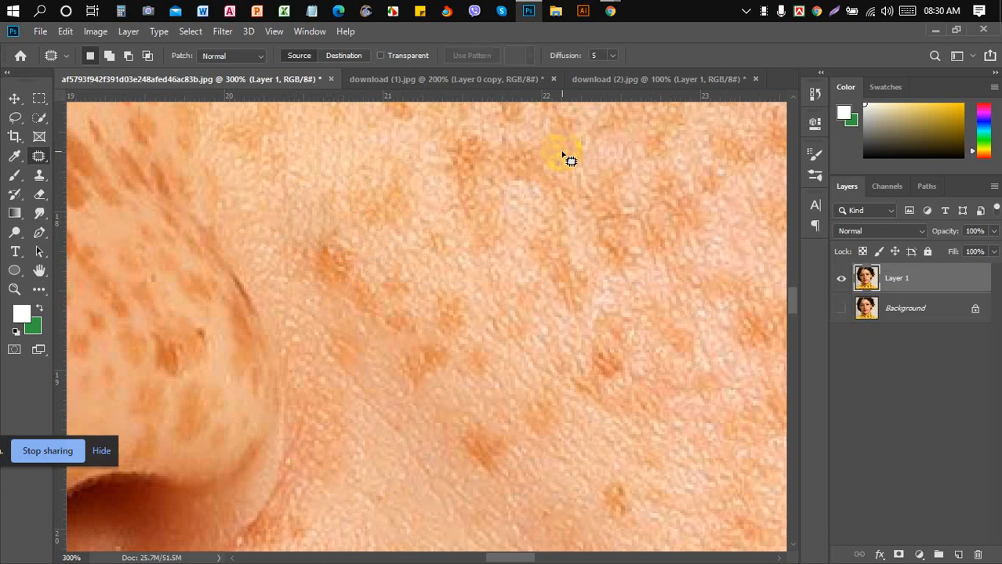
Switch to Google Meet to admit the waiting participant, check the call once more, and return to Photoshop.
mouse_move(608, 11)
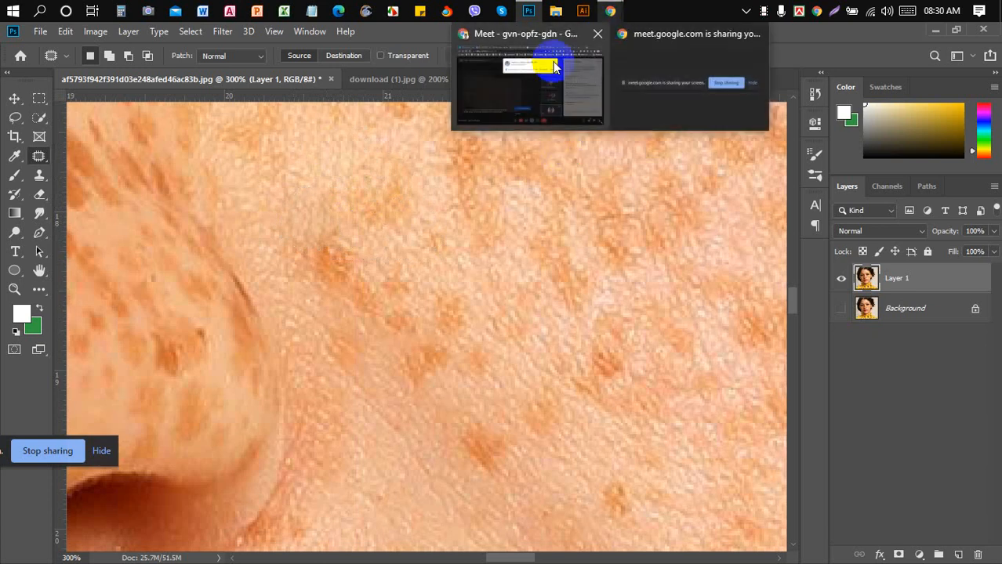
left_click(554, 67)
left_click(650, 192)
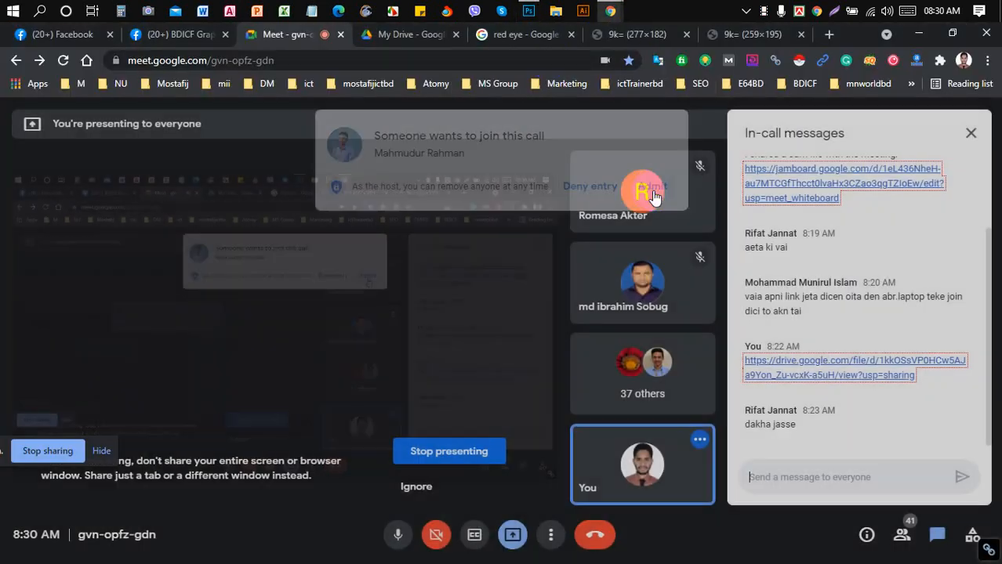
left_click(530, 11)
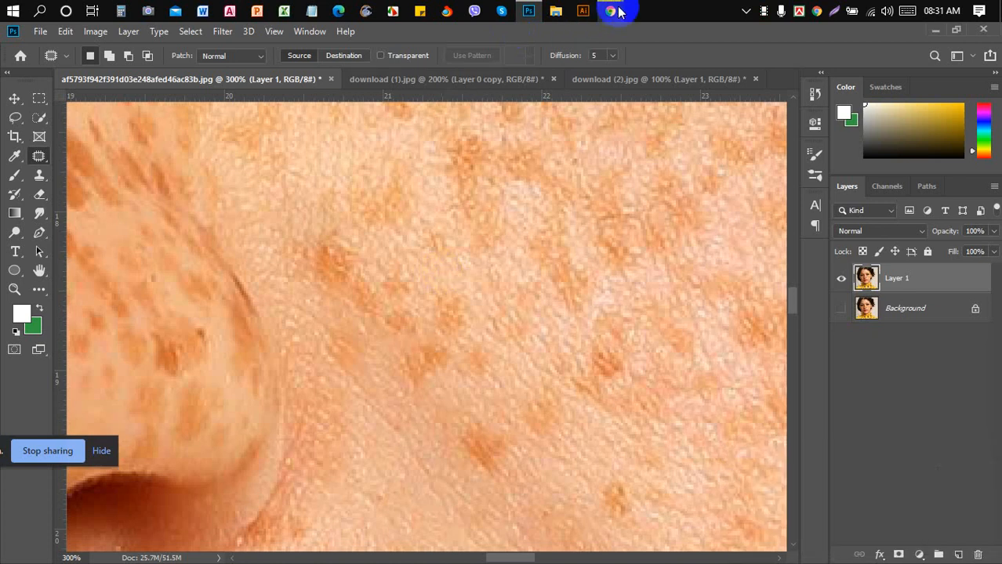
left_click(571, 32)
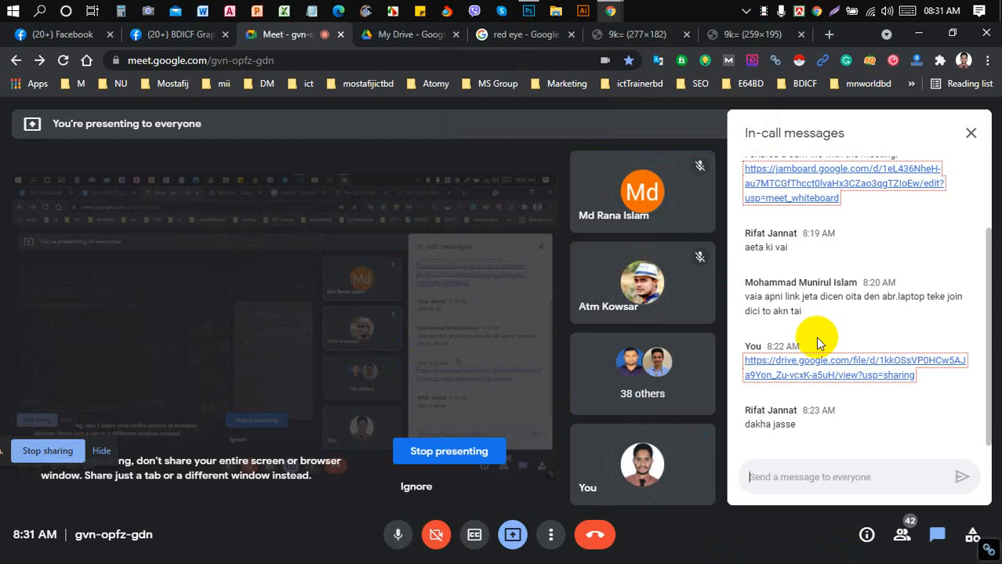
left_click(527, 14)
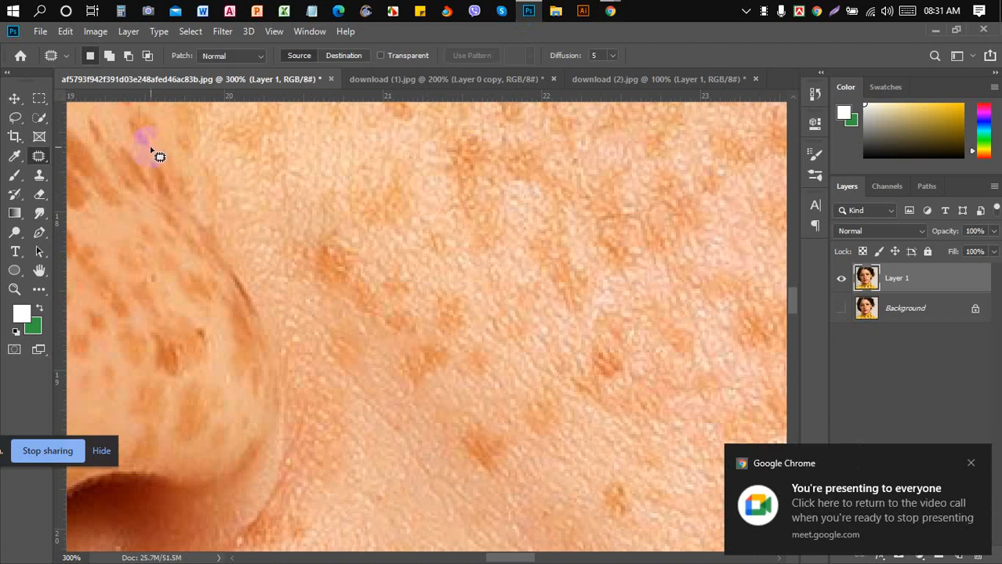
Outline the next freckle diagonally below the healed spot with the Patch Tool, patch it with clean skin from above, and deselect.
right_click(41, 159)
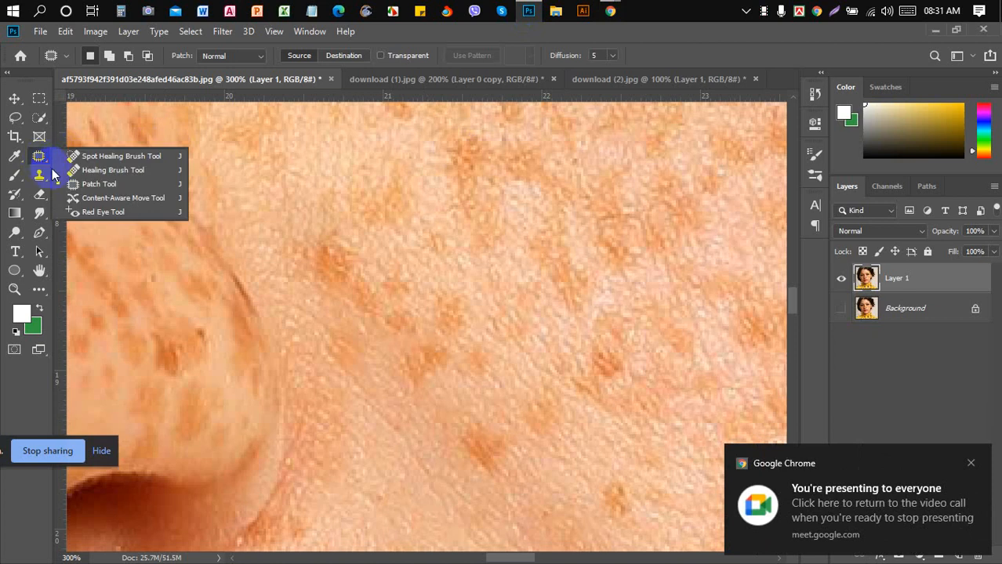
left_click(109, 185)
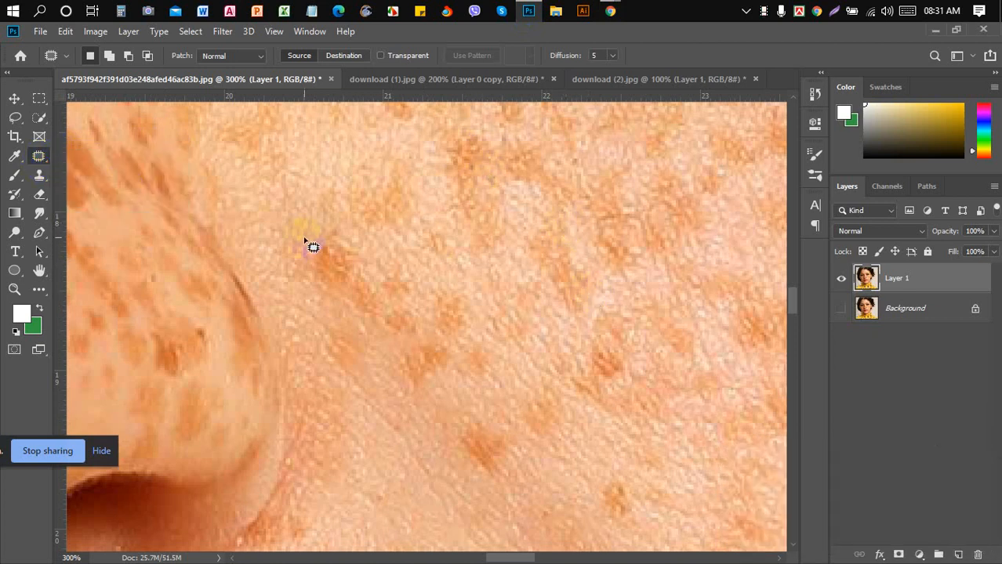
mouse_move(305, 240)
left_mouse_down()
mouse_move(350, 240)
mouse_move(320, 233)
mouse_move(310, 253)
mouse_move(333, 288)
mouse_move(354, 283)
mouse_move(367, 267)
mouse_move(351, 242)
left_mouse_up()
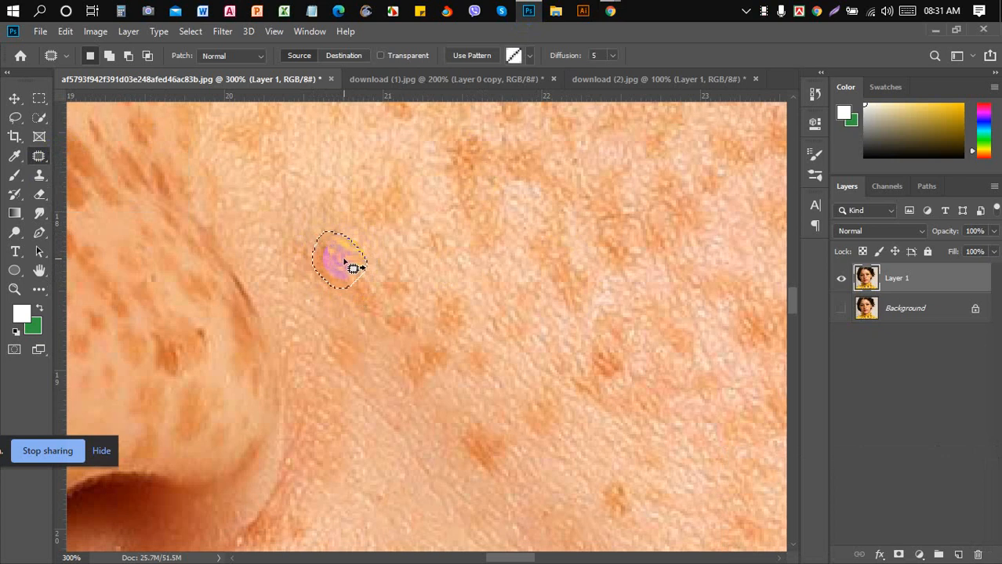
left_click_drag(342, 261, 326, 163)
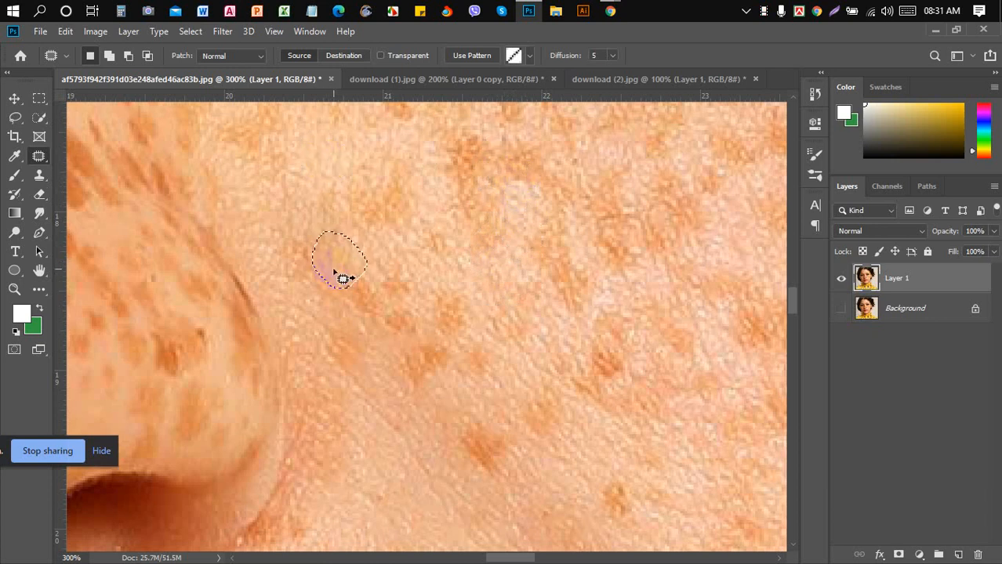
key("ctrl+d")
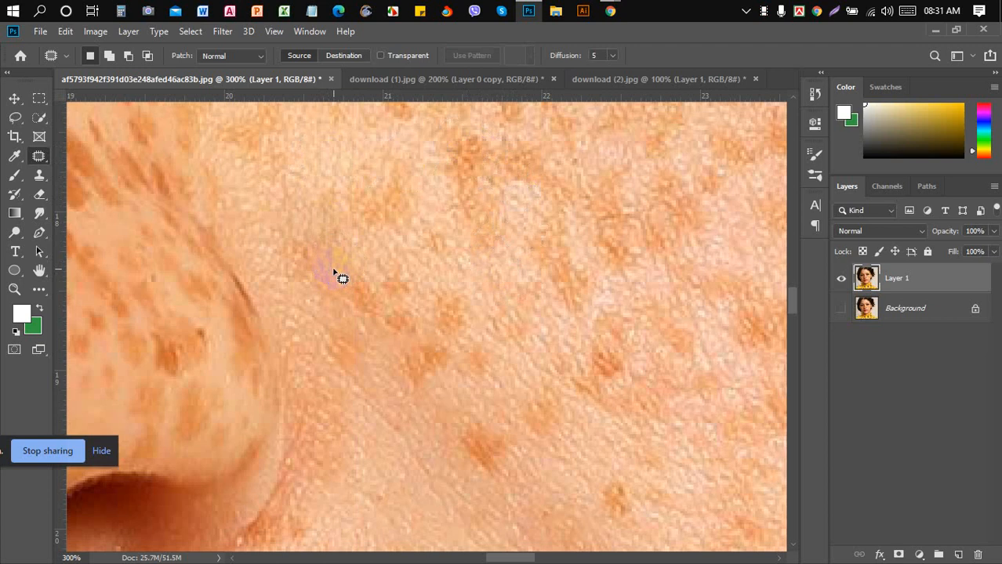
left_click(34, 164)
left_click(35, 164)
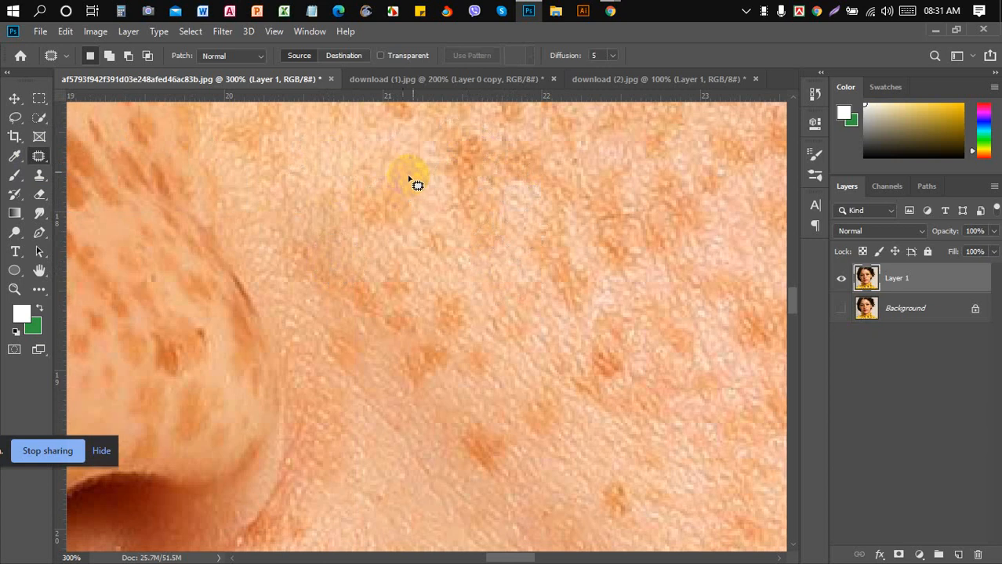
mouse_move(608, 14)
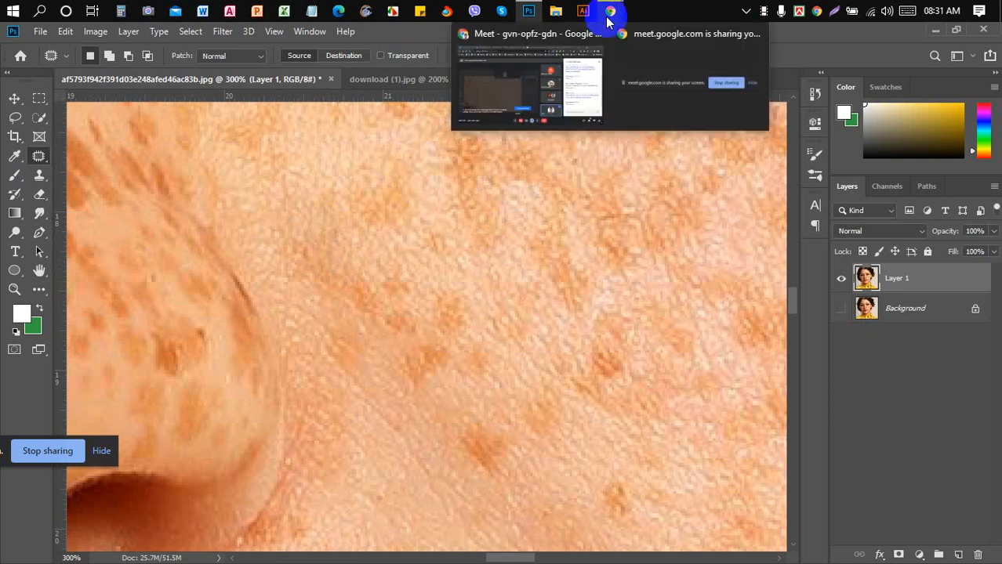
Try relocating and enlarging a freckled patch of cheek skin with the Content-Aware Move Tool, and cancel the transform.
right_click(45, 161)
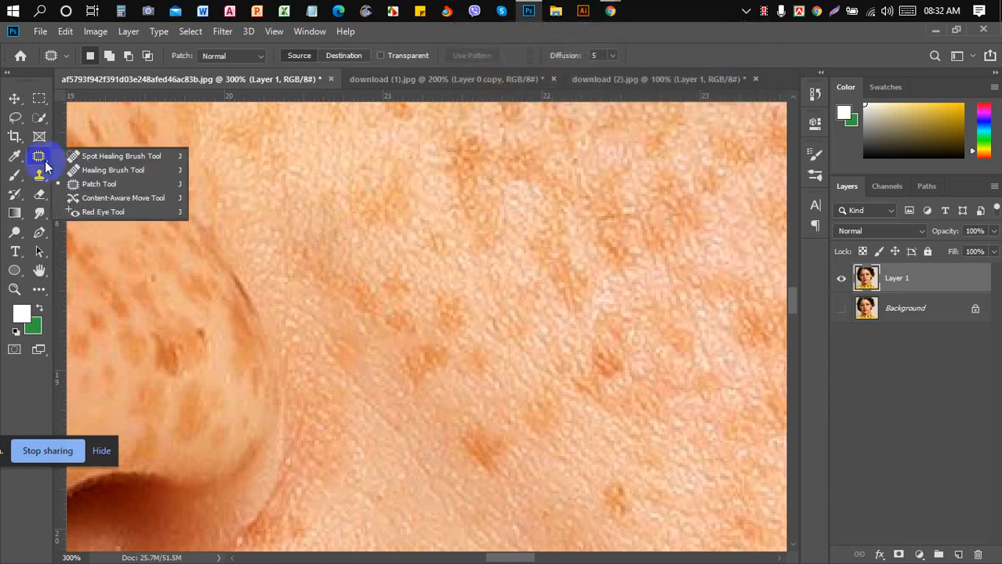
left_click(161, 201)
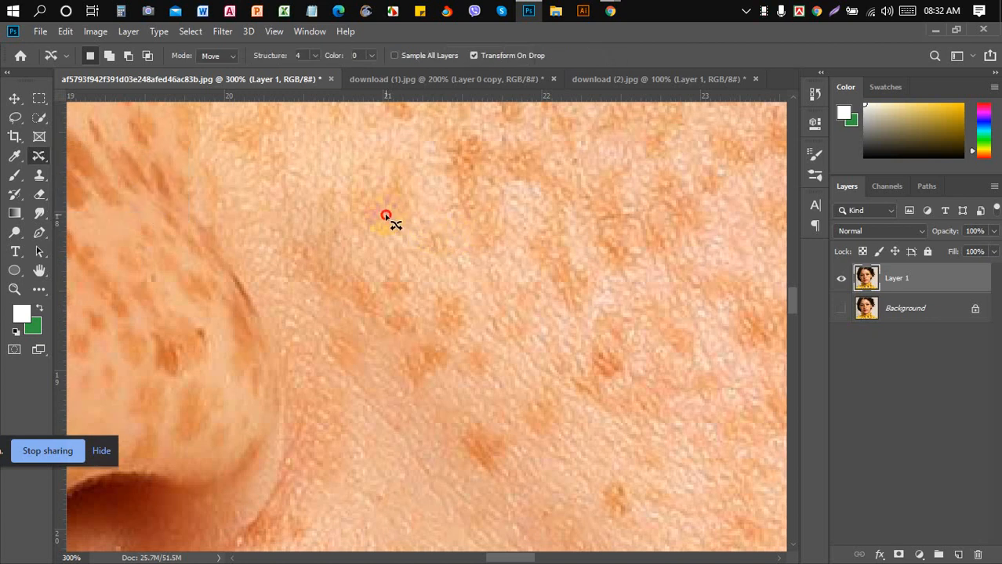
mouse_move(386, 216)
left_mouse_down()
mouse_move(370, 262)
mouse_move(432, 223)
mouse_move(384, 220)
mouse_move(410, 245)
mouse_move(347, 192)
mouse_move(394, 192)
left_mouse_up()
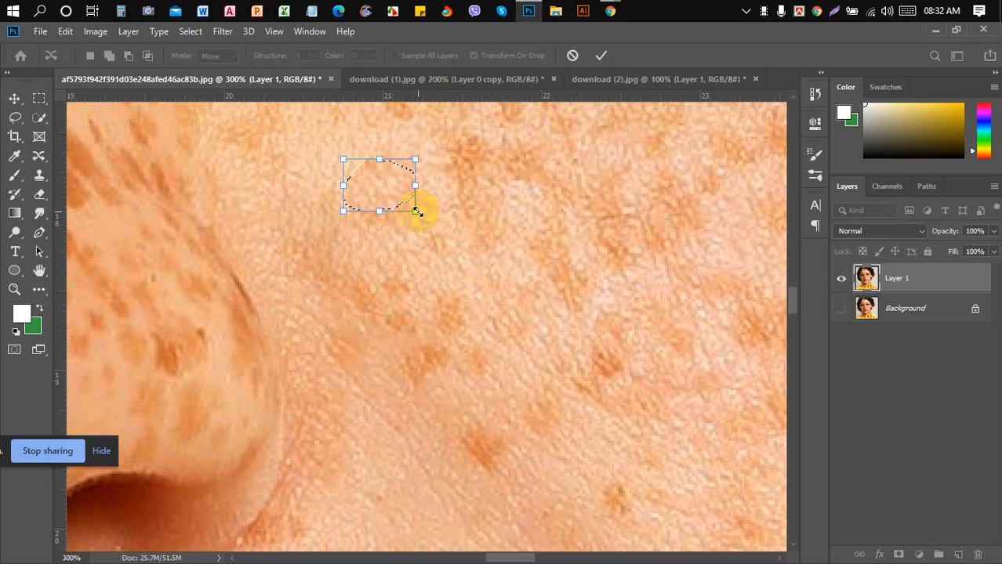
mouse_move(418, 212)
left_mouse_down()
mouse_move(472, 248)
mouse_move(430, 222)
left_mouse_up()
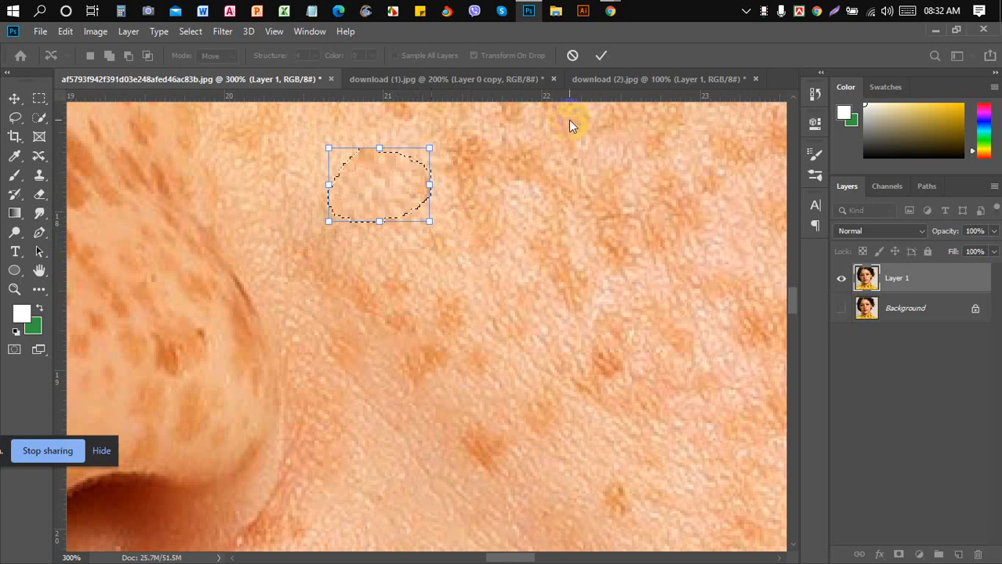
left_click(599, 56)
left_click(572, 56)
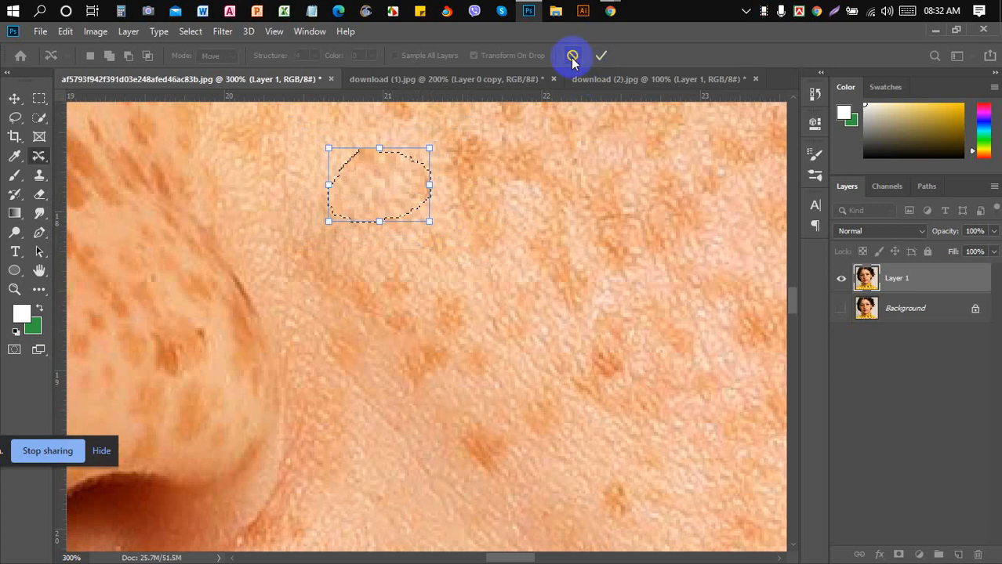
left_click(473, 253)
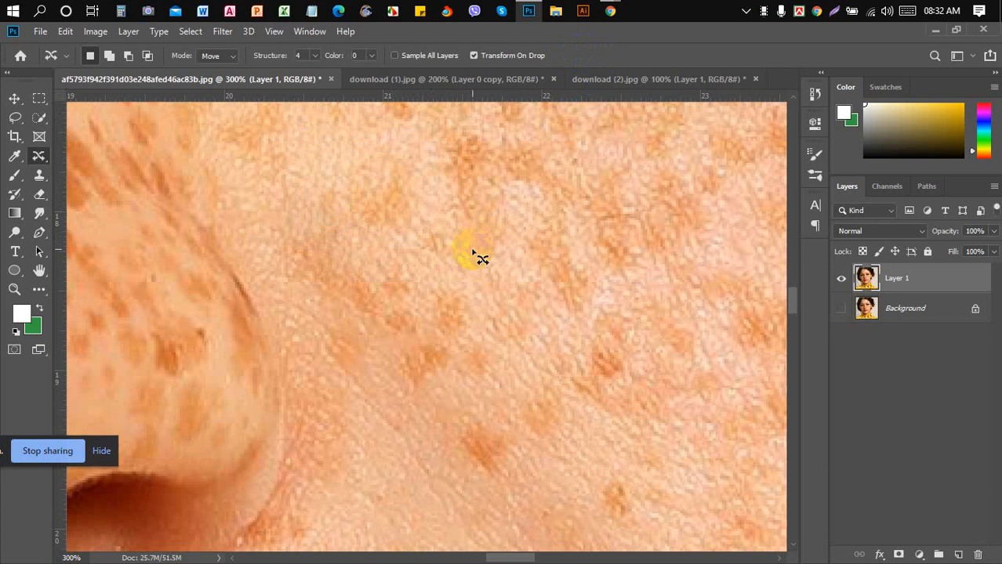
Outline a small faint spot on the upper cheek with the Patch Tool, patch it with nearby clean skin, and deselect.
right_click(41, 157)
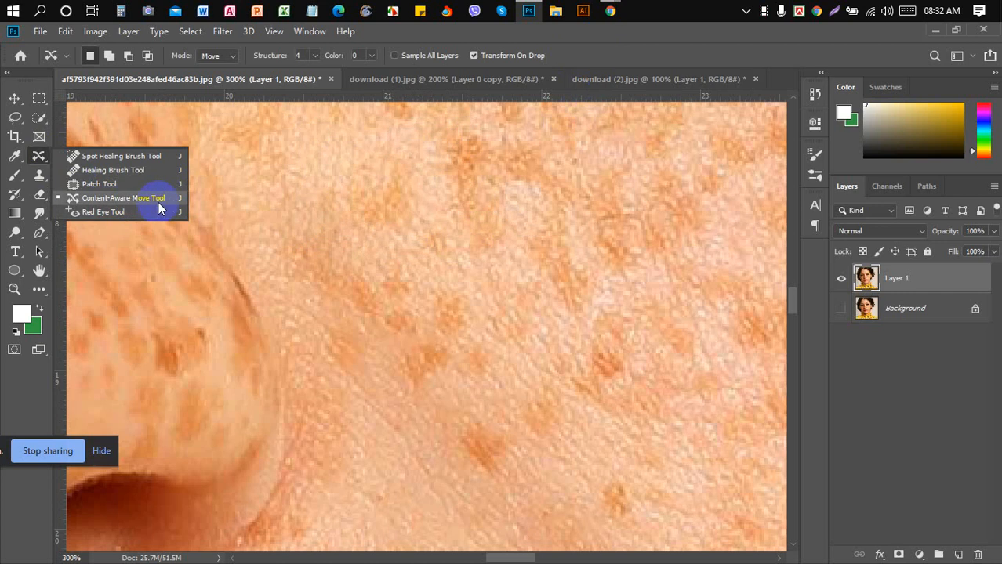
left_click(118, 185)
mouse_move(354, 209)
left_mouse_down()
mouse_move(396, 223)
mouse_move(330, 164)
left_mouse_up()
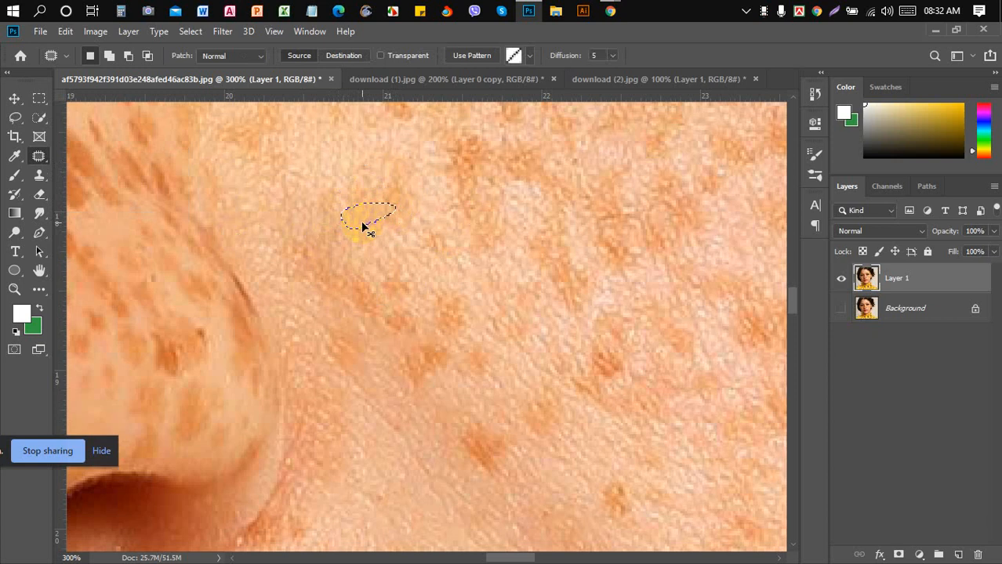
key("ctrl+d")
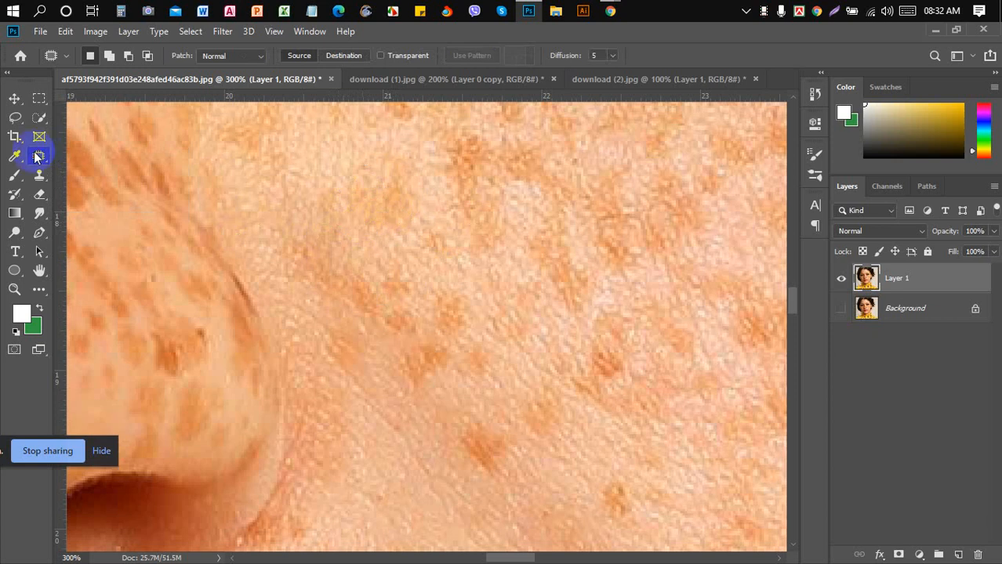
Move a small outlined area of mid-cheek skin slightly upward with the Content-Aware Move Tool, apply the transform, and deselect.
right_click(34, 157)
left_click(119, 197)
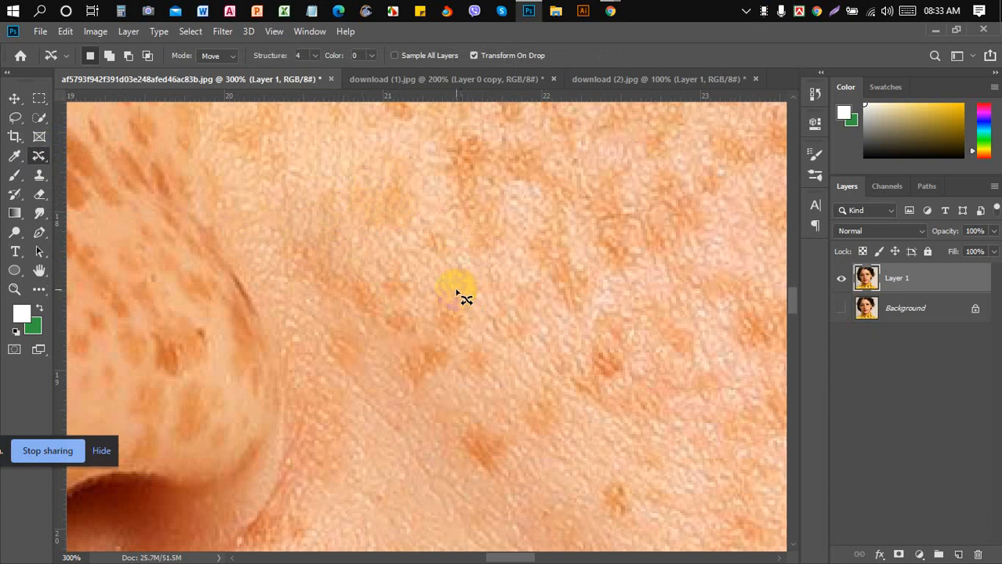
mouse_move(451, 289)
left_mouse_down()
mouse_move(436, 287)
mouse_move(432, 325)
mouse_move(472, 327)
mouse_move(462, 284)
mouse_move(446, 288)
mouse_move(431, 248)
mouse_move(458, 248)
mouse_move(441, 210)
mouse_move(461, 267)
left_mouse_up()
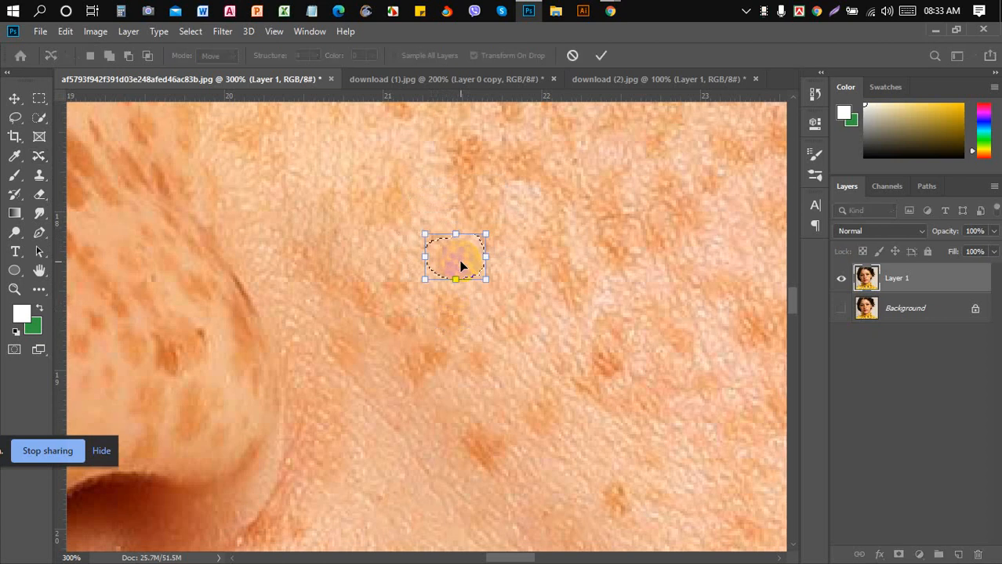
left_click(601, 56)
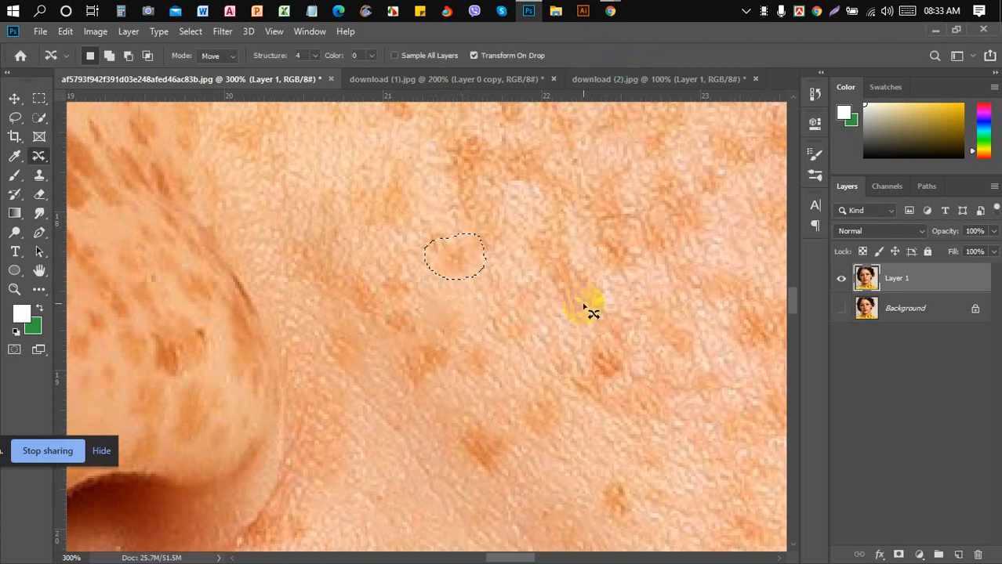
key("ctrl+d")
left_click(45, 158)
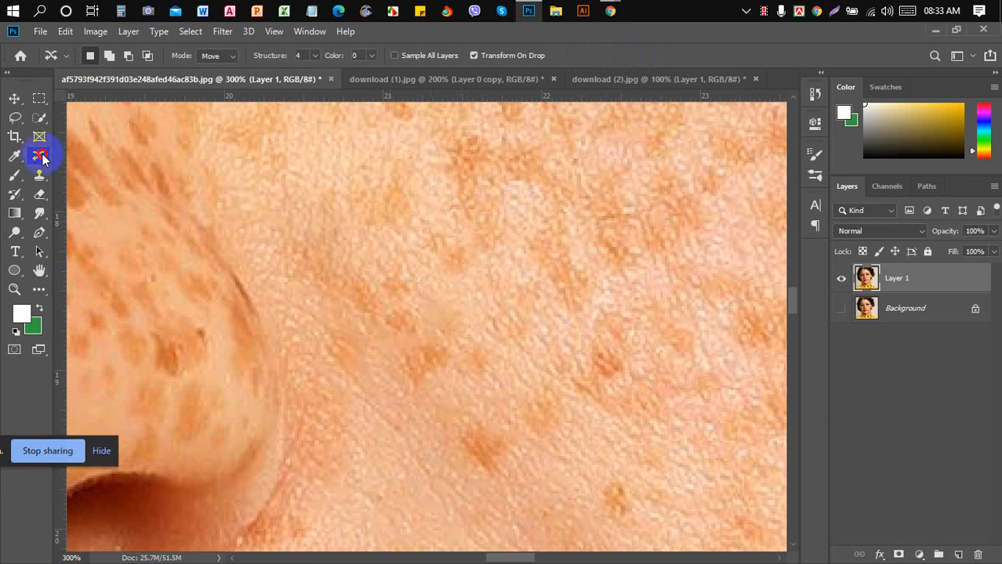
Outline the elongated freckle on the upper cheek with the Patch Tool and patch it with clean skin nearer the nose.
right_click(43, 158)
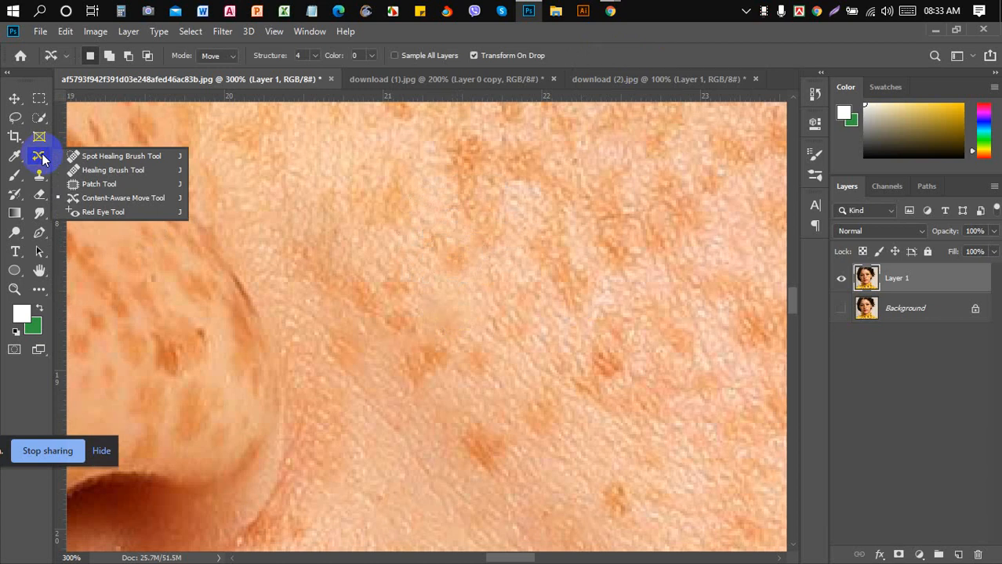
left_click(115, 185)
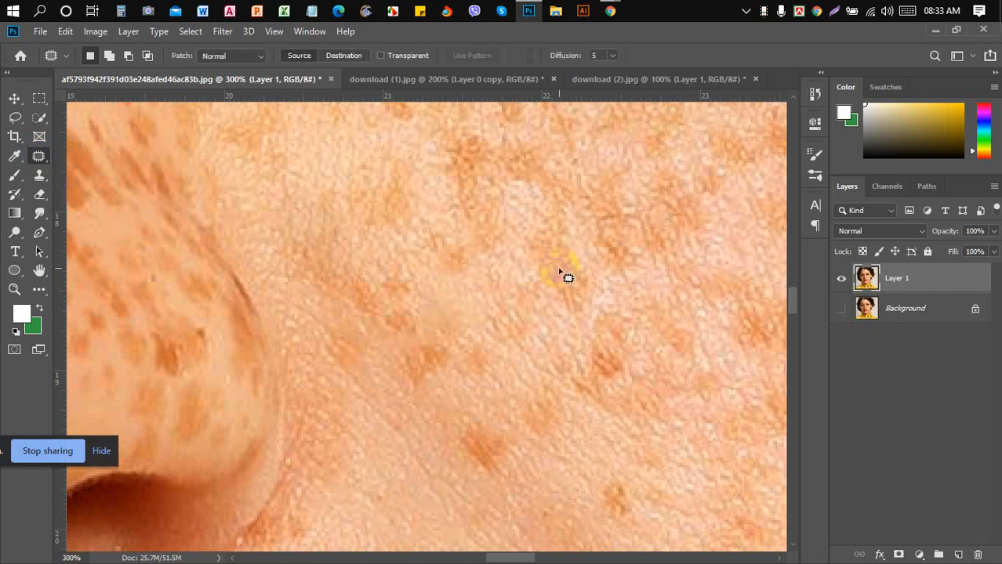
mouse_move(482, 132)
left_mouse_down()
mouse_move(453, 135)
mouse_move(478, 225)
mouse_move(503, 188)
mouse_move(480, 134)
left_mouse_up()
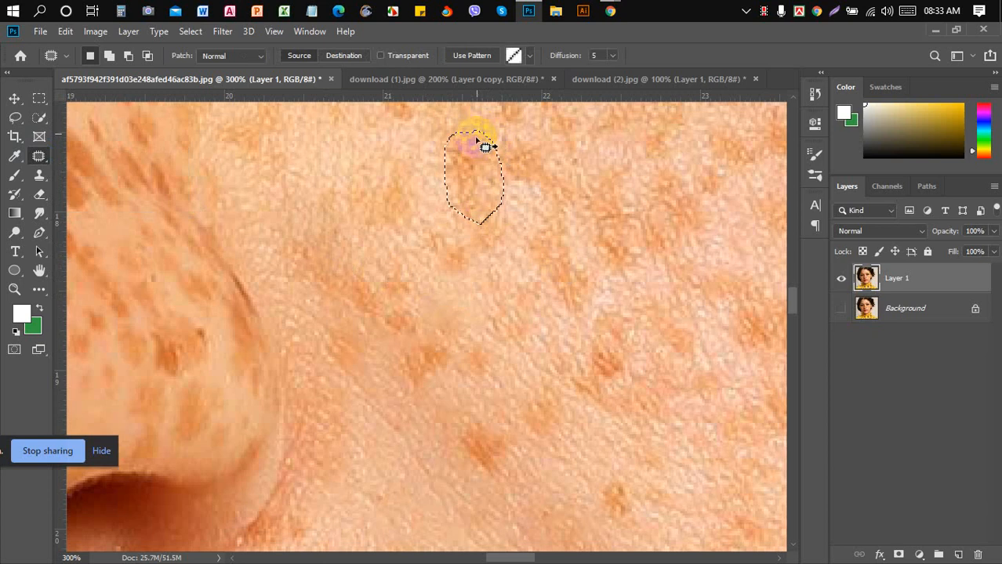
left_click_drag(410, 167, 316, 142)
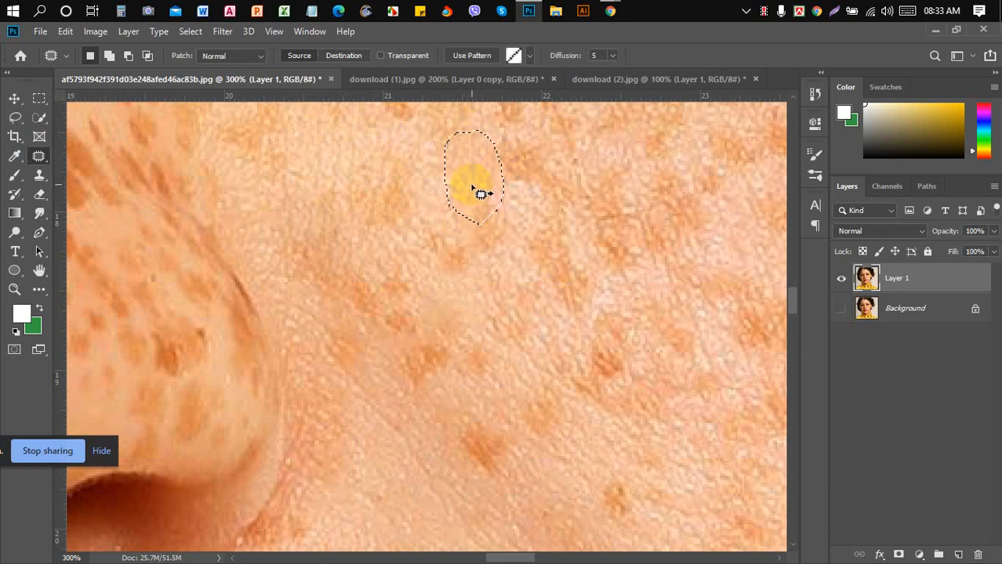
Move an outlined area of upper-cheek skin onto the freckles farther outward with the Content-Aware Move Tool, apply the transform, and deselect.
left_click(39, 175)
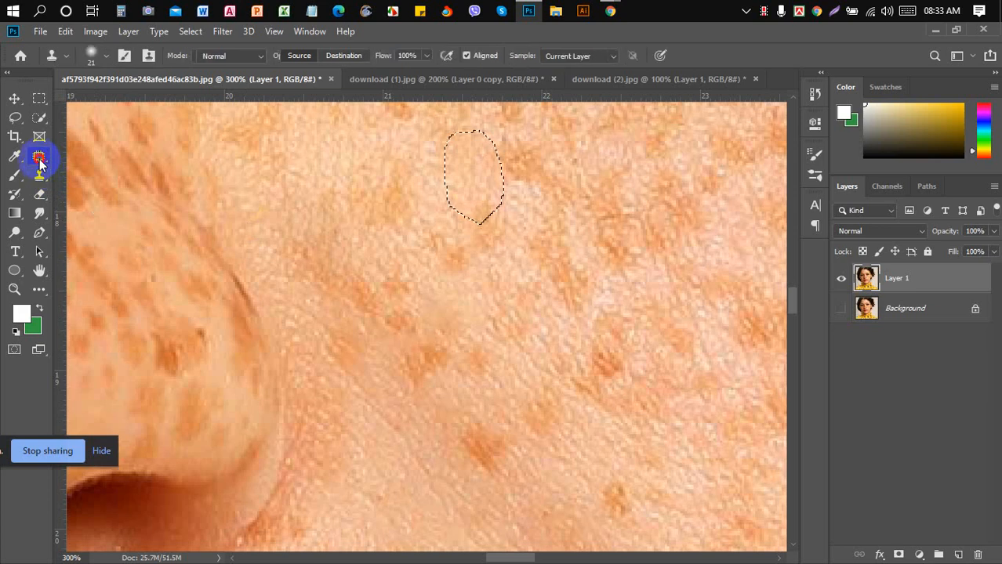
left_click(39, 159)
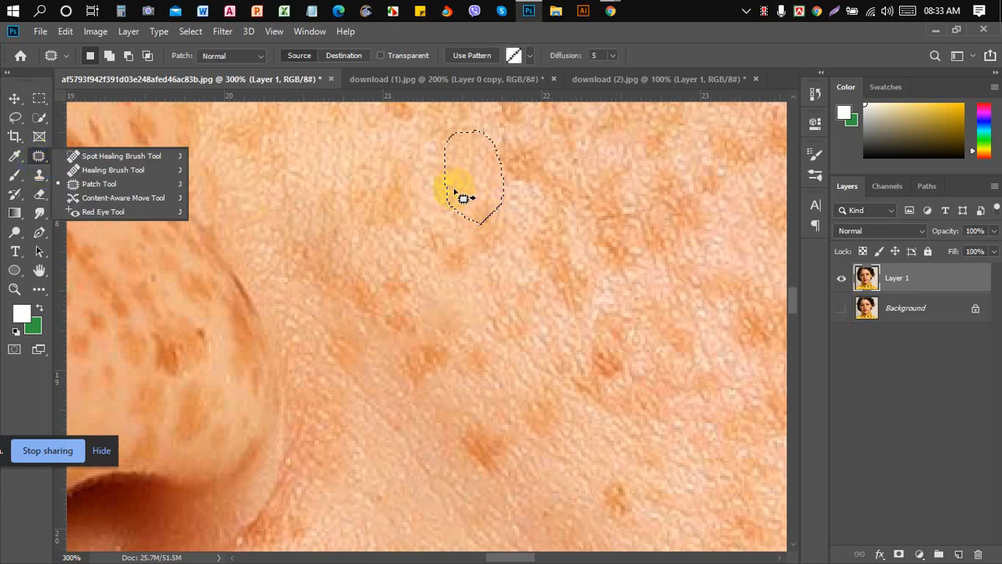
left_click(147, 196)
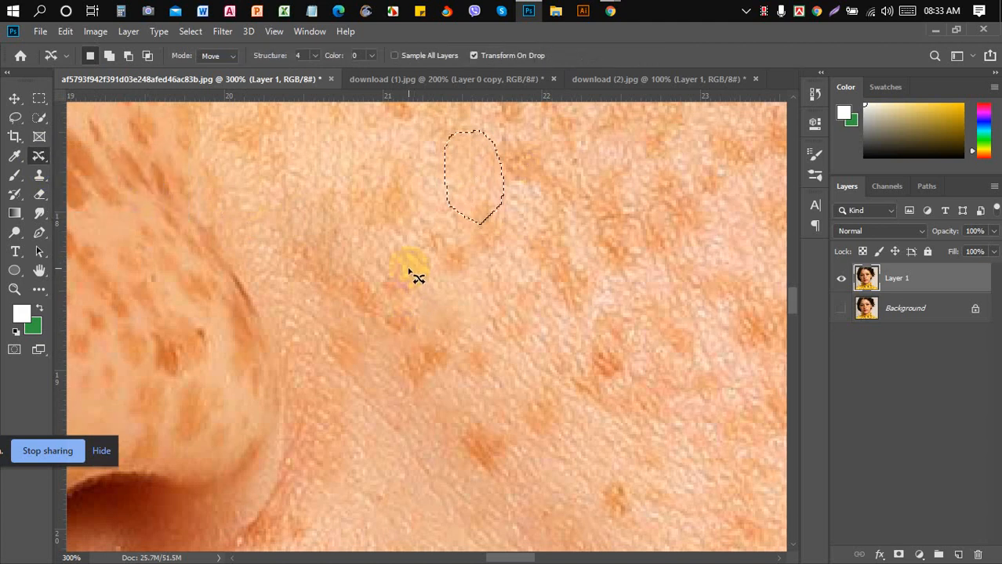
left_click(381, 170)
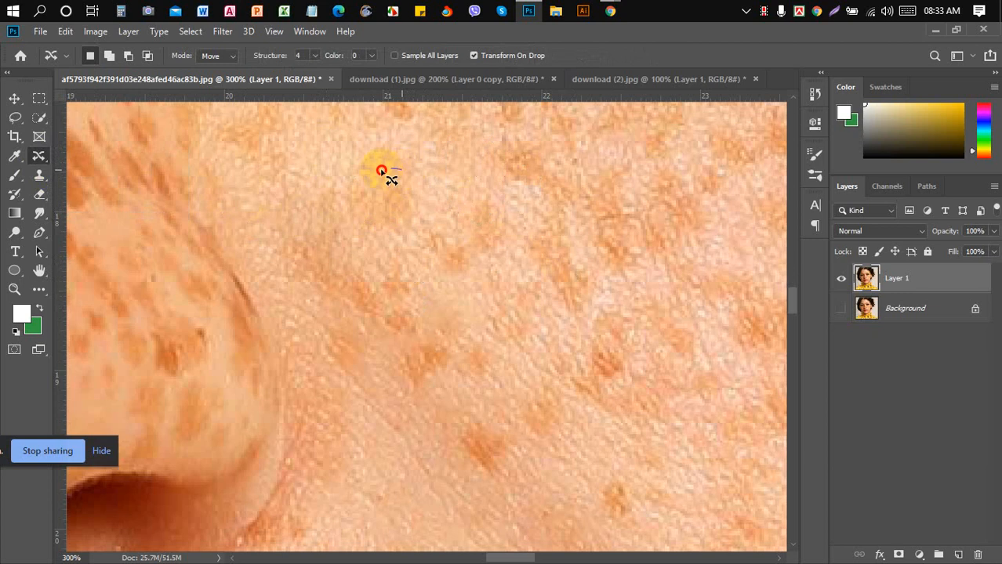
mouse_move(381, 170)
left_mouse_down()
mouse_move(404, 258)
mouse_move(404, 177)
mouse_move(414, 212)
mouse_move(532, 196)
mouse_move(614, 161)
left_mouse_up()
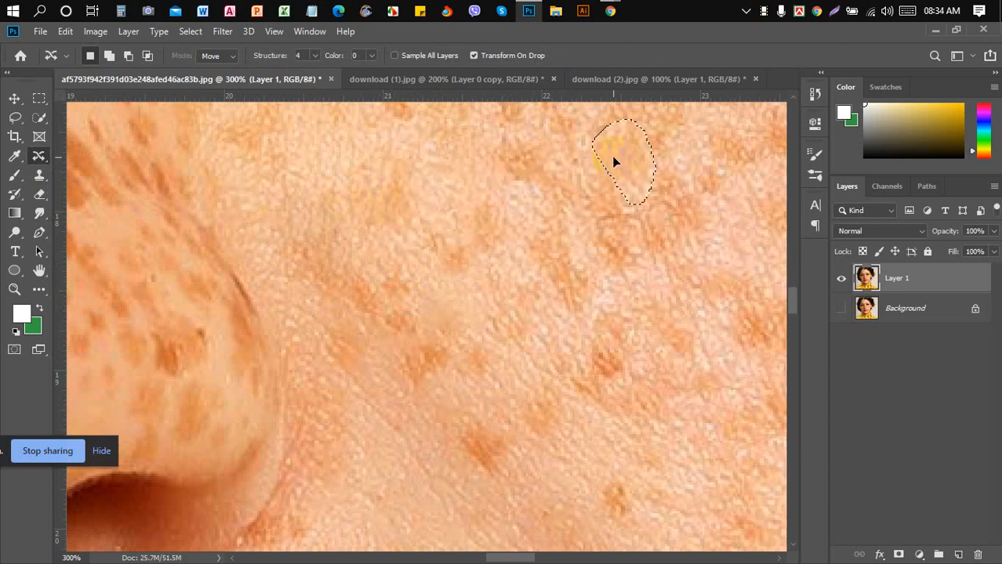
left_click(603, 55)
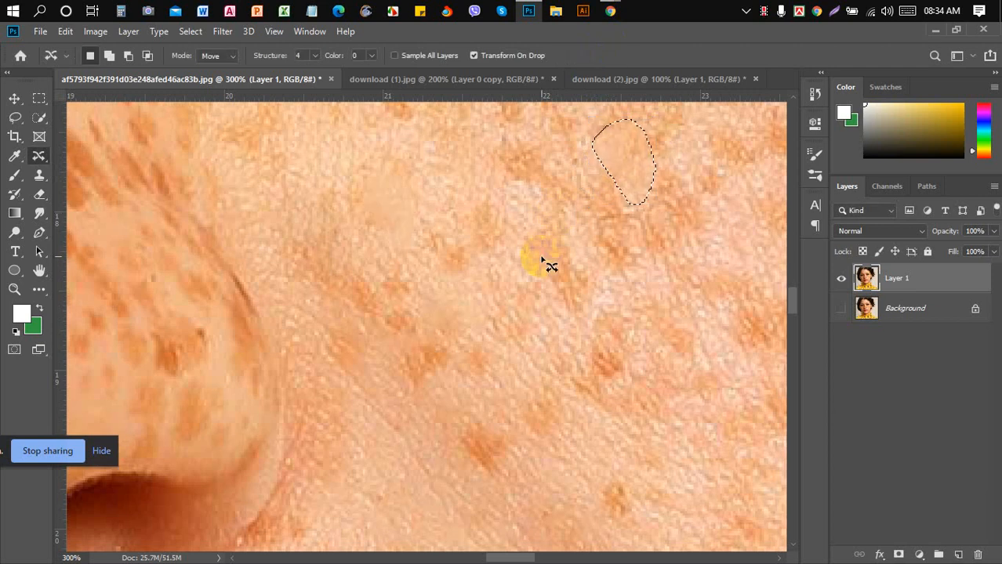
left_click(541, 260)
Choose the Red Eye Tool while showing the portrait's whole face.
scroll(540, 260, "down", 5)
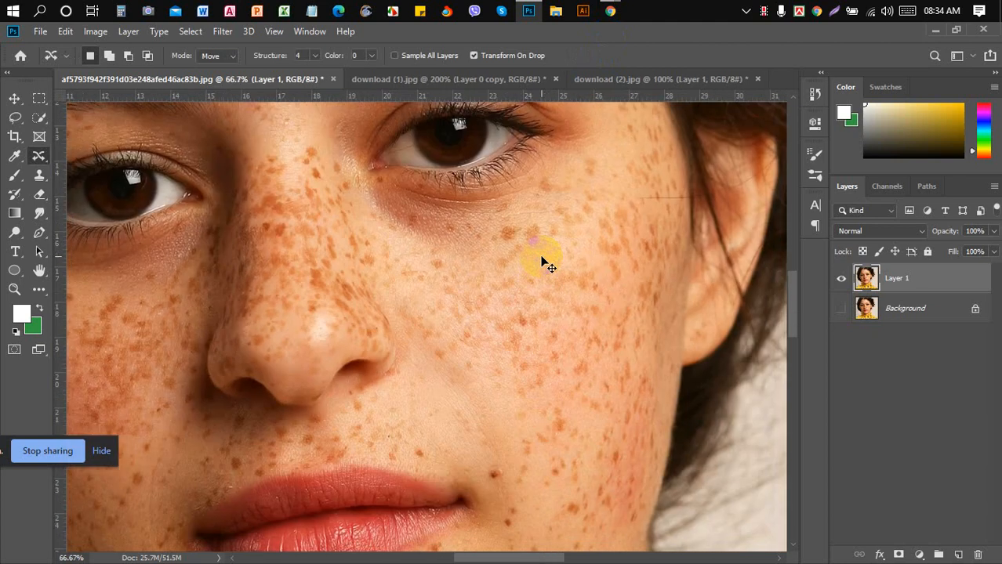
scroll(547, 265, "down", 3)
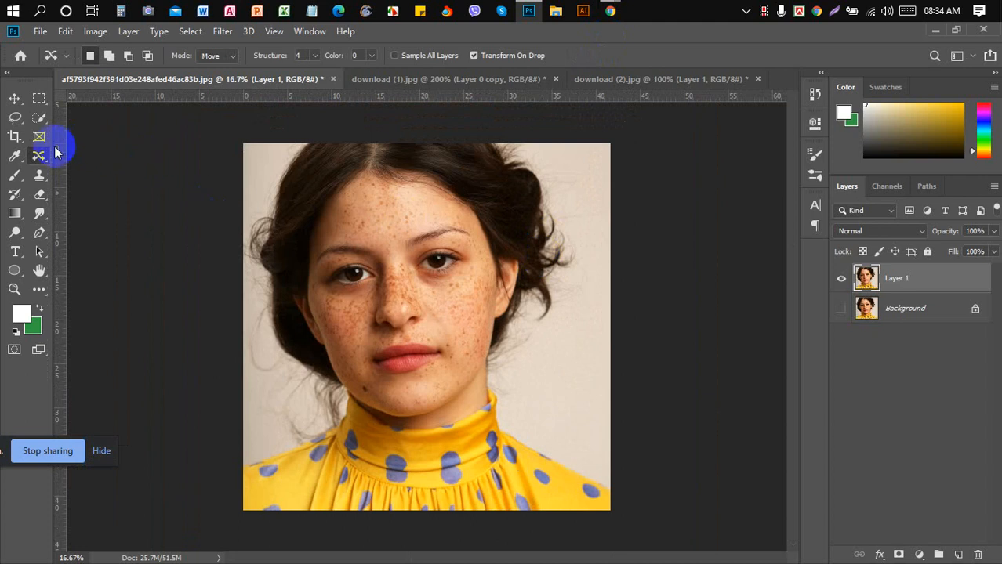
right_click(32, 159)
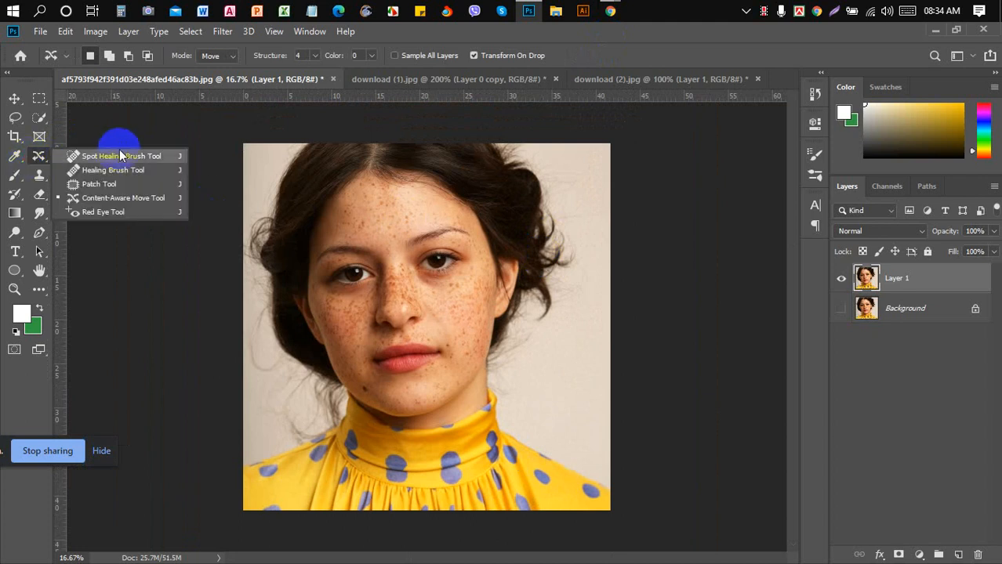
left_click(142, 210)
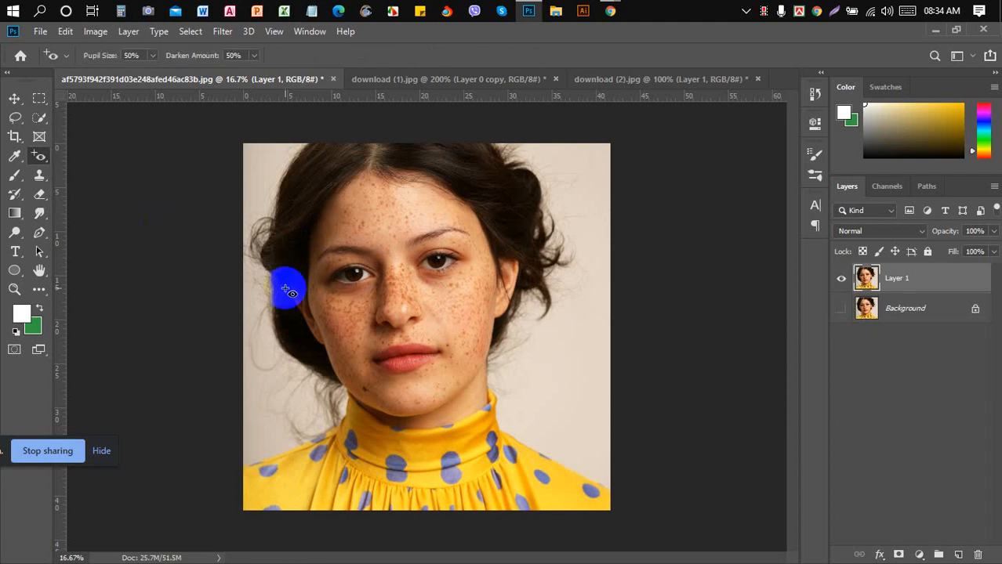
key("ctrl+plus")
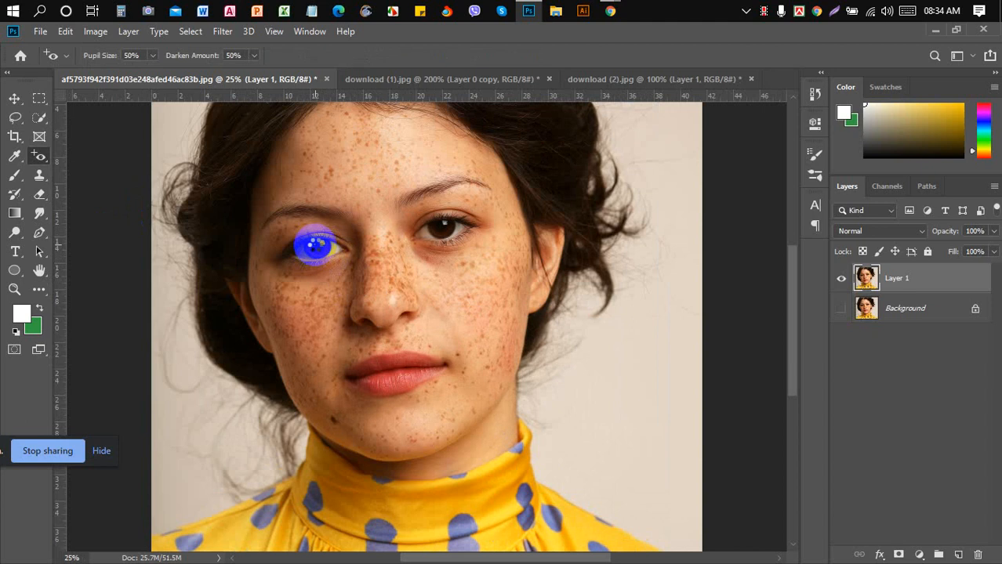
left_click(400, 309)
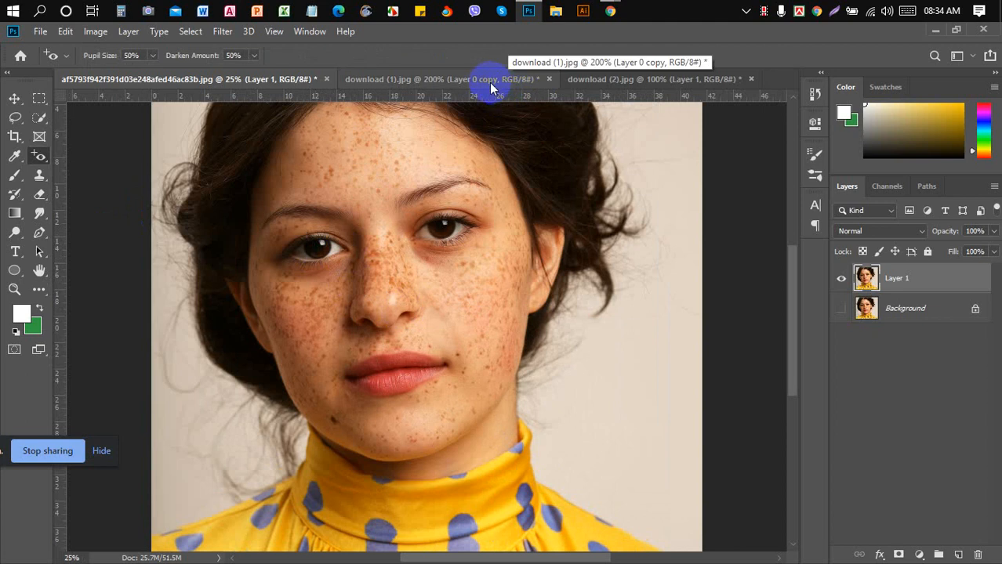
right_click(43, 161)
left_click(43, 161)
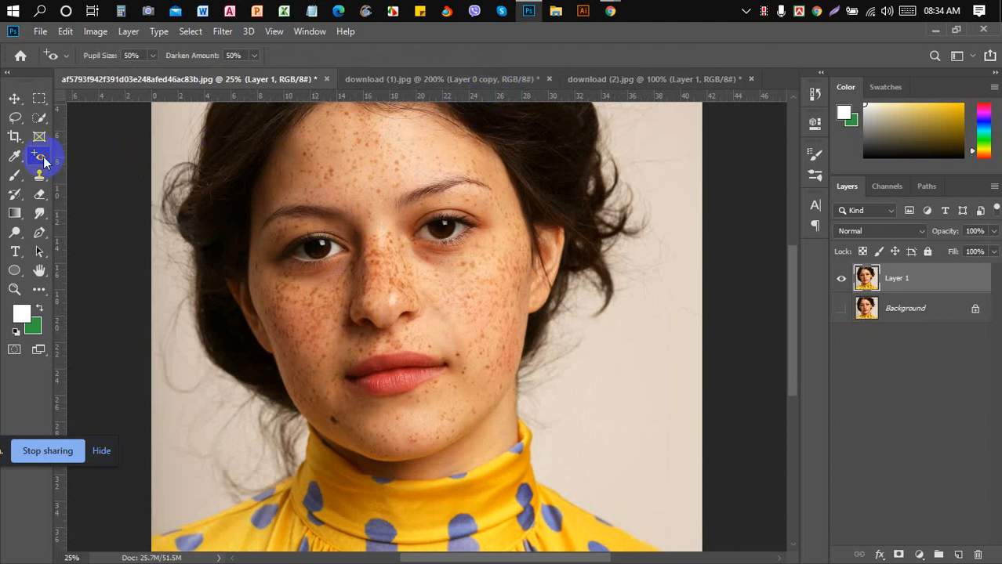
Remove the red eye from both pupils in download (1).jpg with the Red Eye Tool.
left_click(459, 82)
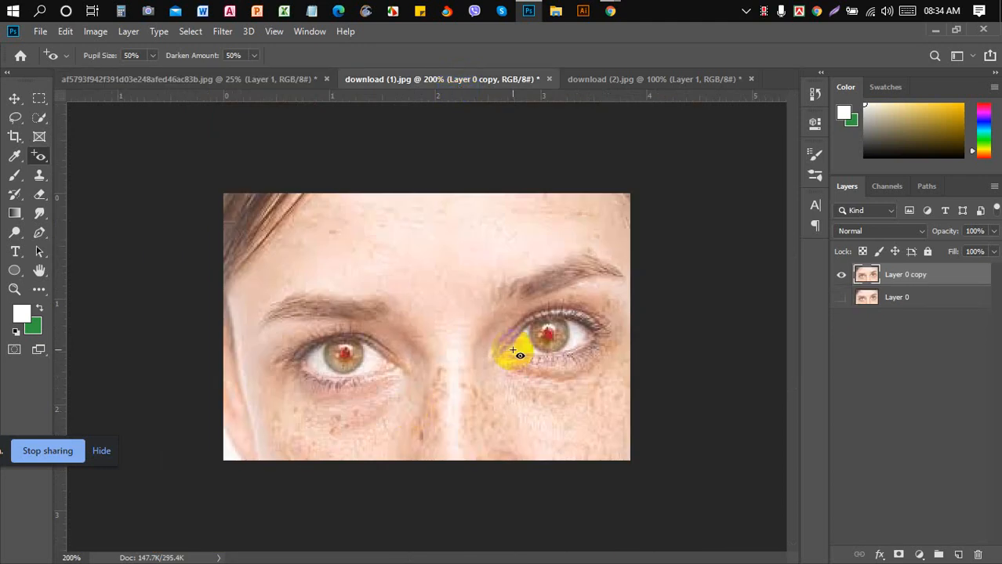
left_click(335, 354)
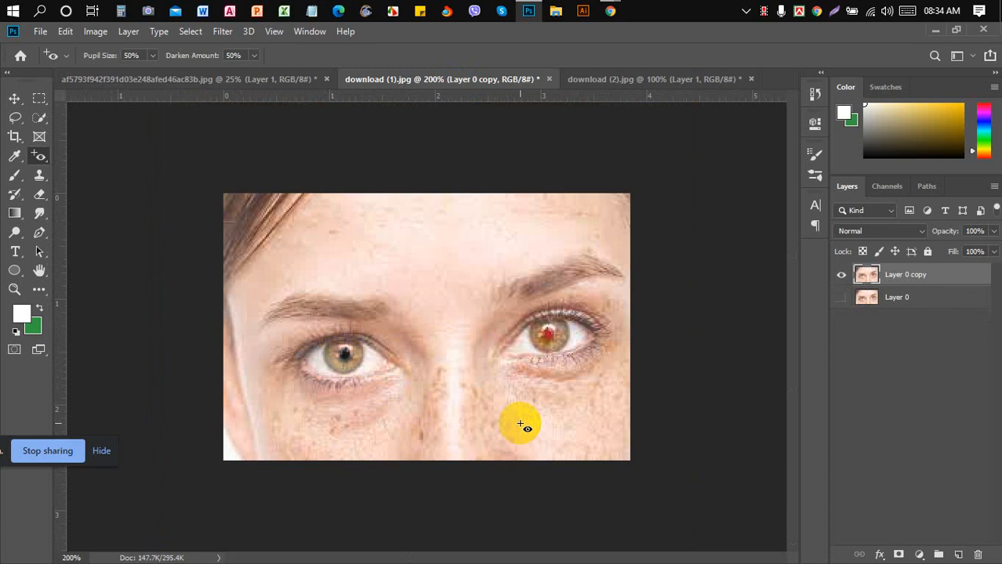
left_click(547, 332)
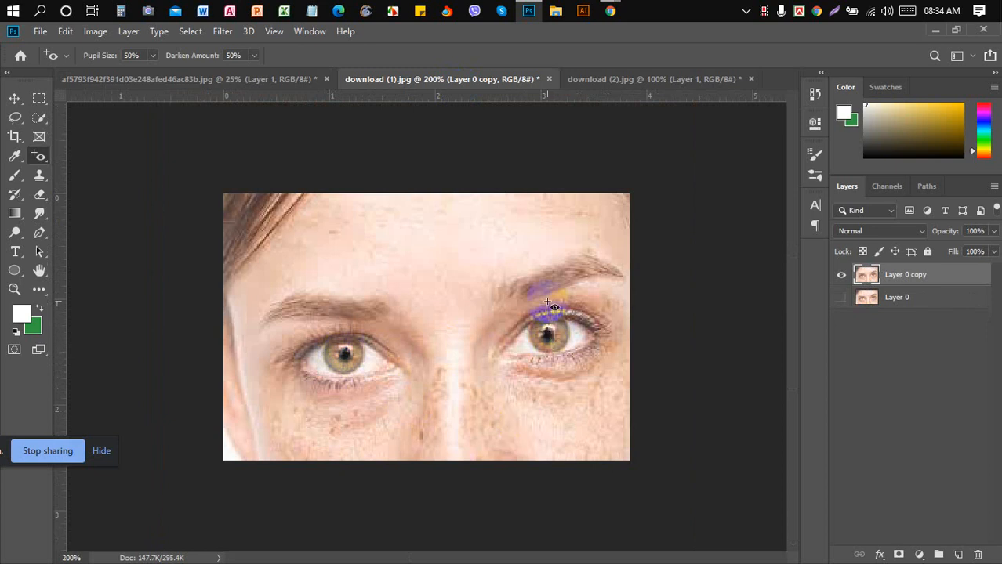
Remove the red eye from both pupils in download (2).jpg, and return to the Move Tool.
left_click(637, 81)
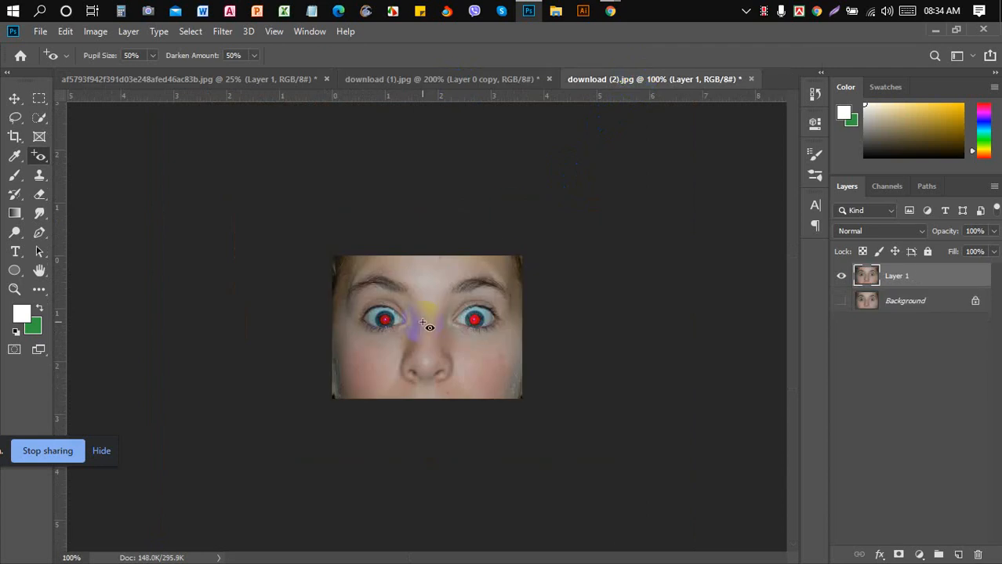
key("ctrl+plus")
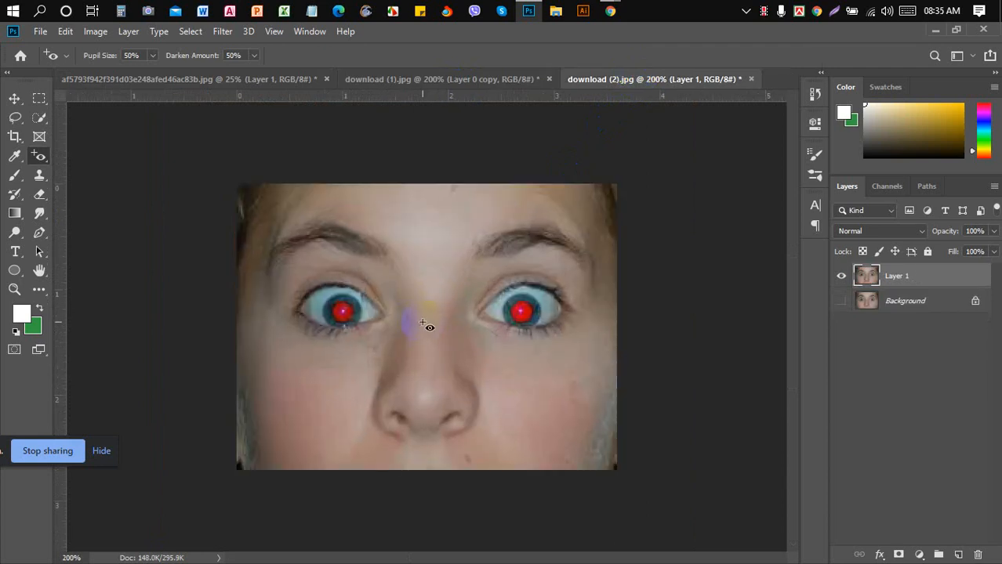
left_click(343, 313)
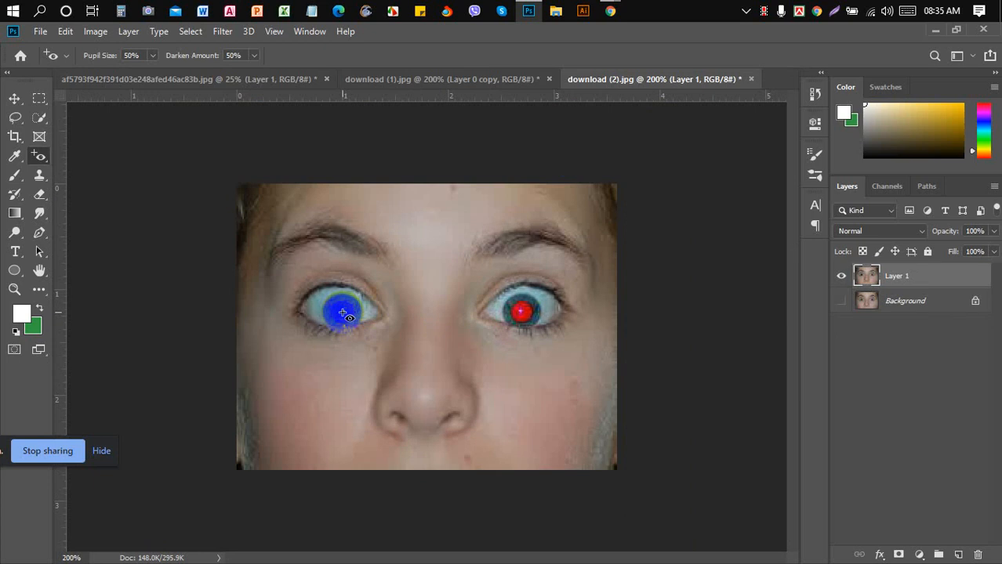
left_click(519, 311)
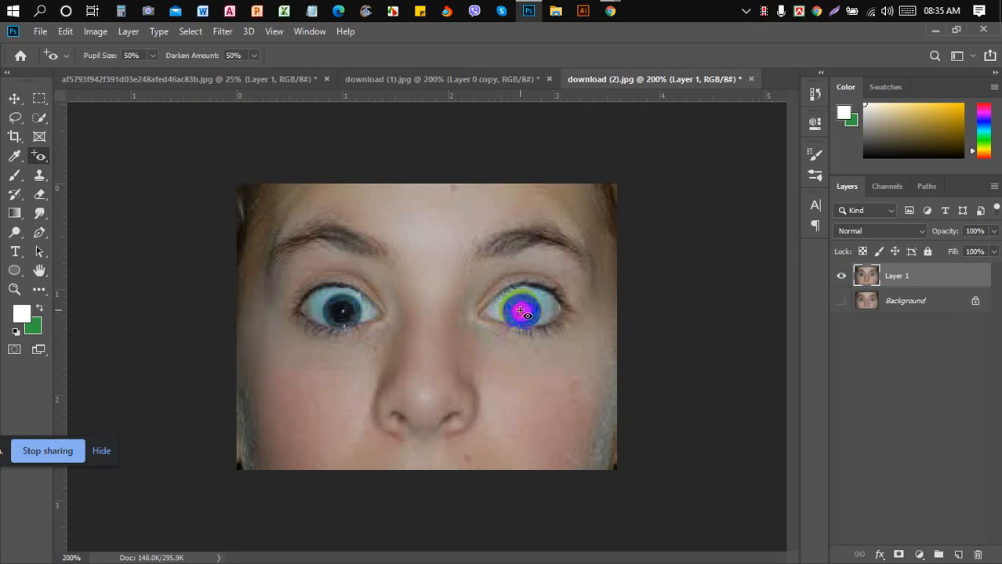
left_click(639, 375)
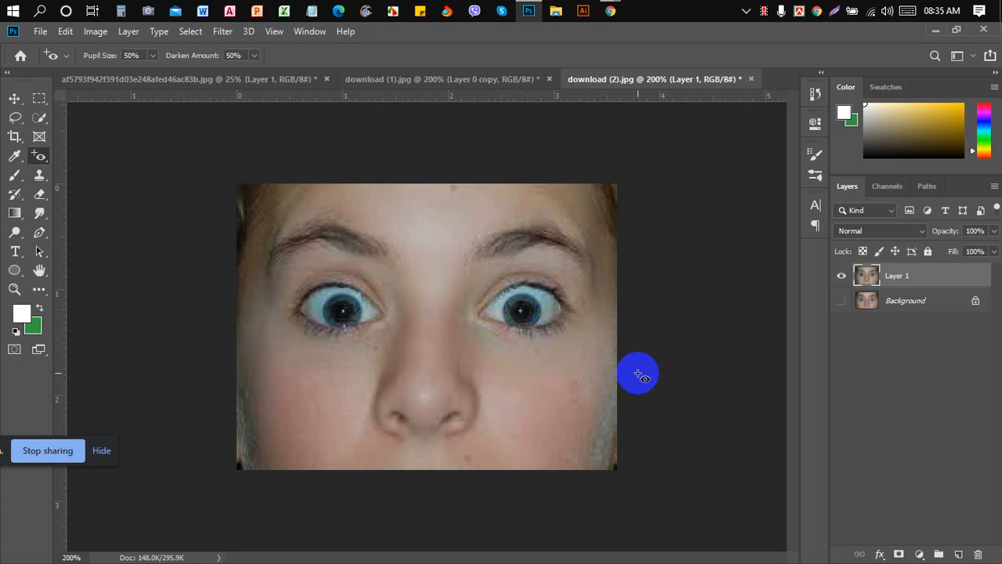
key("ctrl+minus")
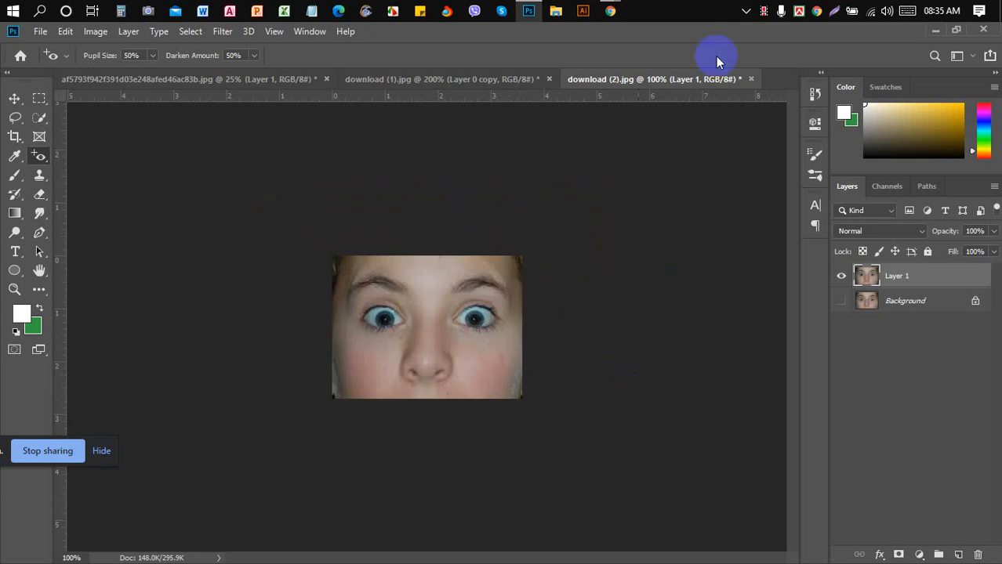
left_click(12, 102)
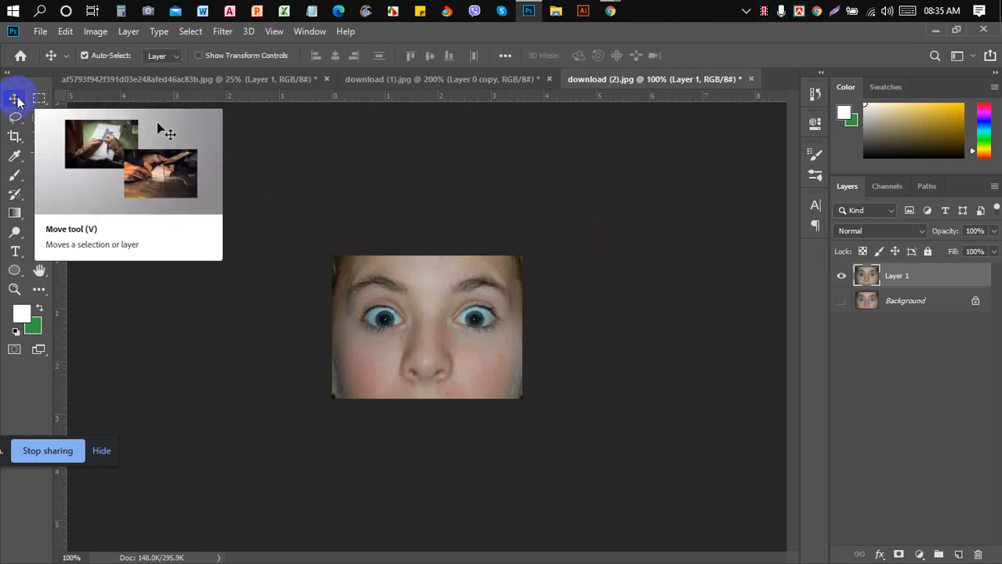
Switch to Chrome, show the BDICF Graphics Design Batch-2021 Facebook group, and dismiss the Meet presenting notification.
left_click(617, 12)
left_click(530, 27)
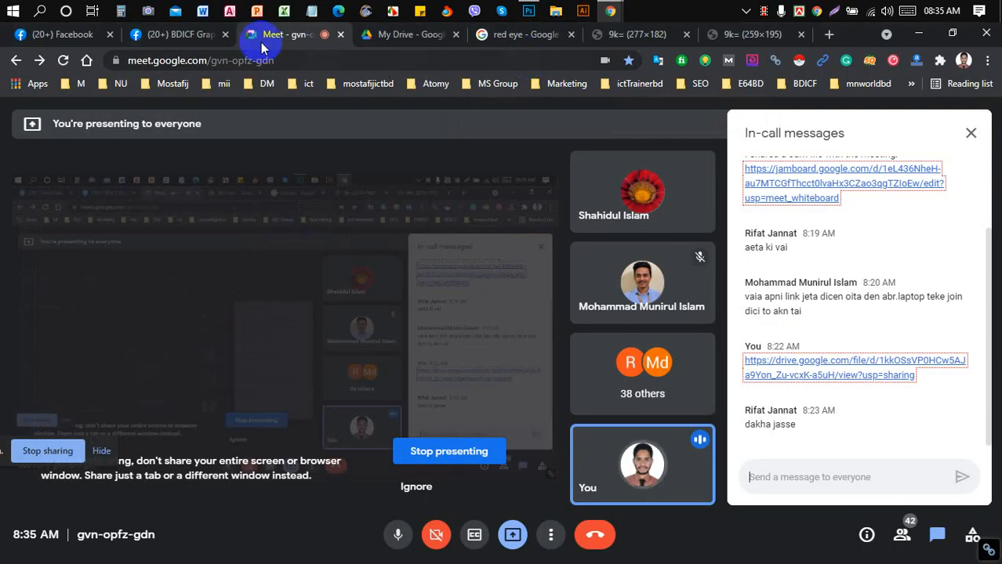
left_click(165, 34)
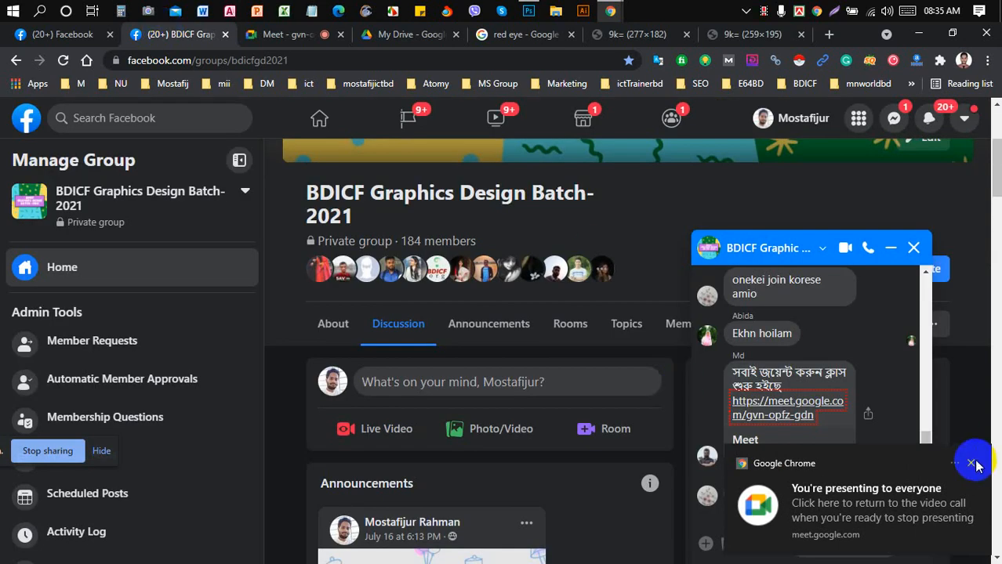
left_click(971, 463)
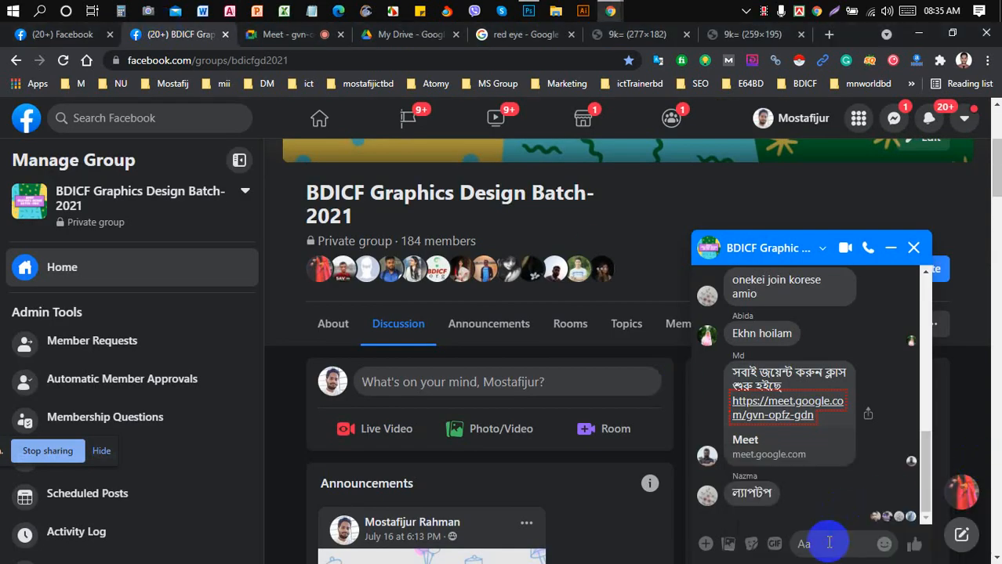
Share the portrait and the two red-eye practice photos in the group chat and add the portrait to a new group post.
left_click(734, 545)
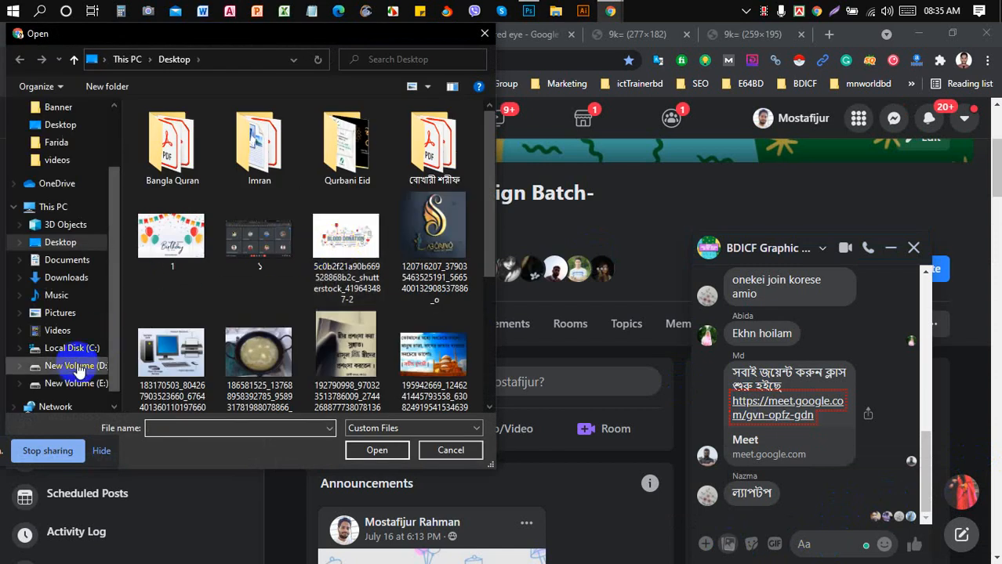
left_click(76, 366)
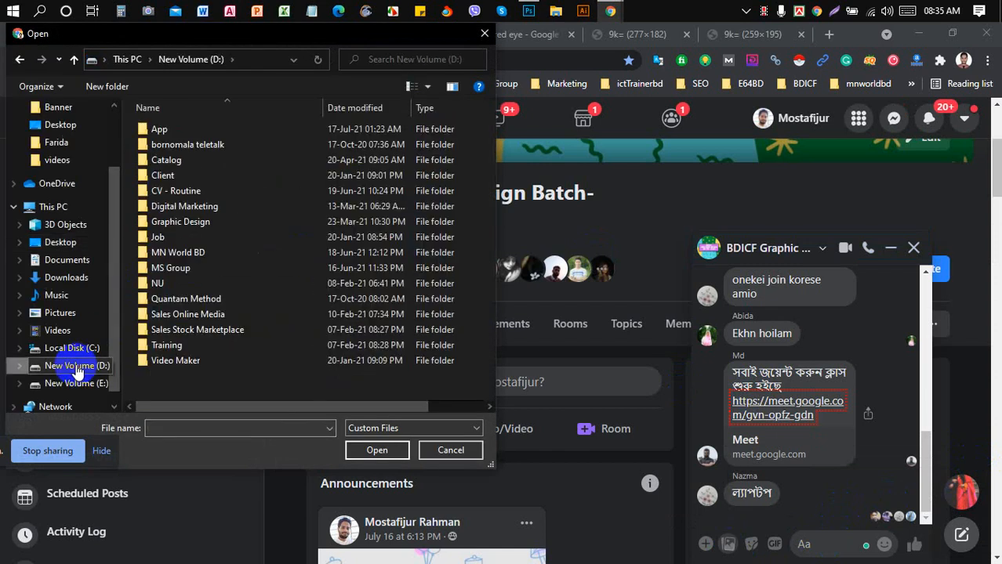
left_click(306, 236)
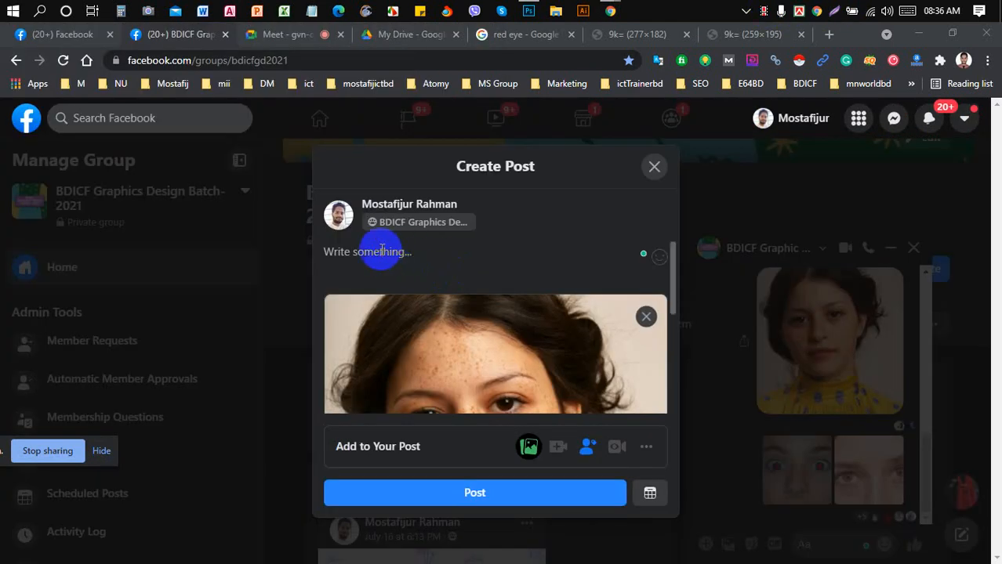
Write the hashtags #Class_06 and #Image_Retouch on separate lines as the portrait post's caption.
left_click(382, 251)
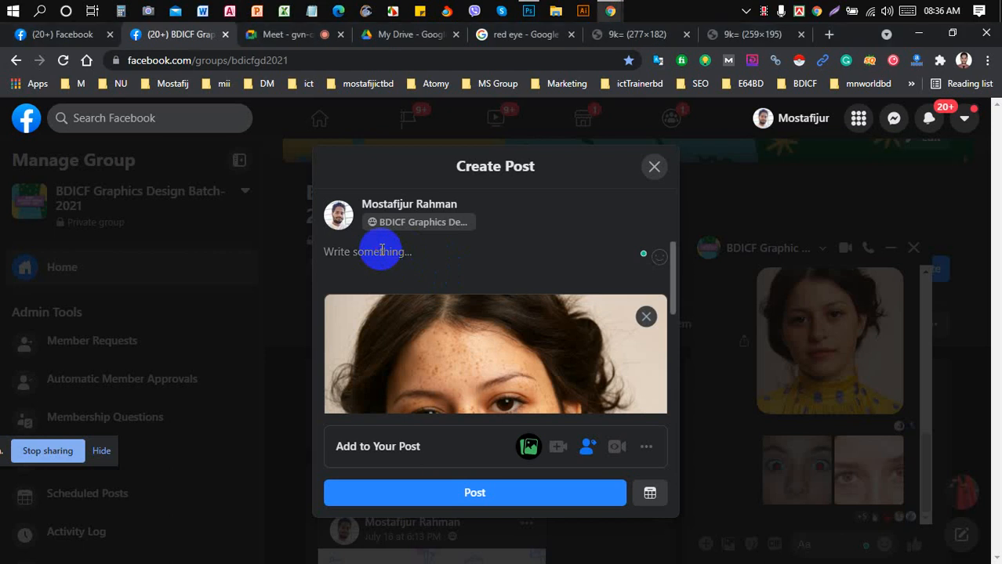
type("#Class_")
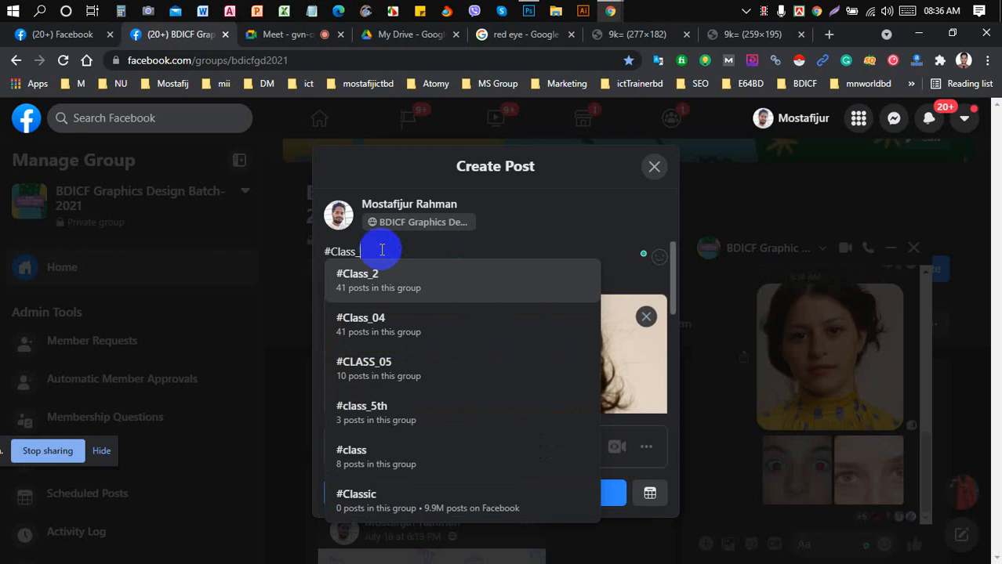
type("0")
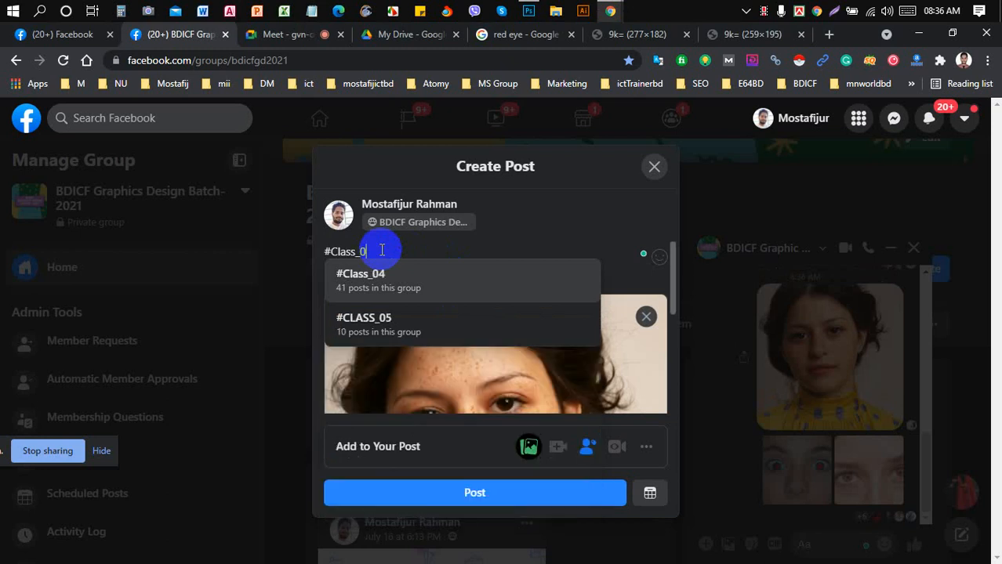
type("6")
key("Return")
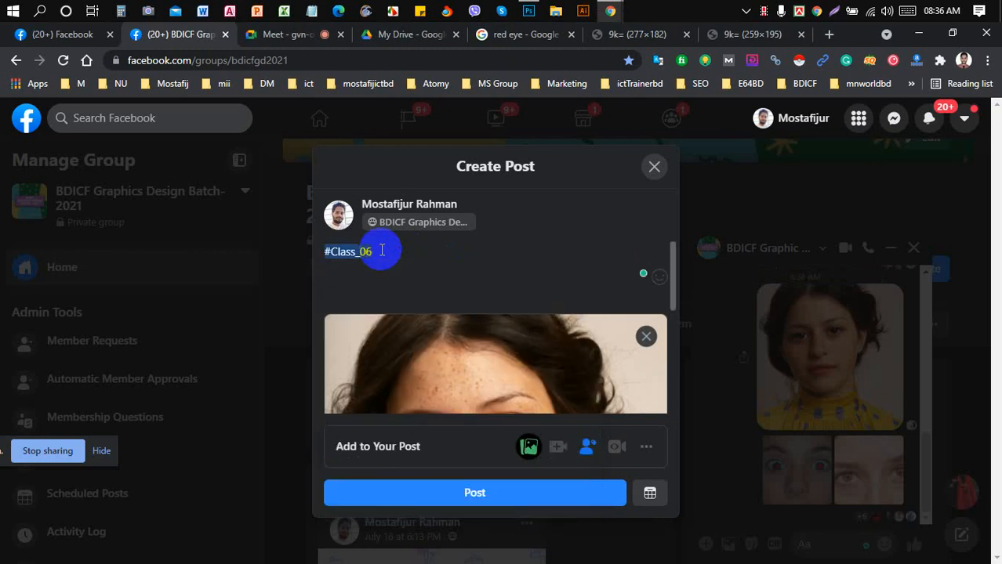
type("#Image_")
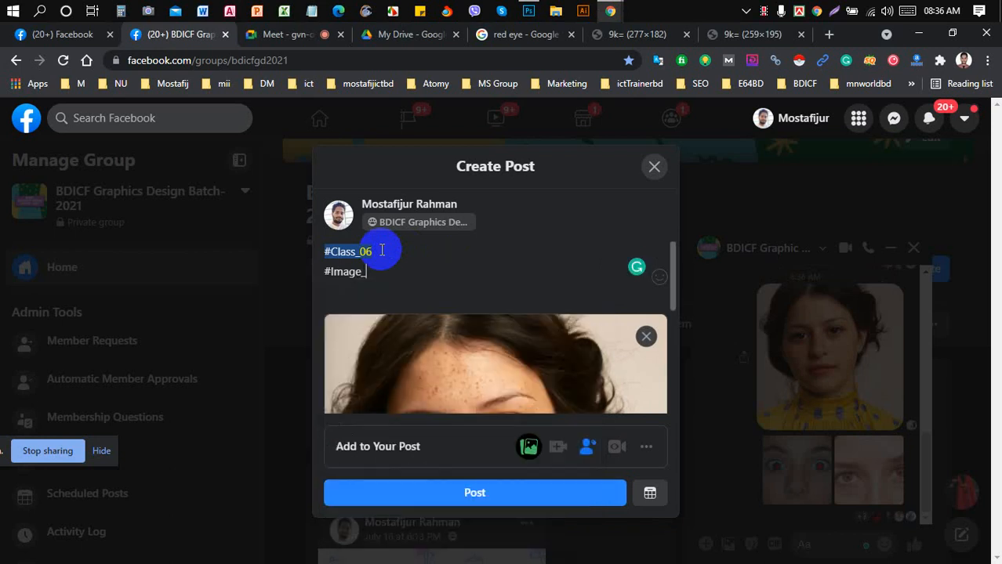
type("Retouch")
key("ctrl+a")
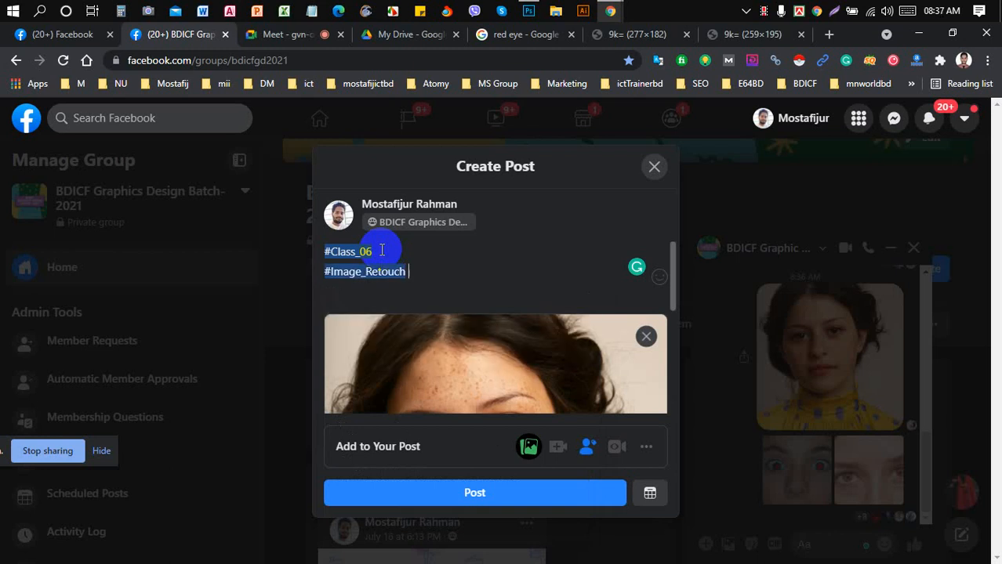
Add a third caption line reading Source, copy the whole caption, and publish the portrait post.
scroll(487, 278, "down", 2)
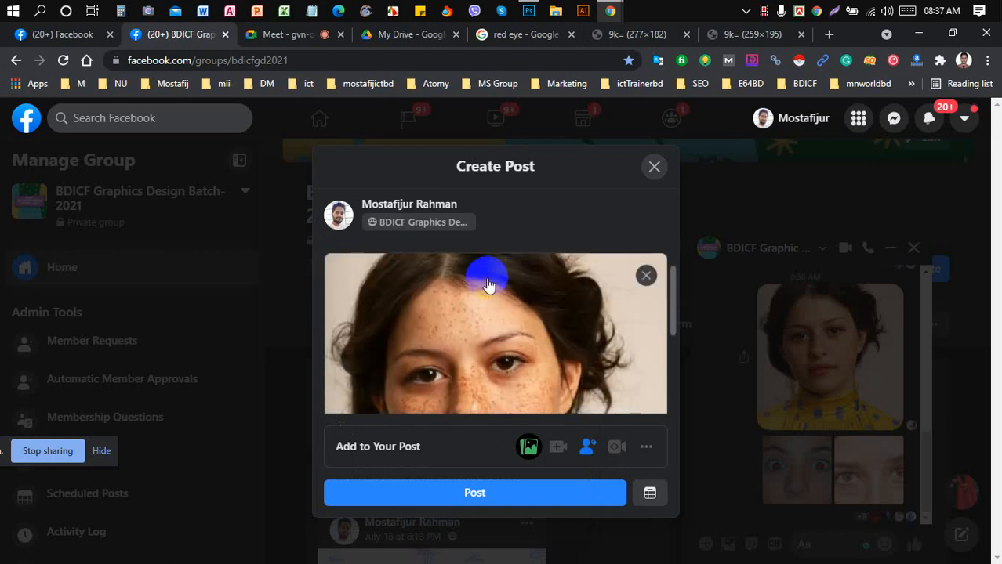
scroll(488, 274, "up", 2)
key("Return")
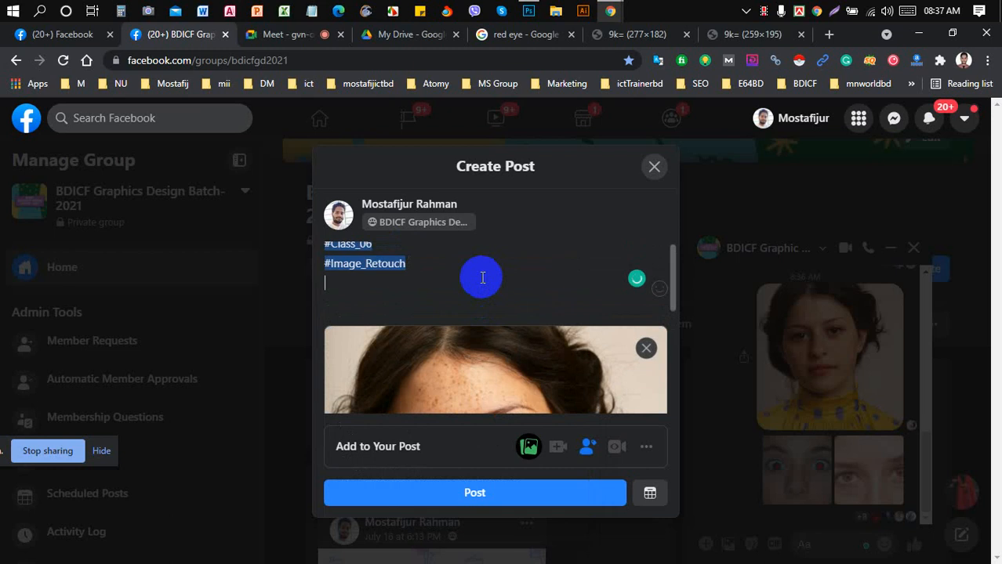
type("Source")
key("ctrl+a")
key("ctrl+c")
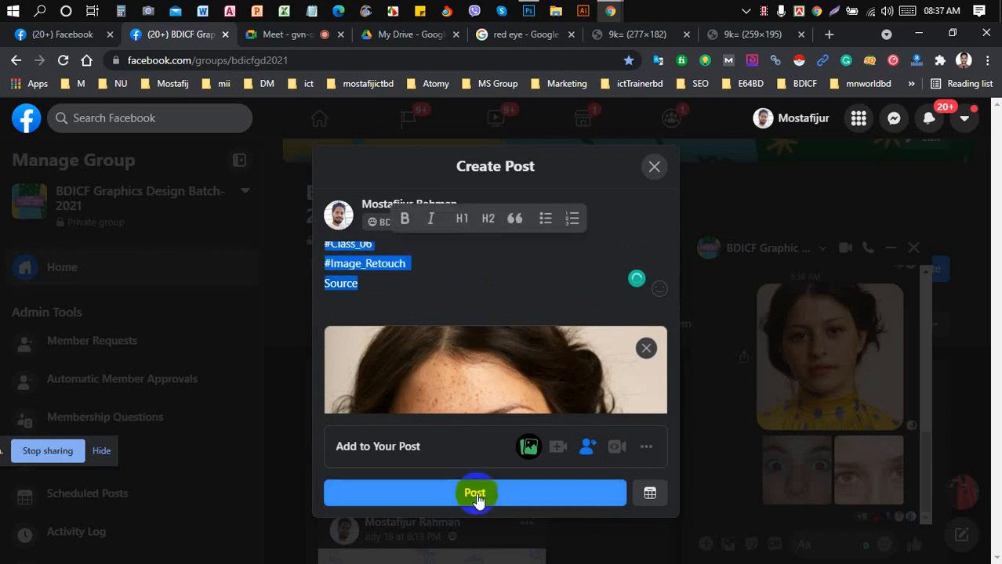
left_click(476, 493)
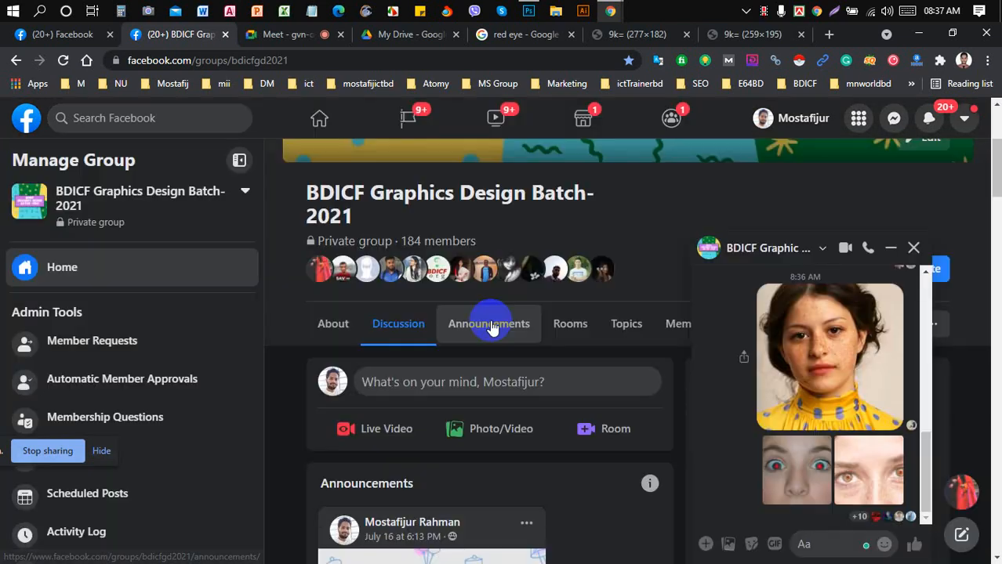
Start another group post with the copied caption and put a colon after Source, with an empty line below.
scroll(489, 387, "down", 8)
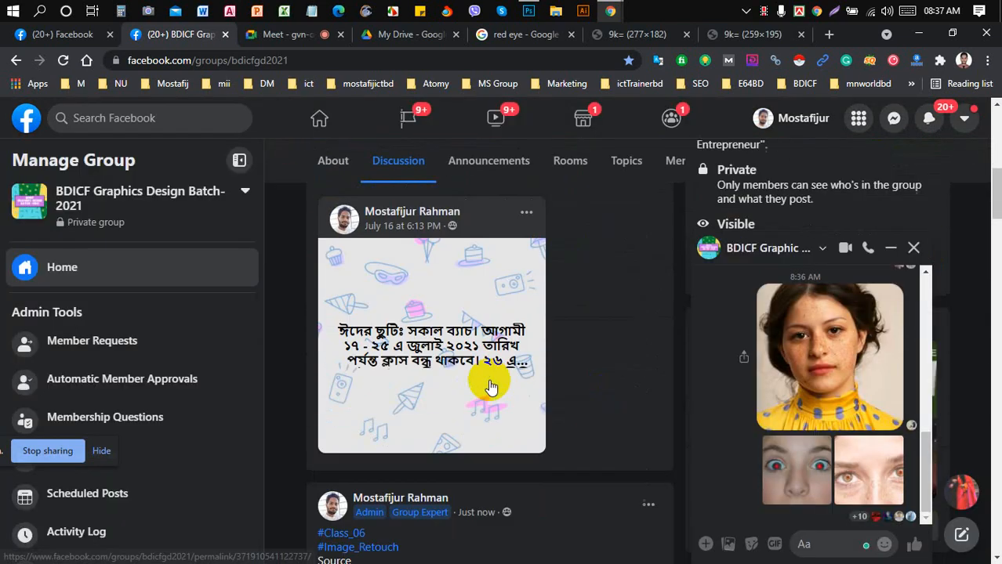
scroll(489, 386, "up", 8)
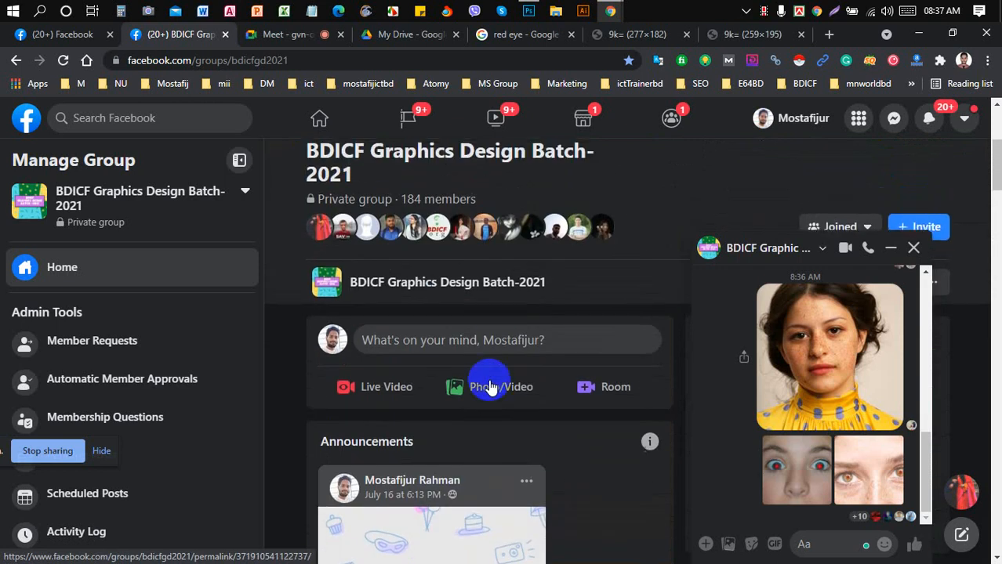
left_click(487, 356)
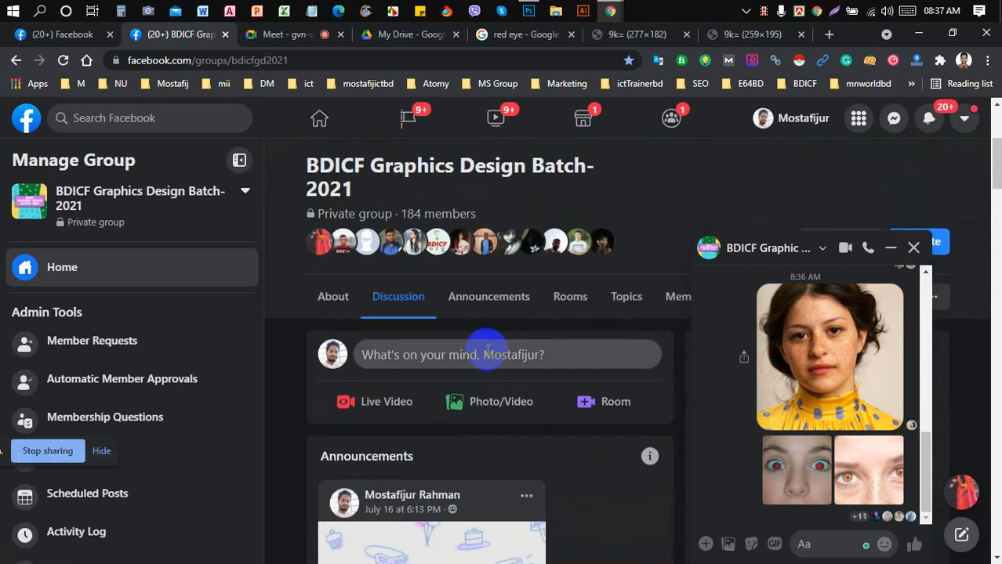
key("ctrl+v")
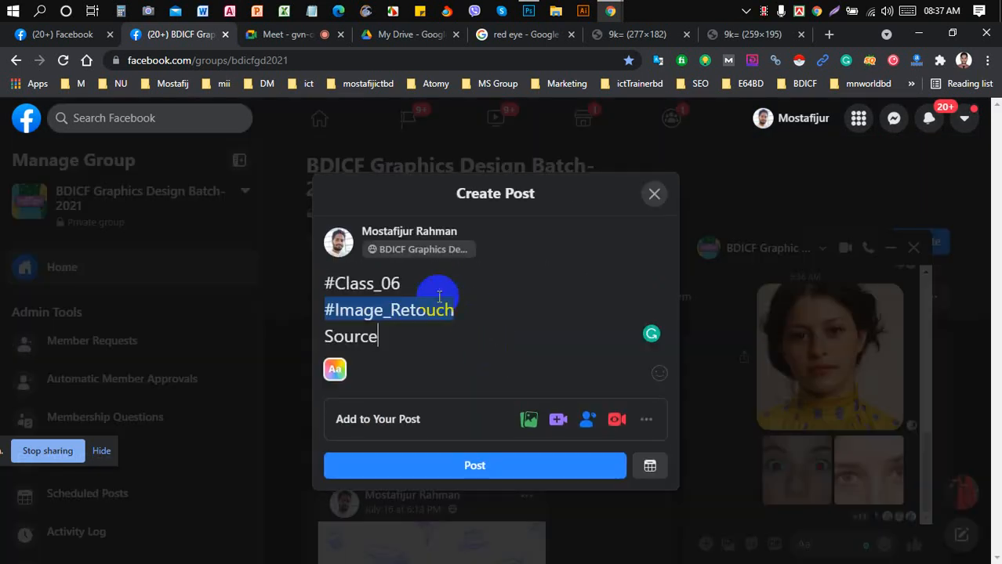
key("Return")
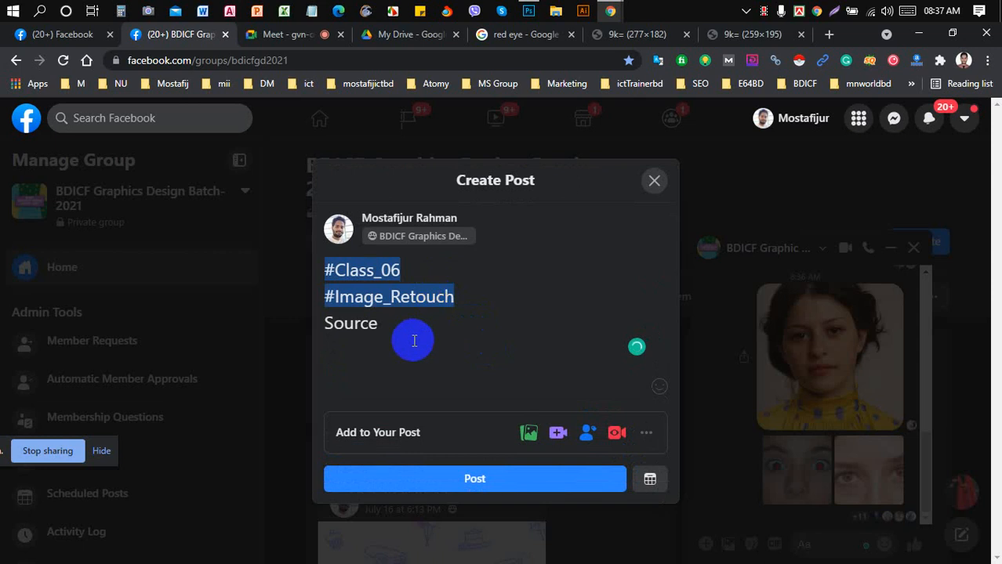
left_click(415, 322)
type(":")
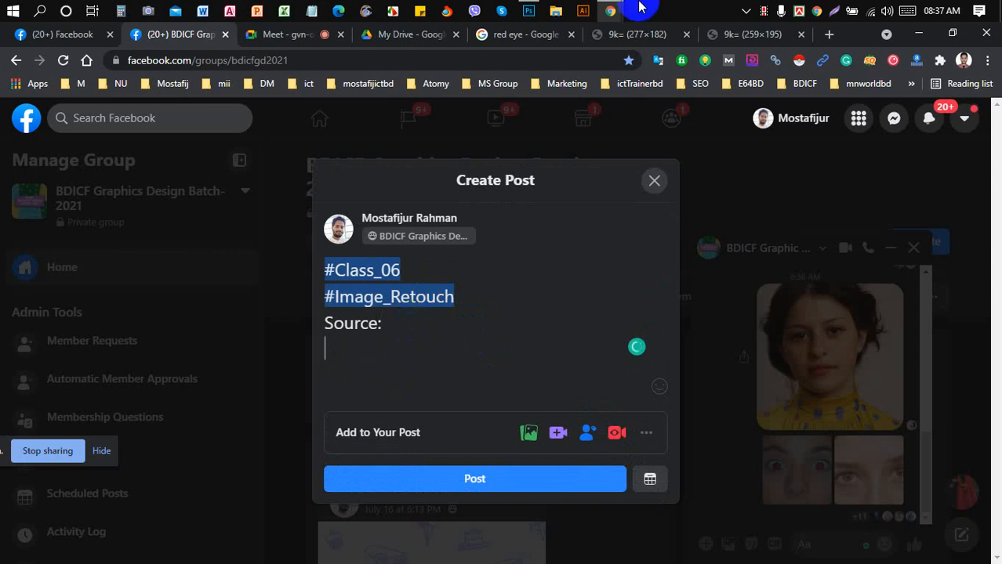
Copy the 277×182 red-eye photo from its browser tab and add it to the new post.
left_click(611, 36)
right_click(473, 312)
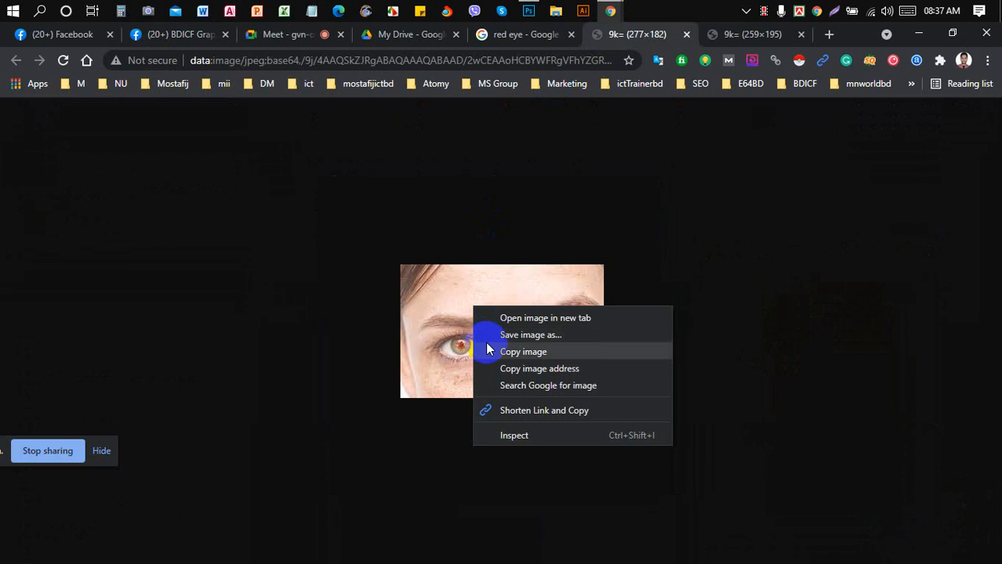
left_click(494, 350)
left_click(181, 35)
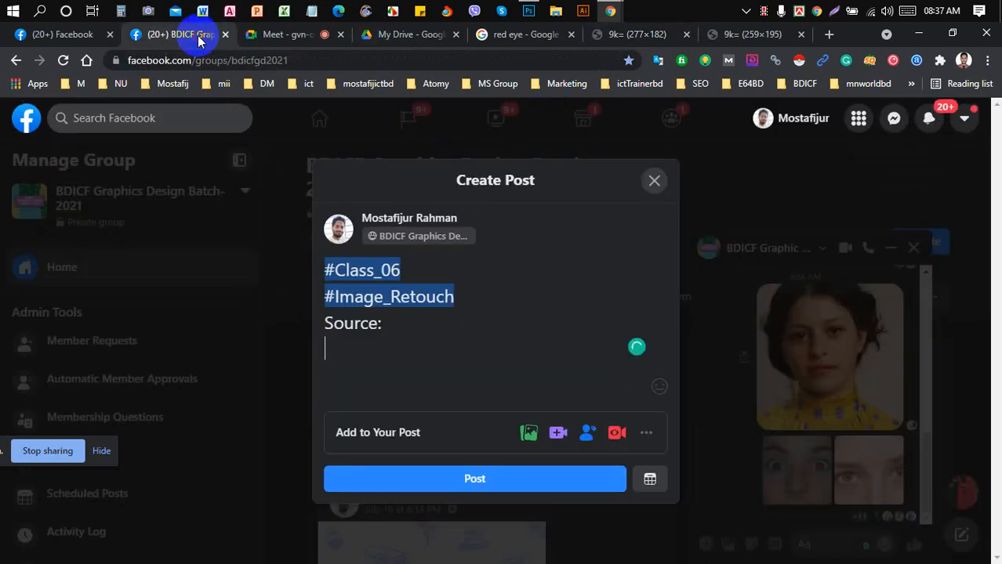
key("ctrl+v")
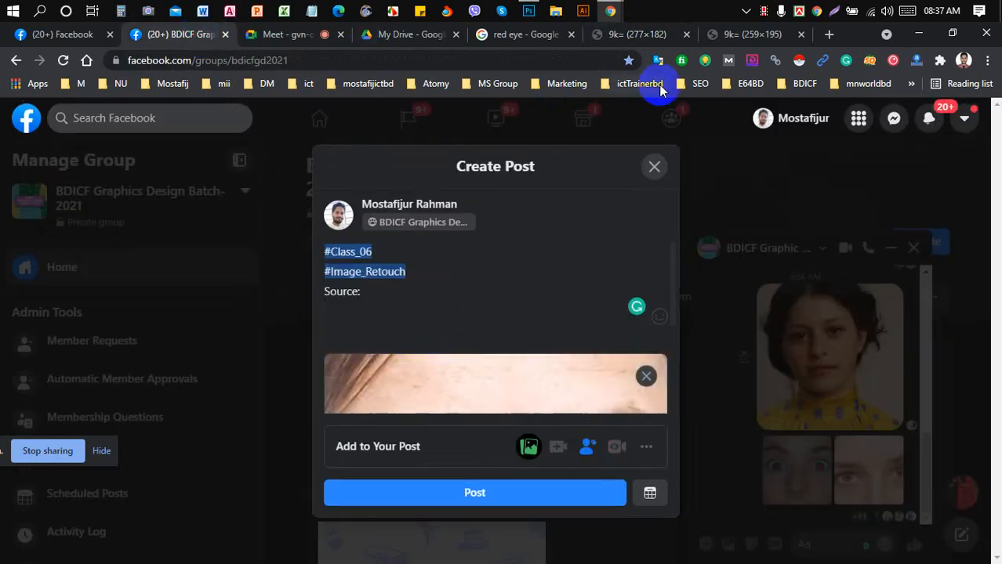
Copy the 259×195 red-eye photo from its browser tab and add it to the same post.
left_click(729, 34)
right_click(506, 274)
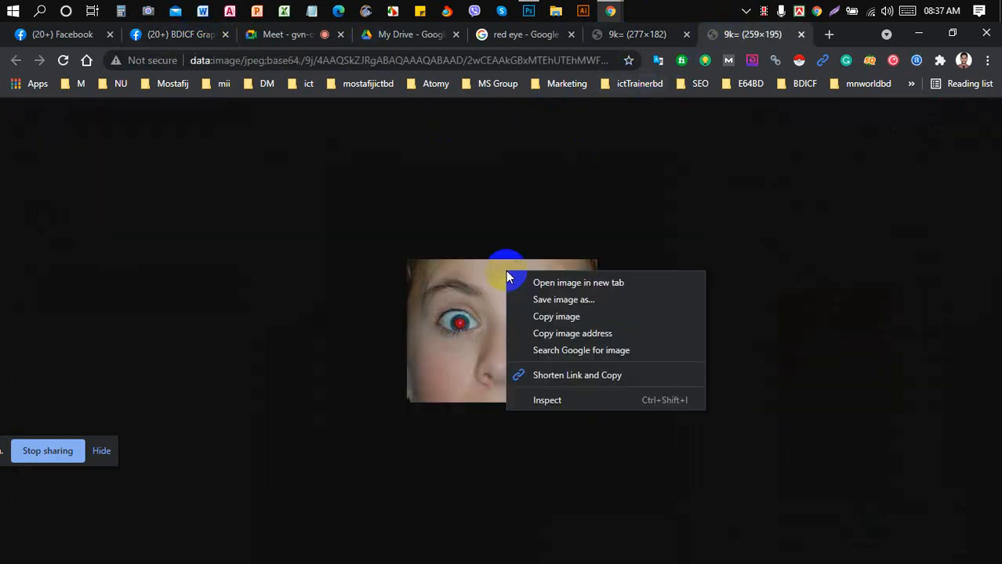
left_click(521, 313)
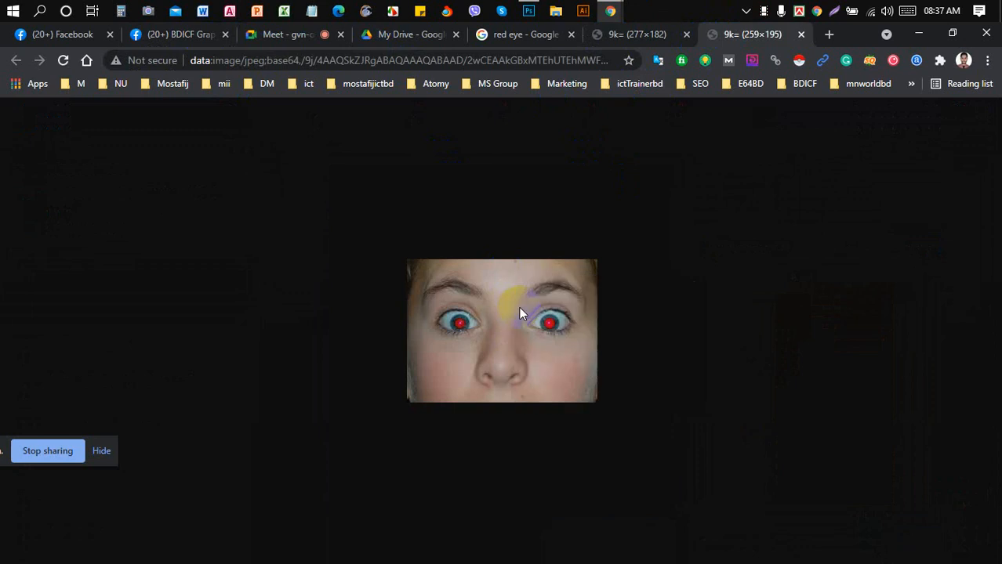
left_click(198, 37)
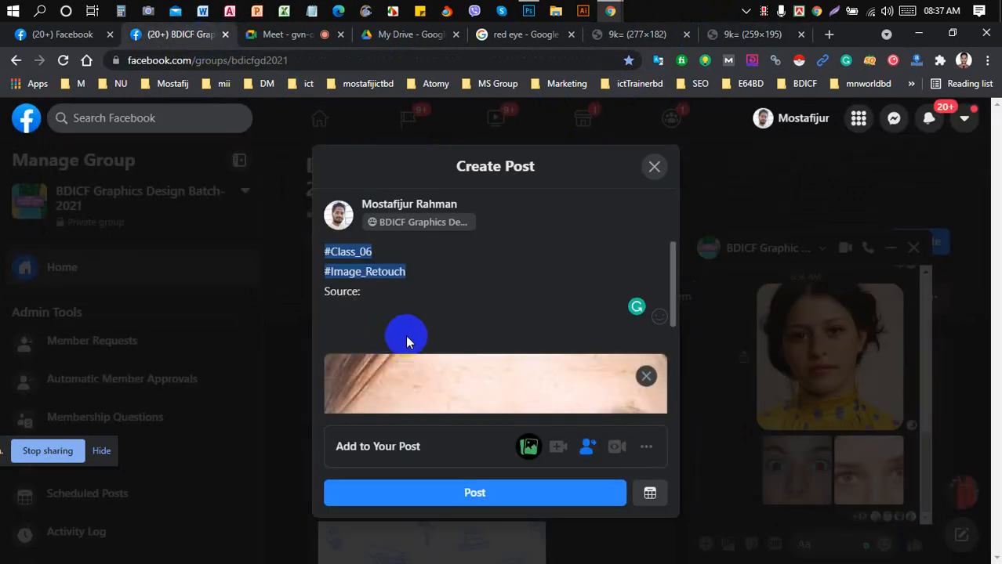
key("ctrl+v")
scroll(406, 335, "down", 3)
scroll(405, 335, "up", 3)
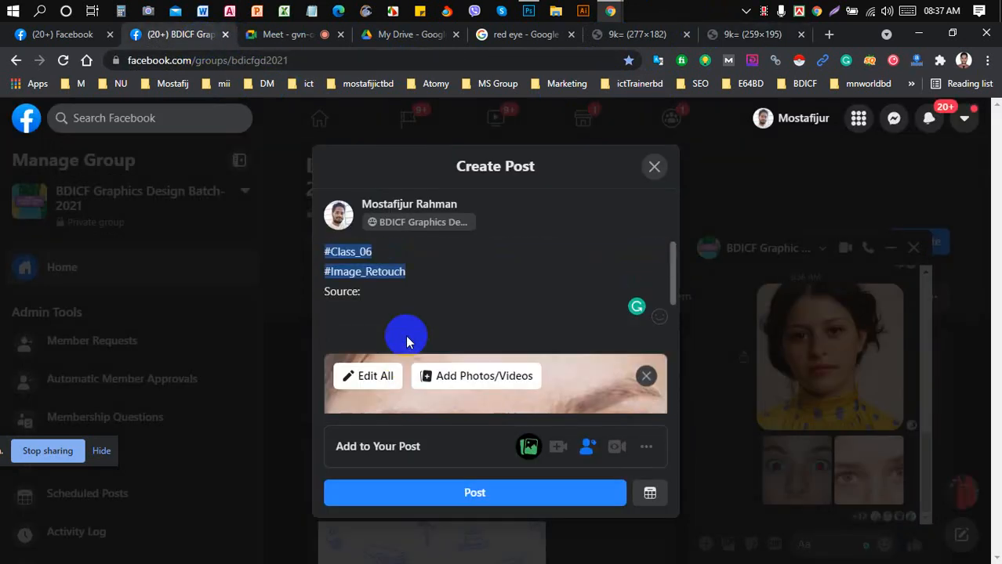
Insert the web address of the "red eye" Google Images search below Source and publish the post.
left_click(504, 35)
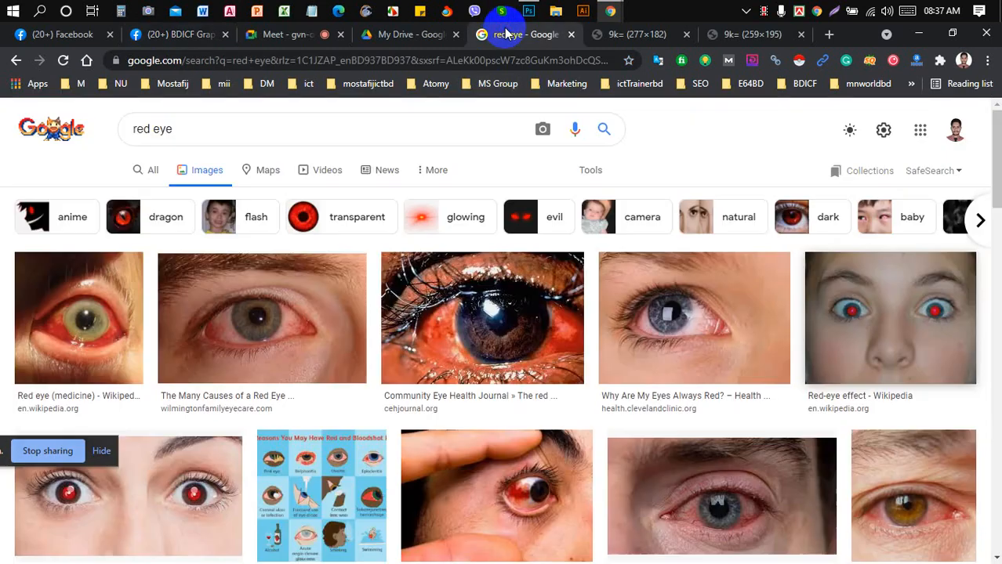
left_click(452, 57)
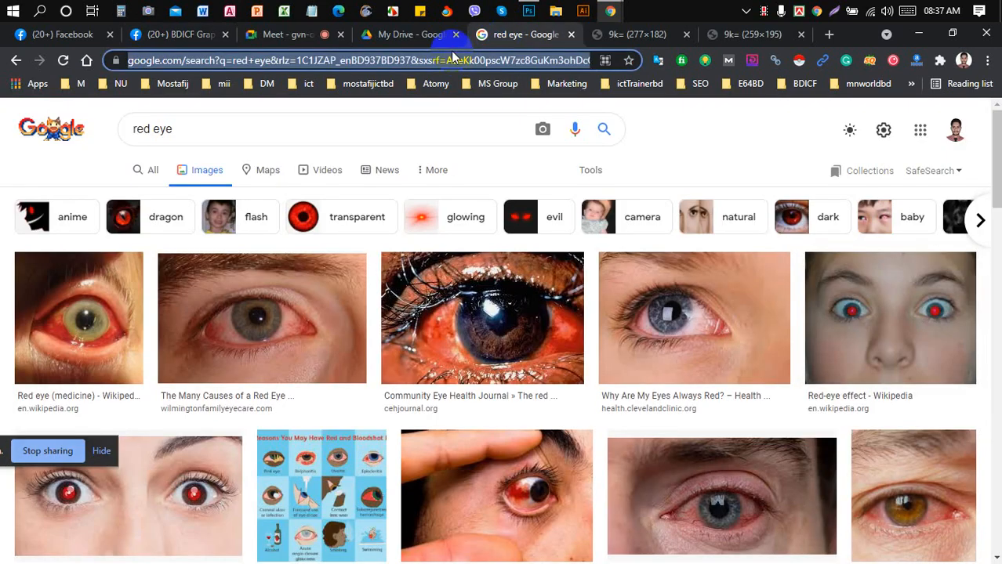
left_click(197, 32)
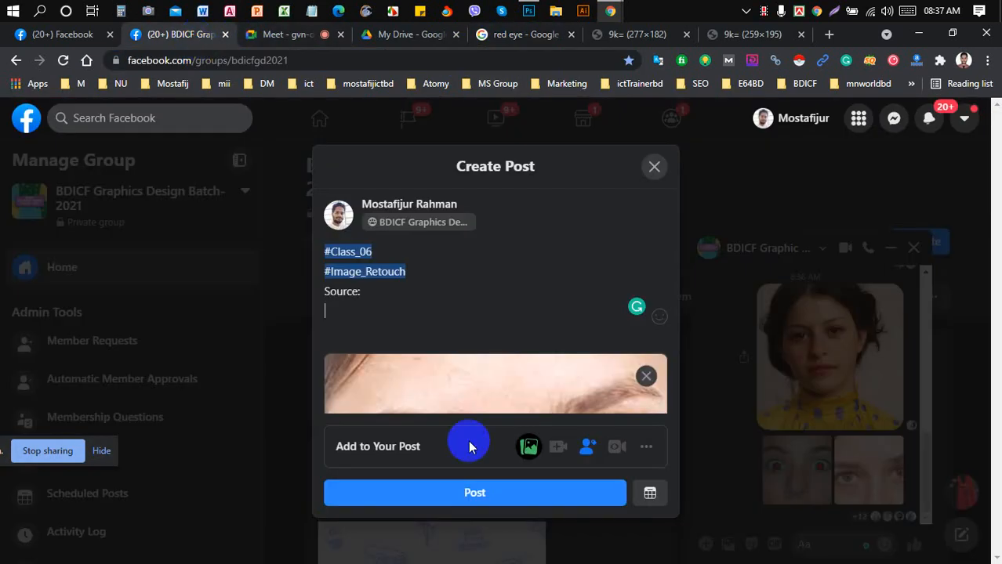
key("ctrl+v")
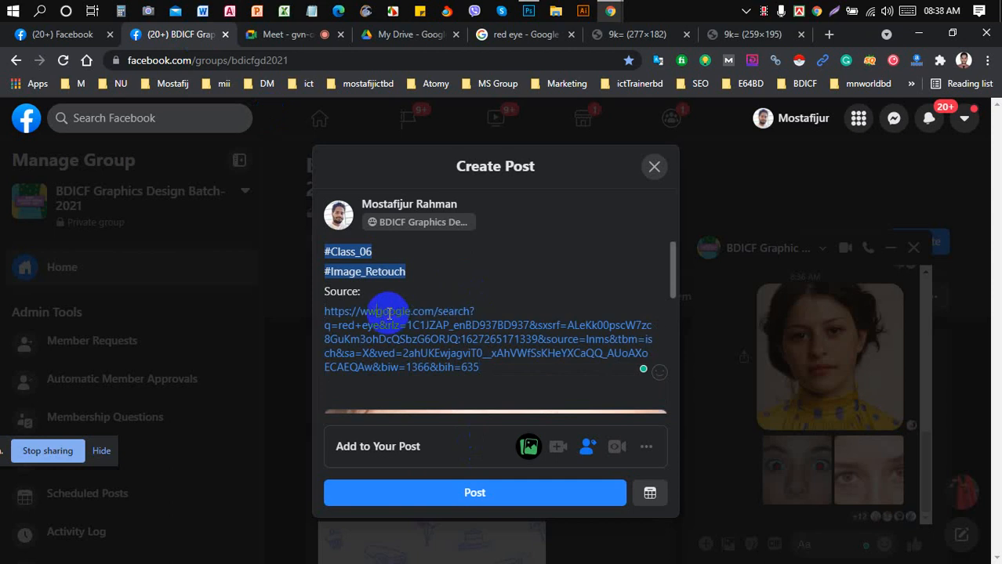
scroll(388, 315, "down", 3)
scroll(387, 313, "up", 3)
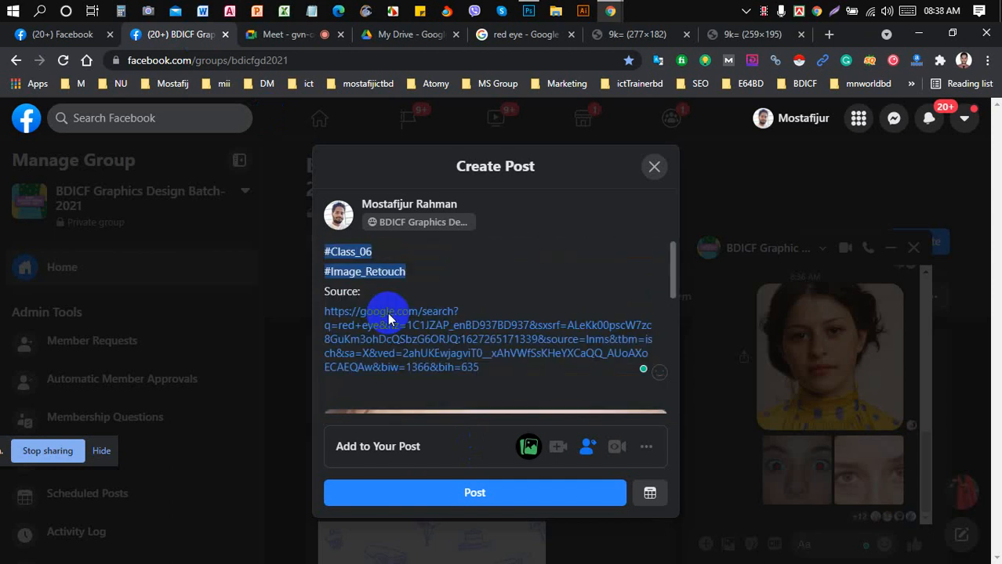
left_click(476, 495)
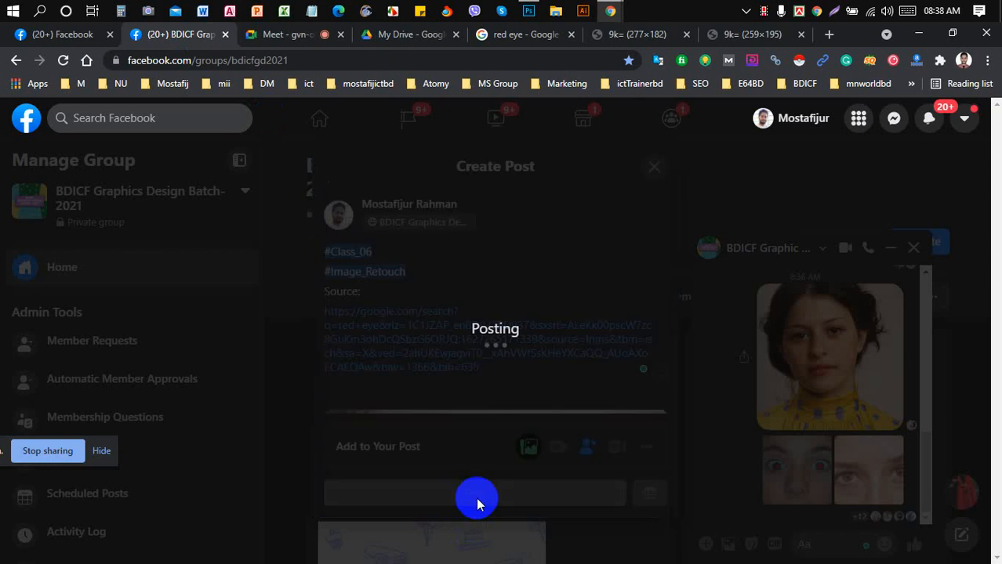
Close the browser tabs with the red eye search, the two red-eye photos and Google Drive.
left_click(571, 37)
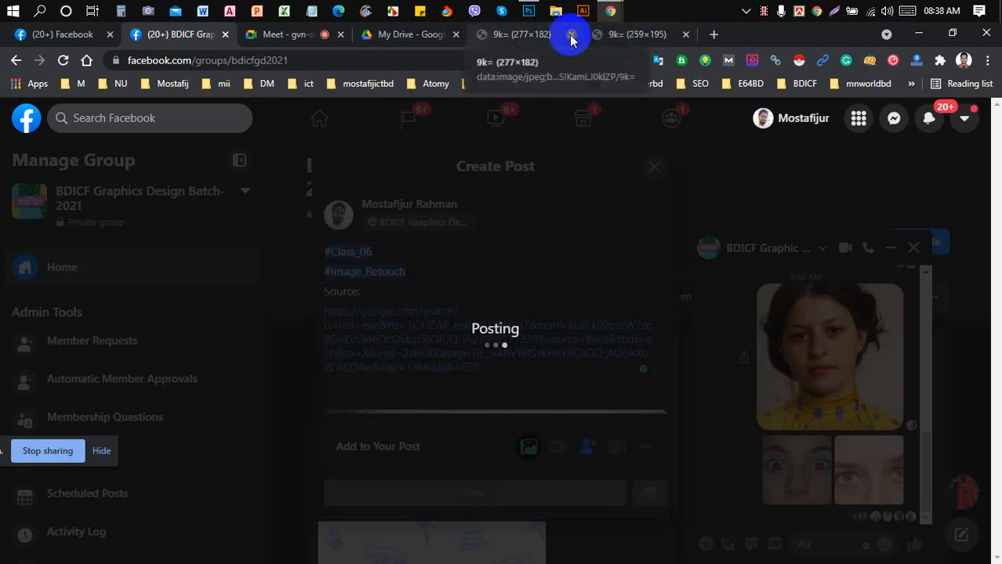
left_click(572, 37)
left_click(572, 37)
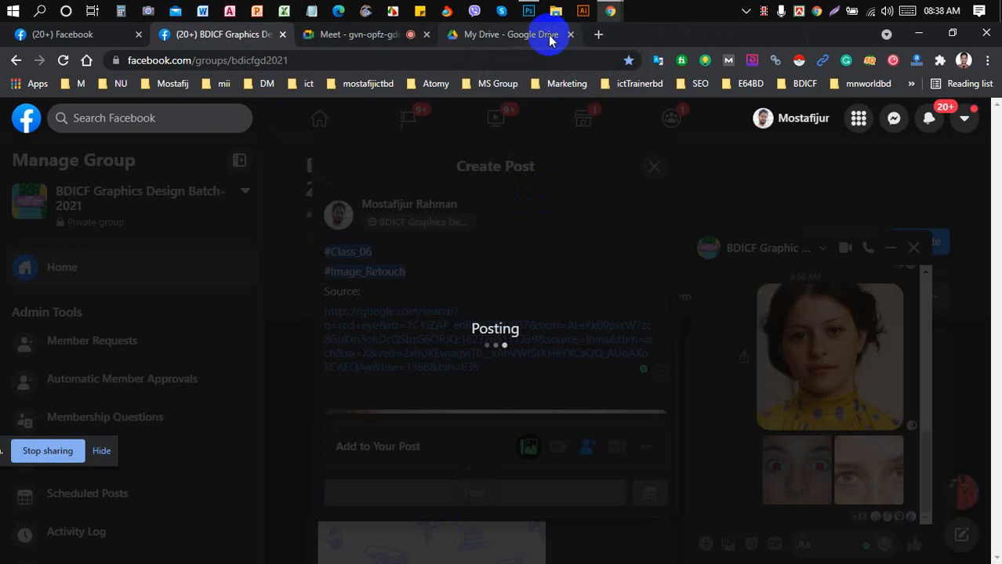
left_click(549, 37)
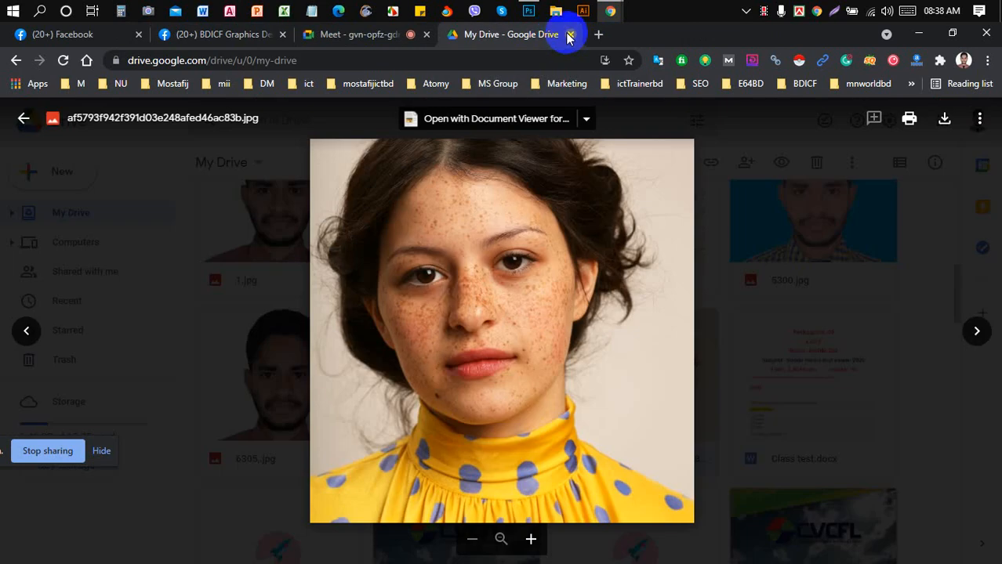
left_click(570, 36)
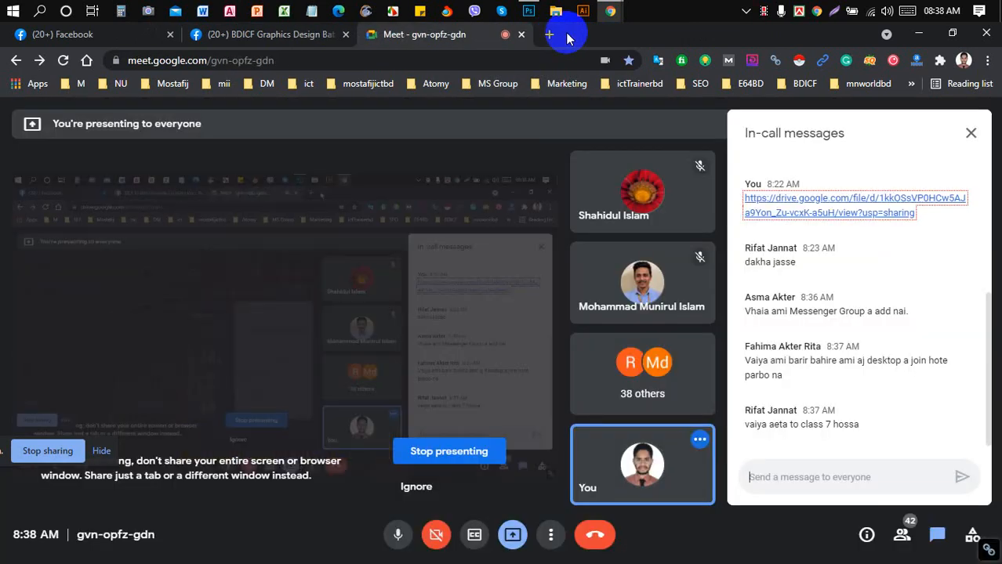
Open the bookmarked (Attendance) Graphic Design form in a new browser tab and return to the meeting.
left_click(548, 35)
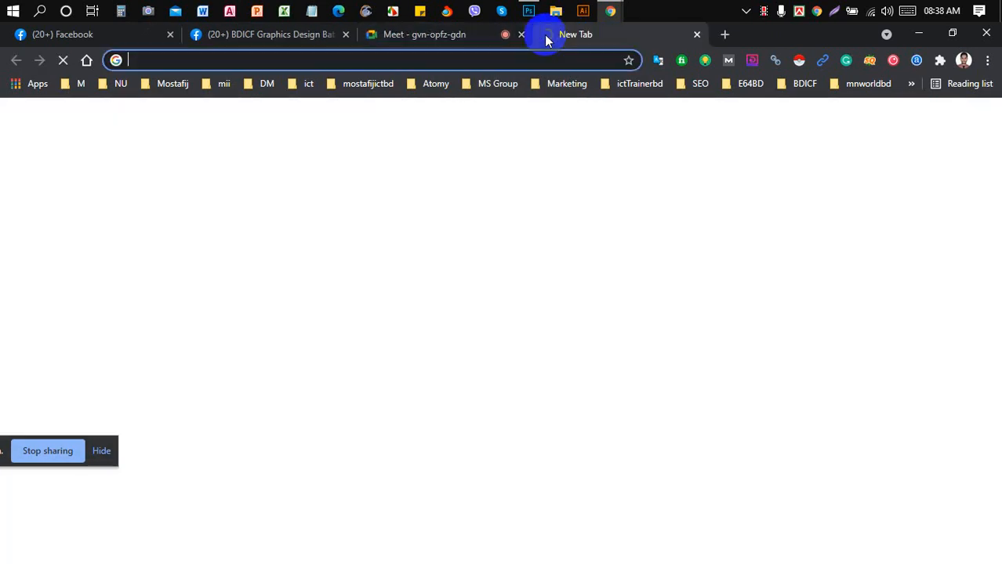
left_click(804, 84)
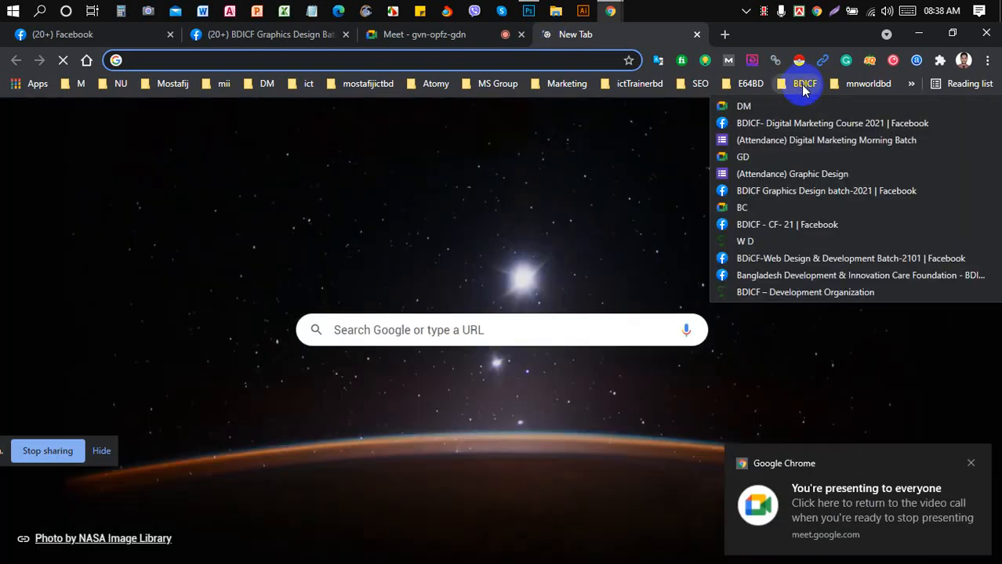
left_click(786, 174)
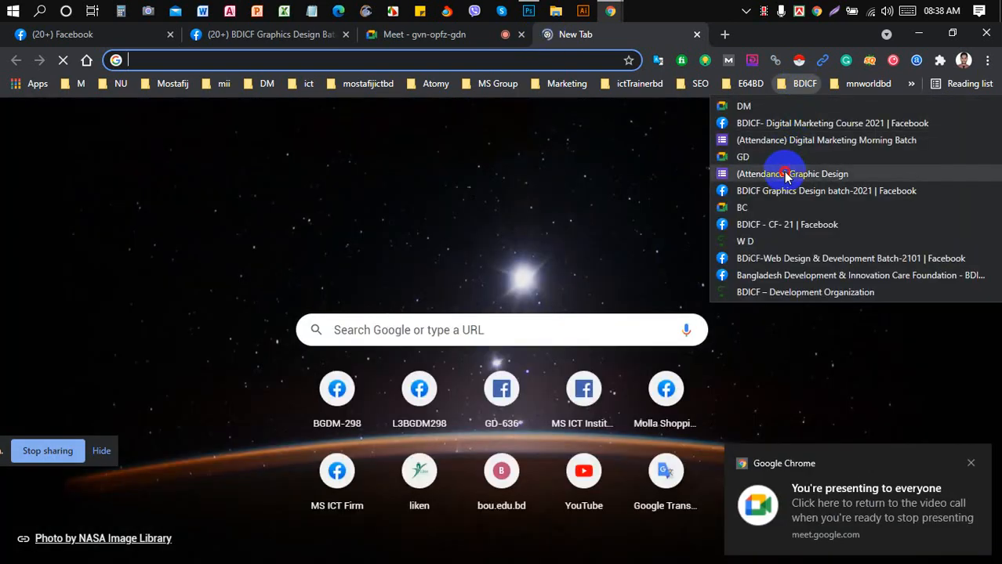
left_click(462, 35)
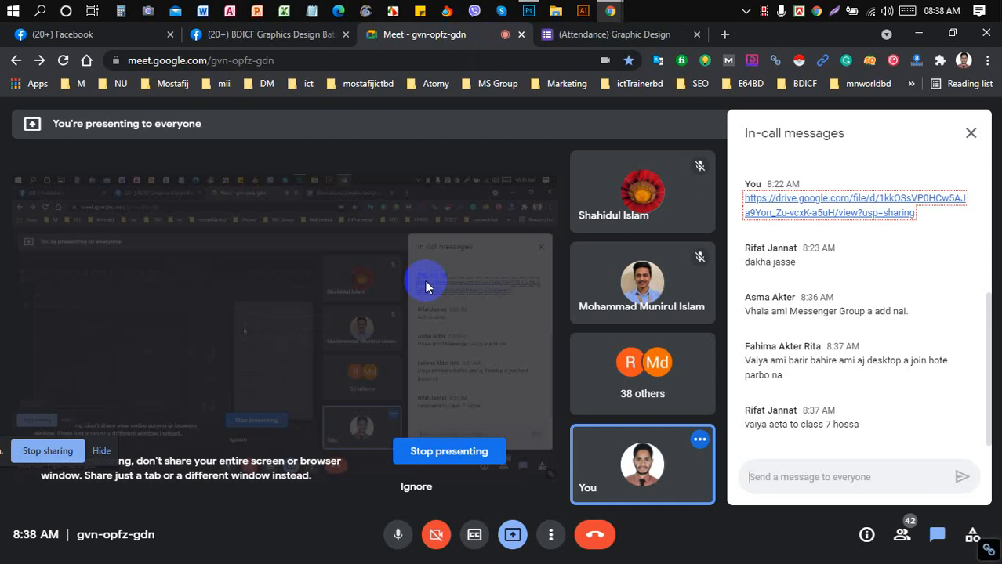
left_click(763, 12)
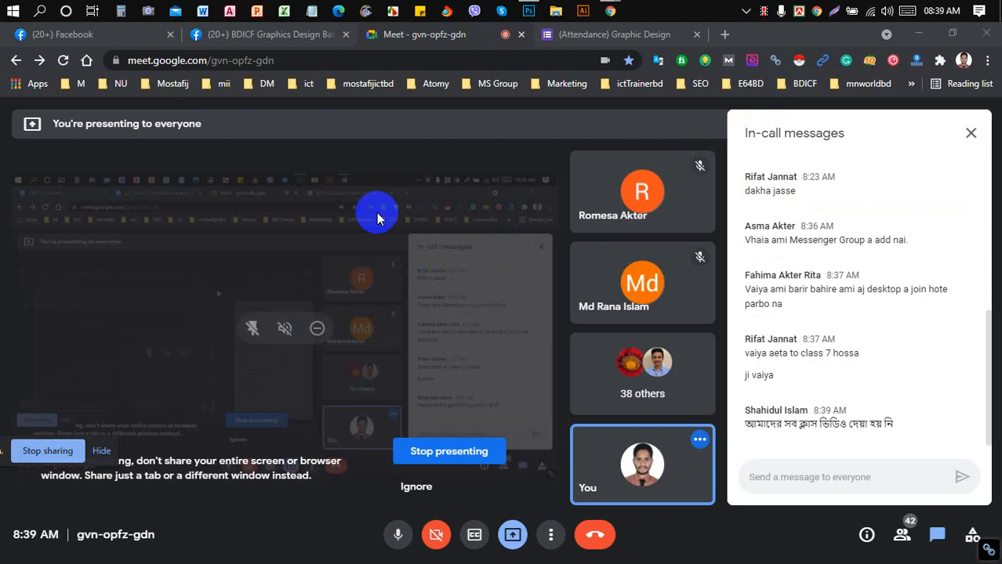
Minimize the chat on the BDICF Graphics Design Batch-2021 Facebook group, check the newest post and open the group's media collection.
left_click(254, 34)
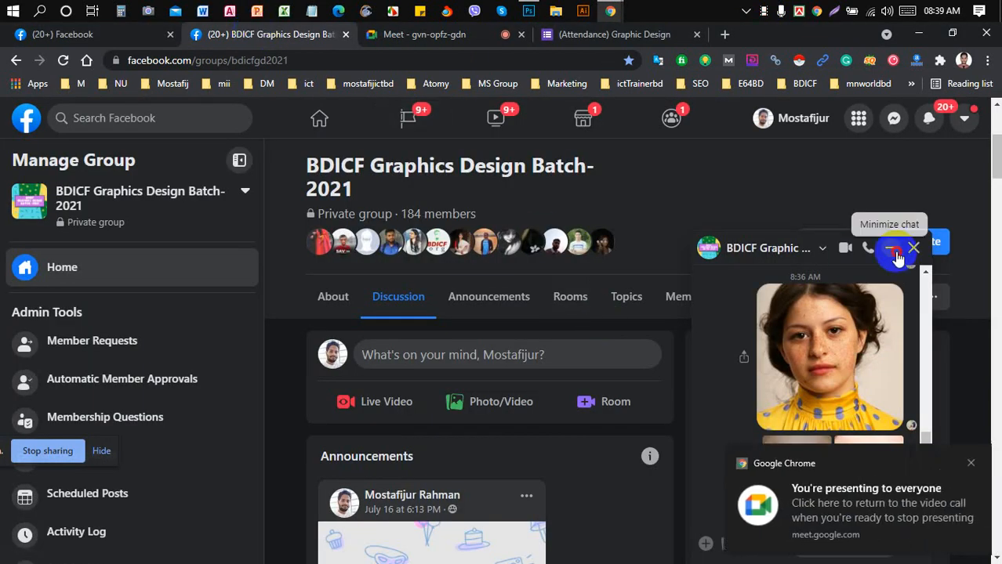
left_click(896, 253)
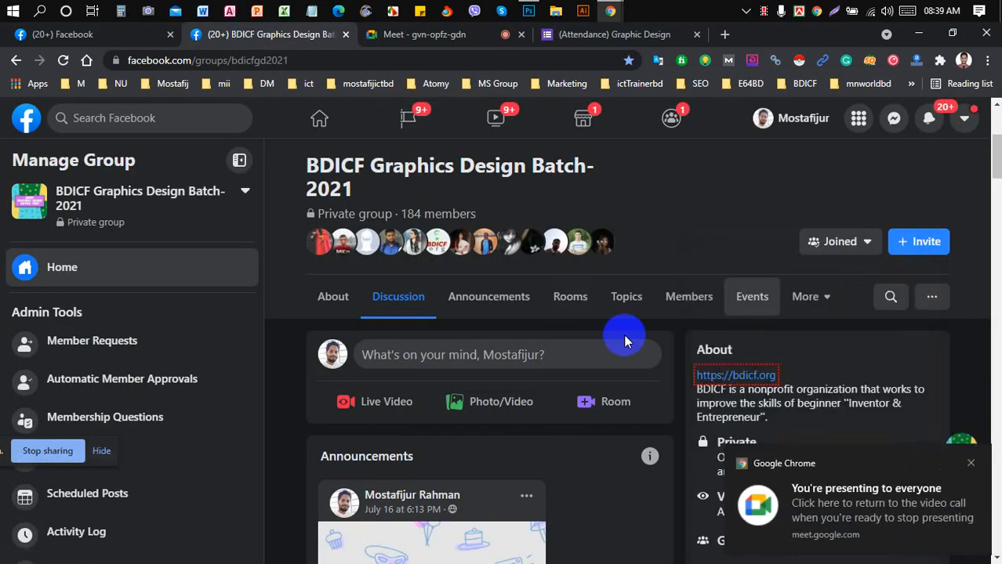
scroll(625, 337, "down", 10)
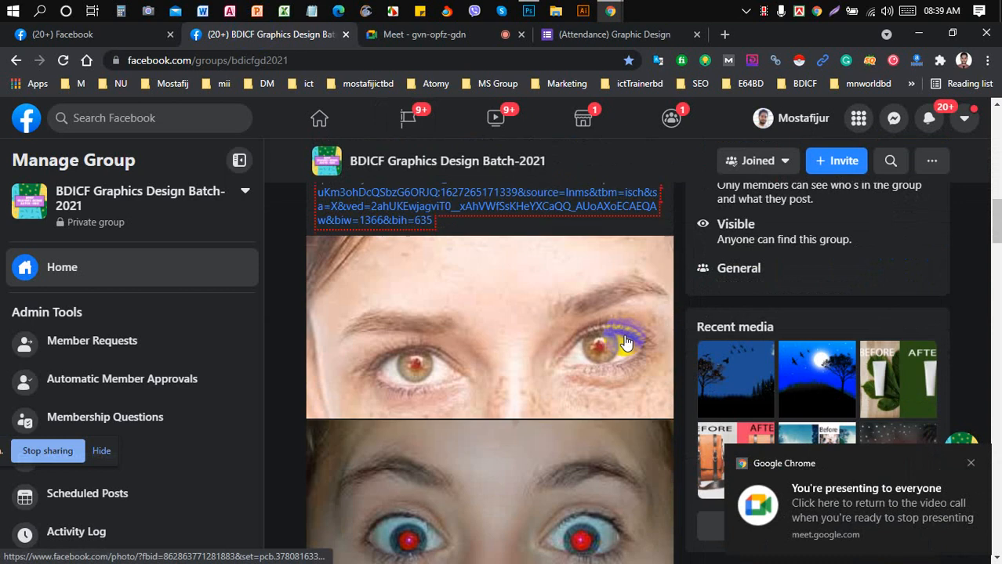
scroll(625, 341, "up", 10)
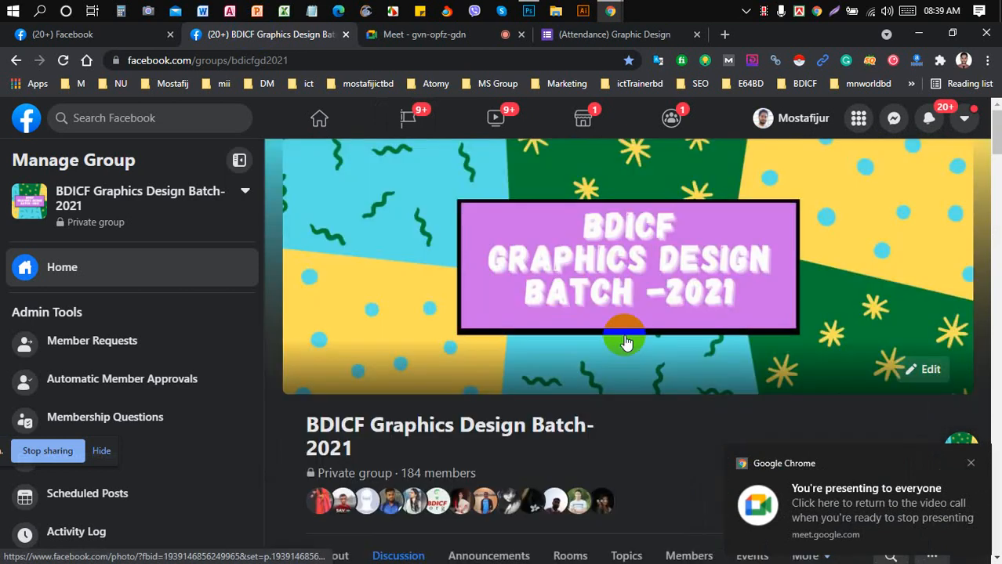
scroll(625, 341, "down", 3)
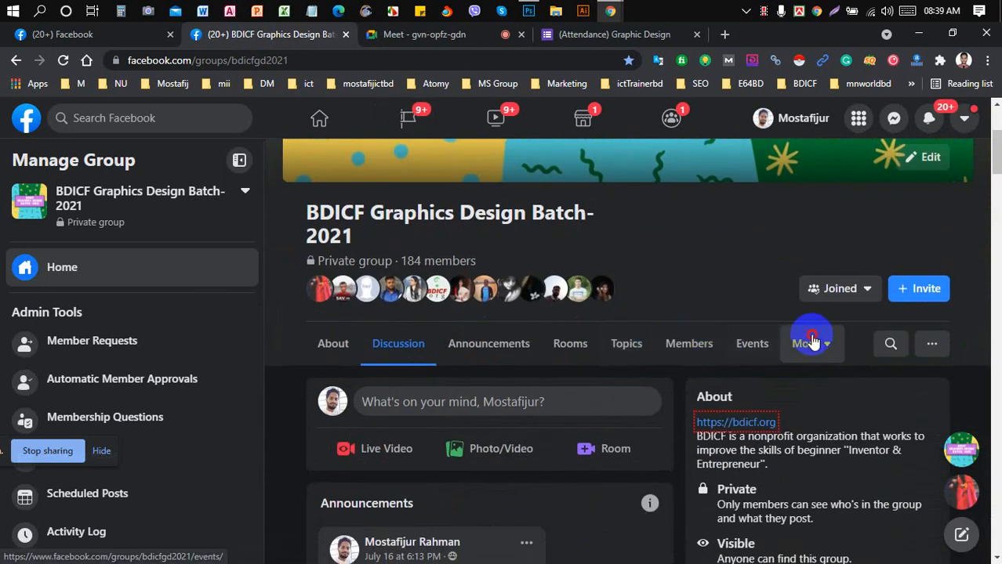
left_click(812, 338)
left_click(796, 379)
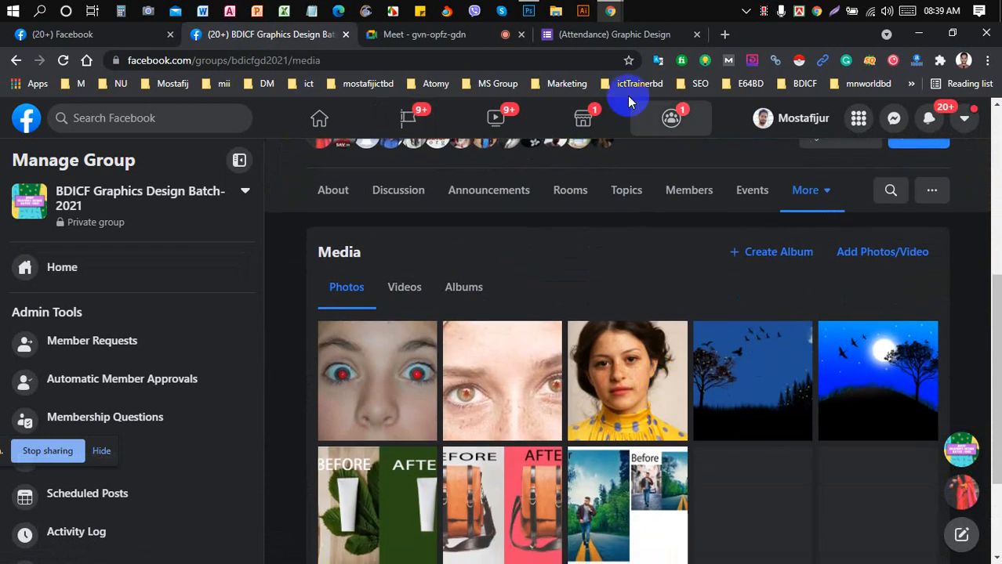
Copy the web address of the (Attendance) Graphic Design form and look over its questions.
left_click(617, 34)
left_click(544, 59)
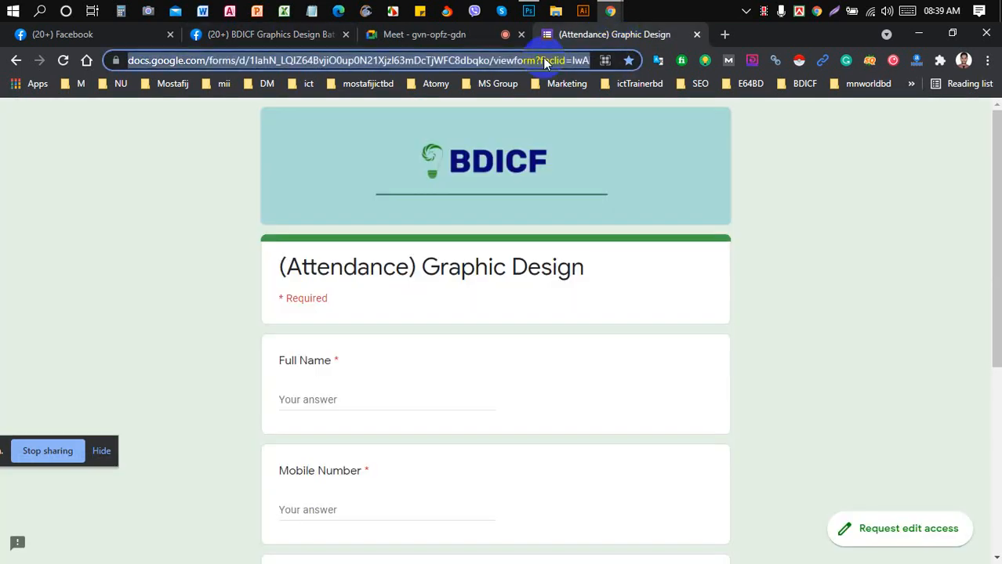
scroll(527, 221, "down", 5)
scroll(527, 221, "up", 5)
scroll(526, 223, "down", 1)
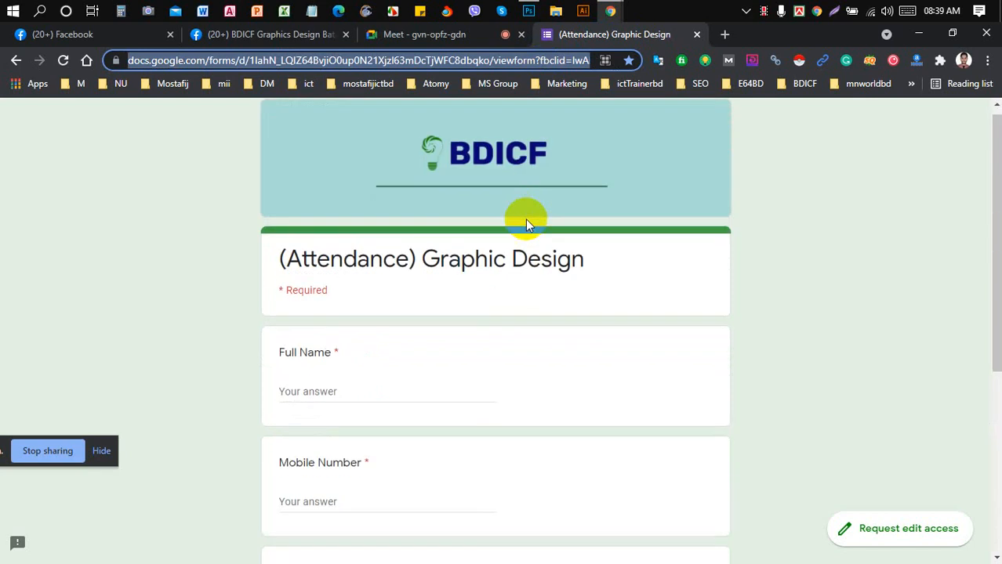
scroll(525, 224, "down", 4)
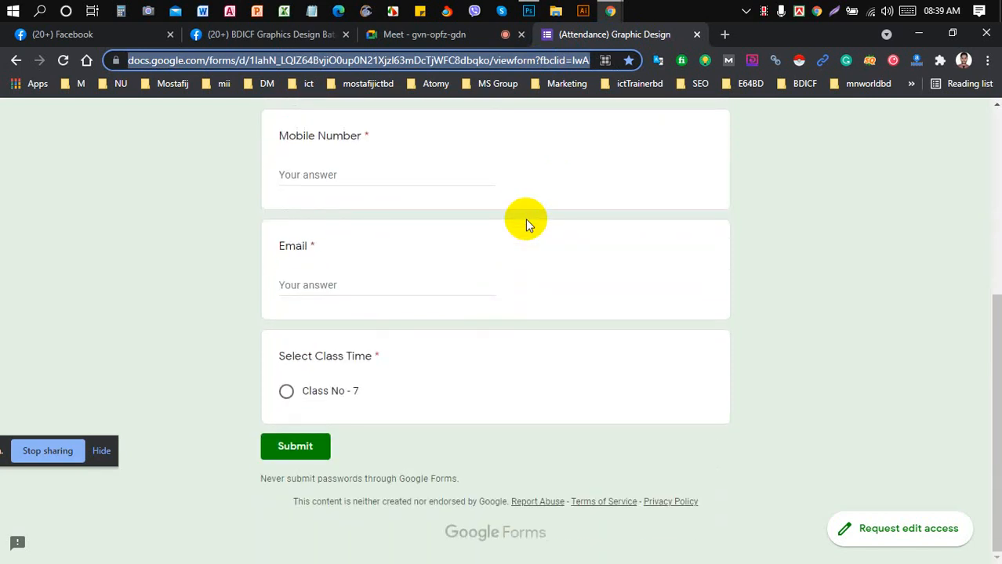
scroll(526, 219, "up", 5)
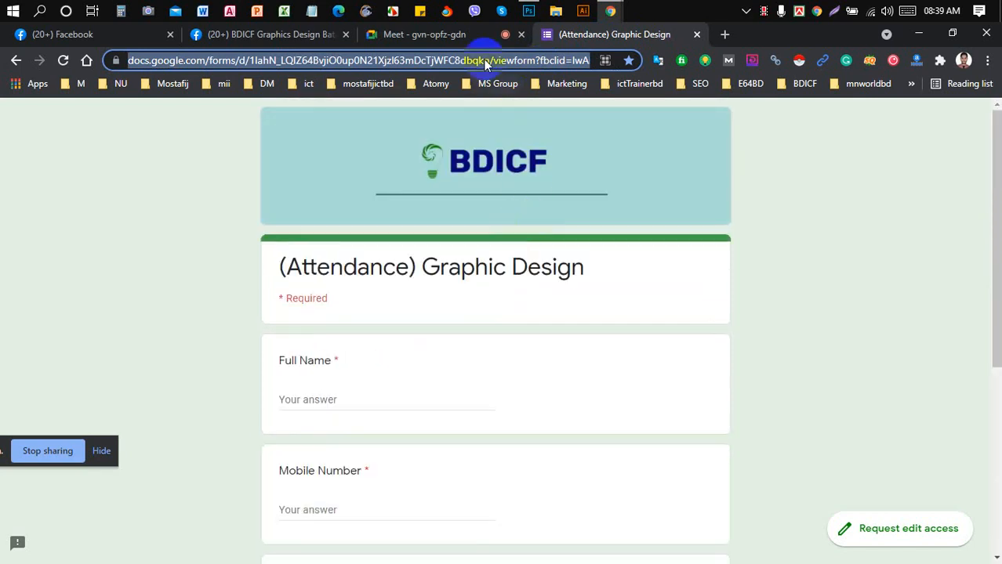
Send the copied attendance form link to everyone in the meeting chat.
left_click(459, 36)
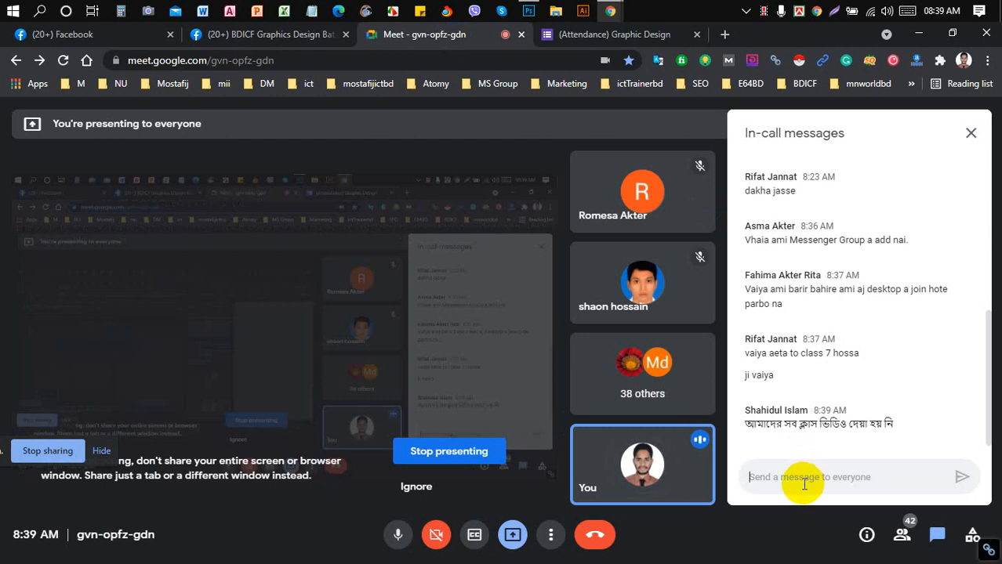
key("ctrl+v")
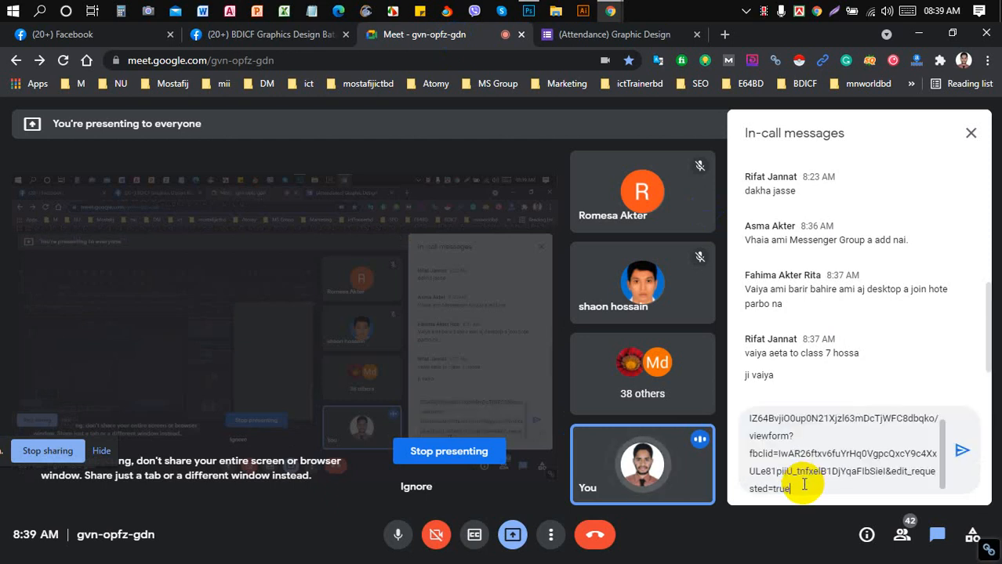
key("Up")
key("Up")
key("Up")
key("Up")
key("Up")
key("Return")
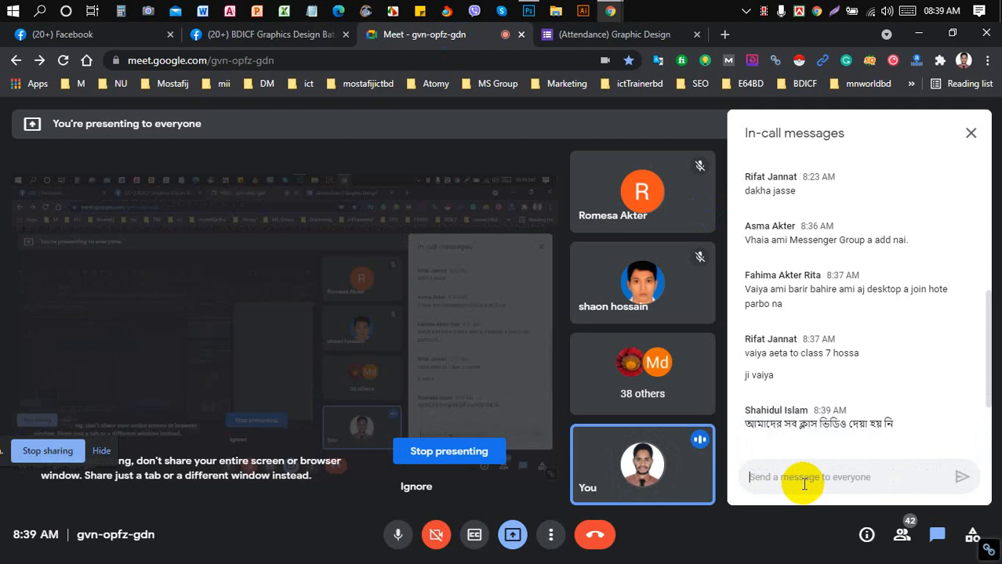
Show the attendance form's mobile number, email and class time questions, then return to the meeting.
left_click(614, 35)
scroll(519, 298, "down", 4)
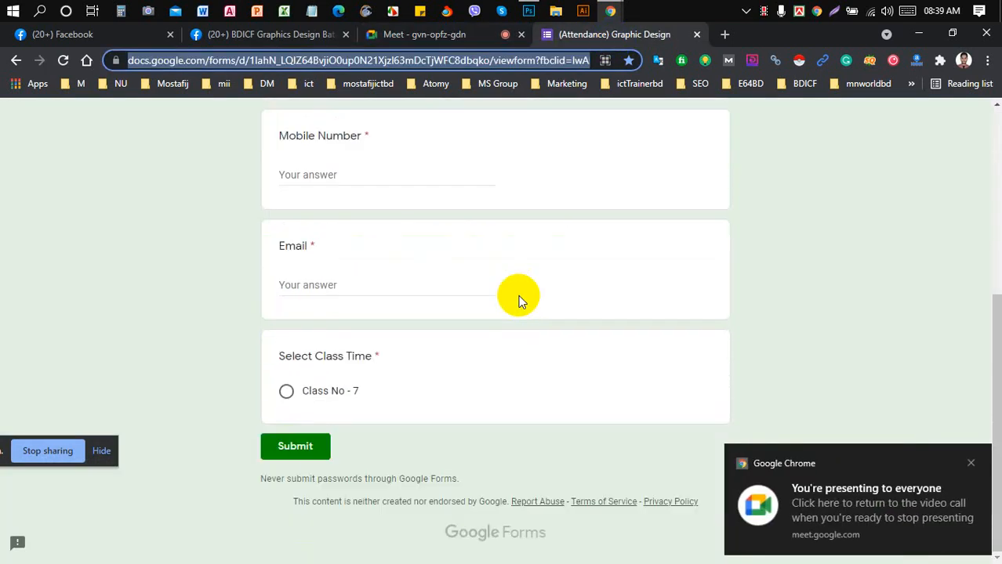
left_click(508, 60)
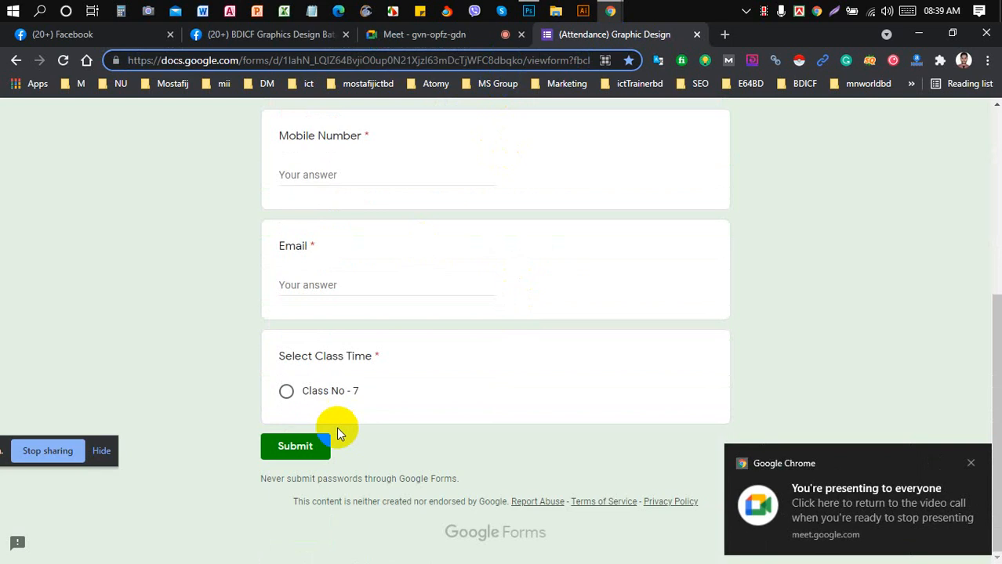
left_click(432, 41)
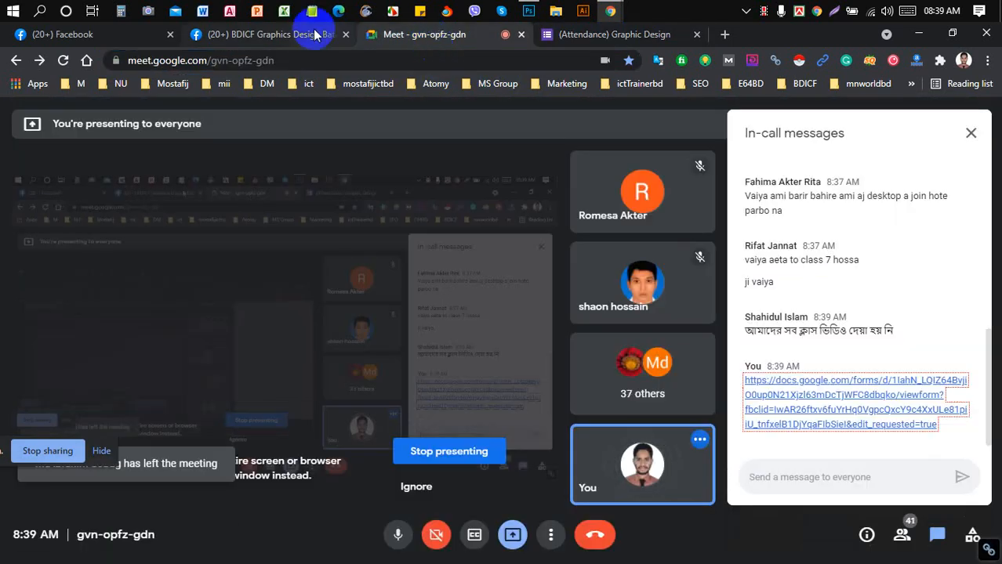
Look through the photos in the Facebook group's media collection and dismiss the presenting notification.
left_click(314, 34)
scroll(474, 375, "down", 2)
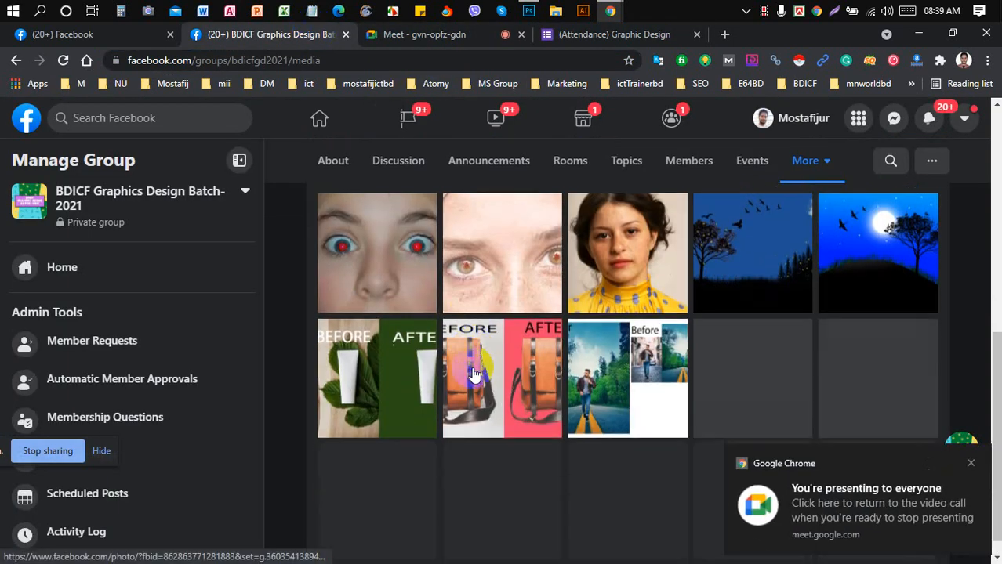
scroll(705, 324, "up", 1)
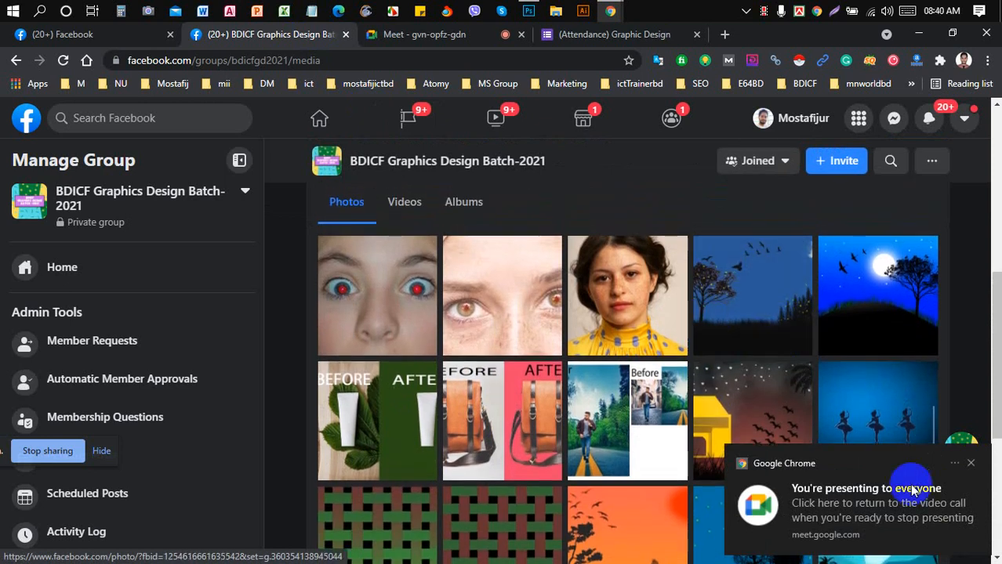
left_click(973, 464)
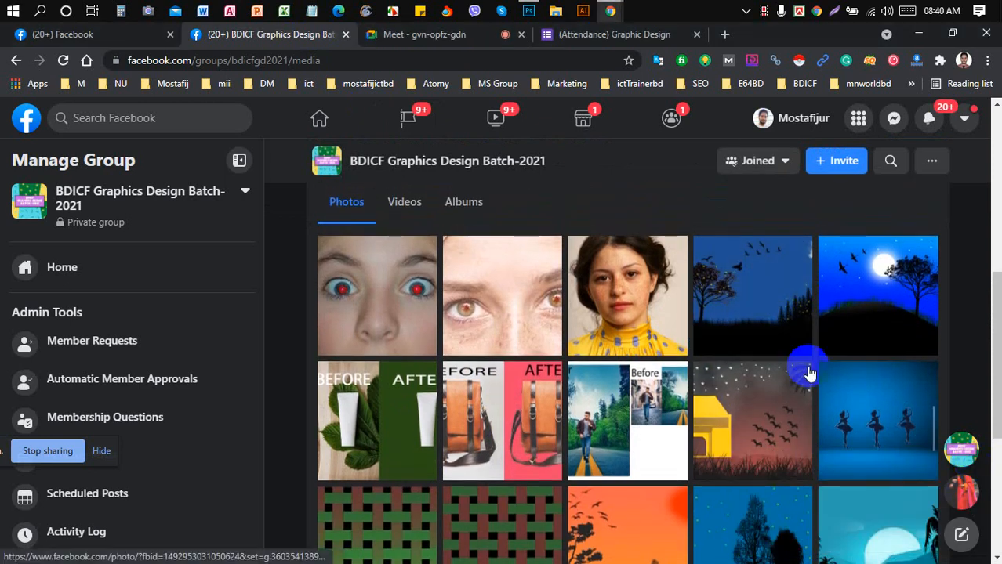
scroll(757, 308, "down", 3)
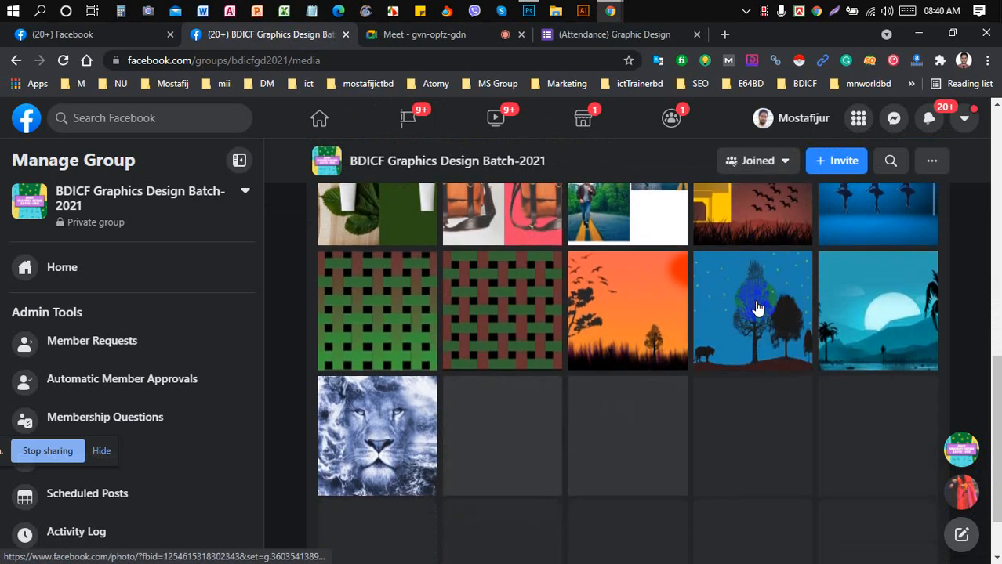
scroll(757, 308, "up", 2)
scroll(757, 309, "up", 2)
scroll(755, 308, "down", 4)
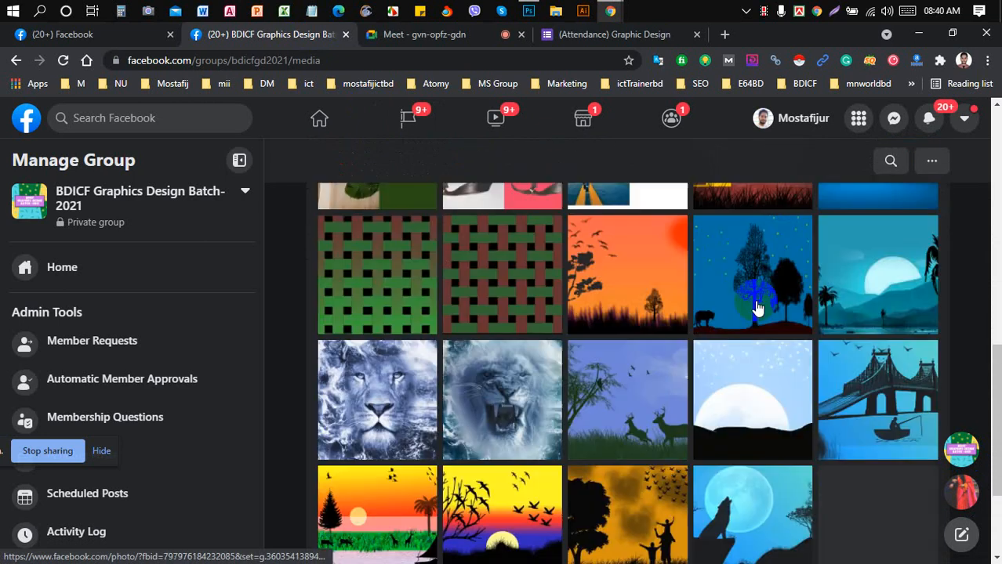
scroll(695, 306, "up", 6)
scroll(593, 340, "down", 1)
scroll(494, 398, "down", 1)
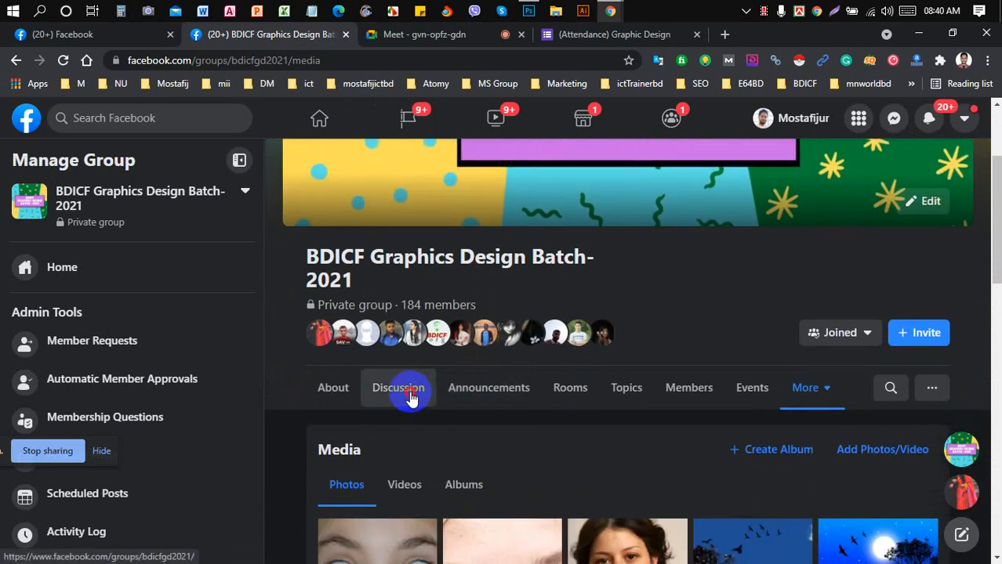
Open the group's discussion and look through the announcements, the Class_06 Image_Retouch post and the Class No - 4 video post.
left_click(411, 392)
scroll(409, 397, "down", 10)
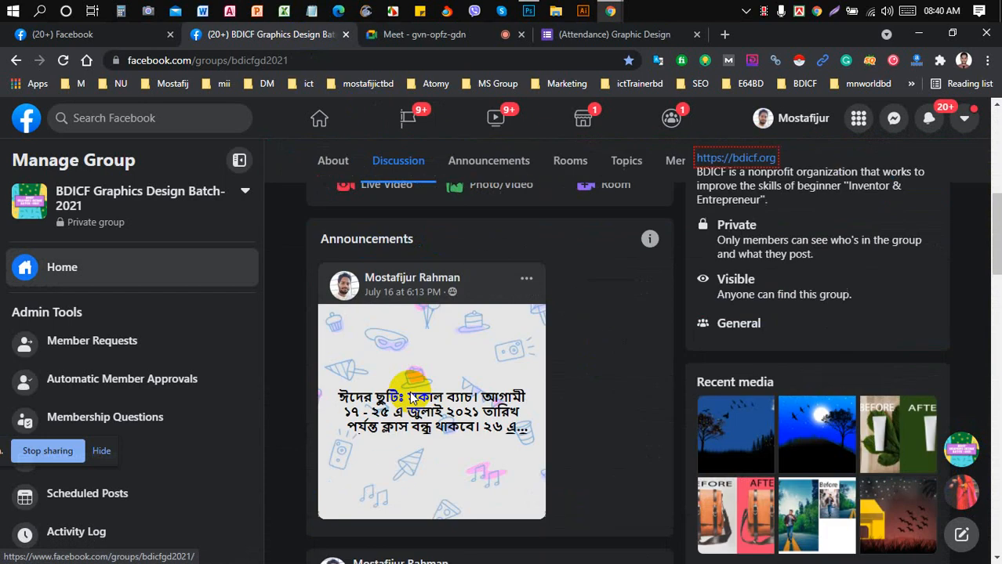
scroll(409, 393, "down", 10)
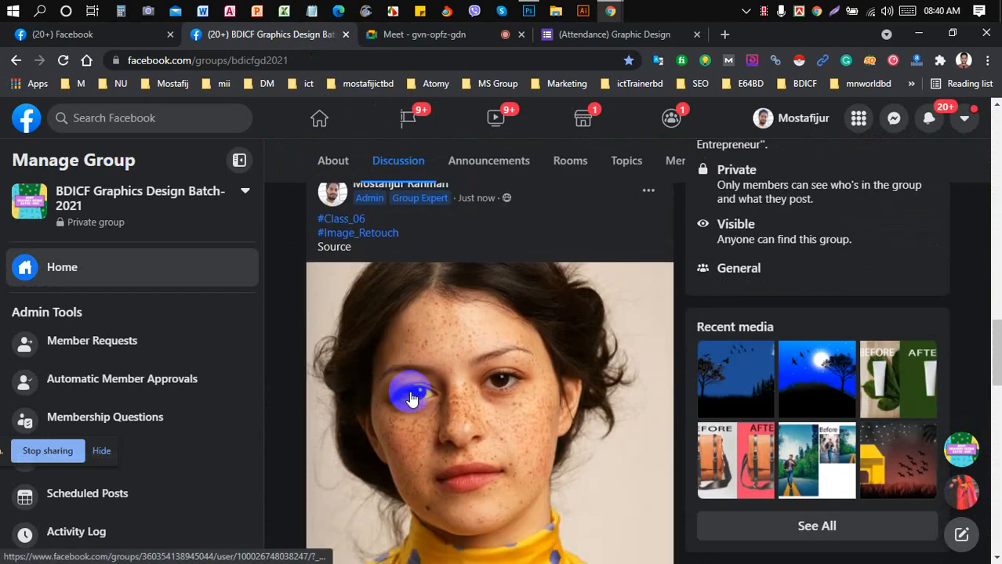
scroll(412, 398, "down", 3)
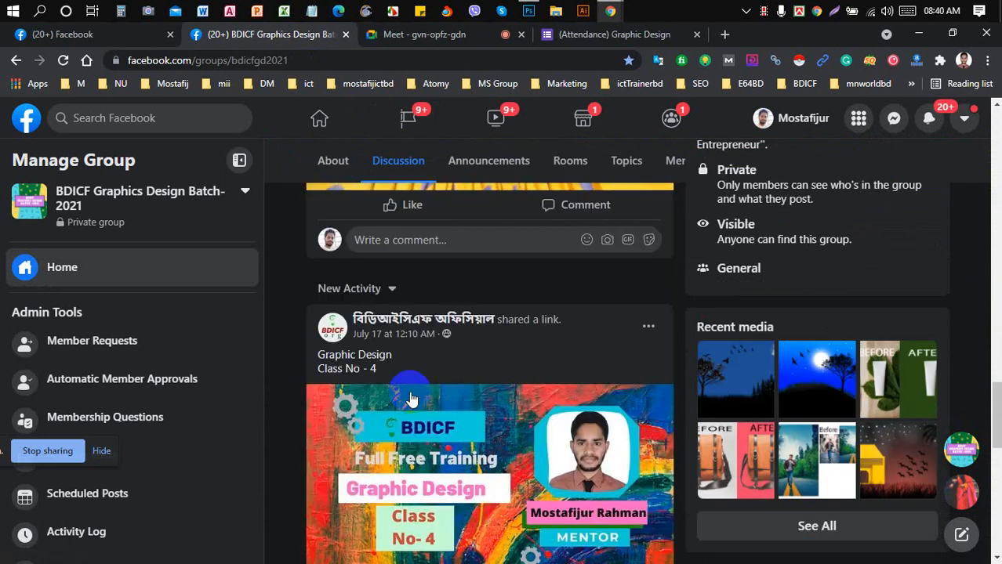
Return to the meeting and admit the participant who is waiting to join the call.
left_click(476, 37)
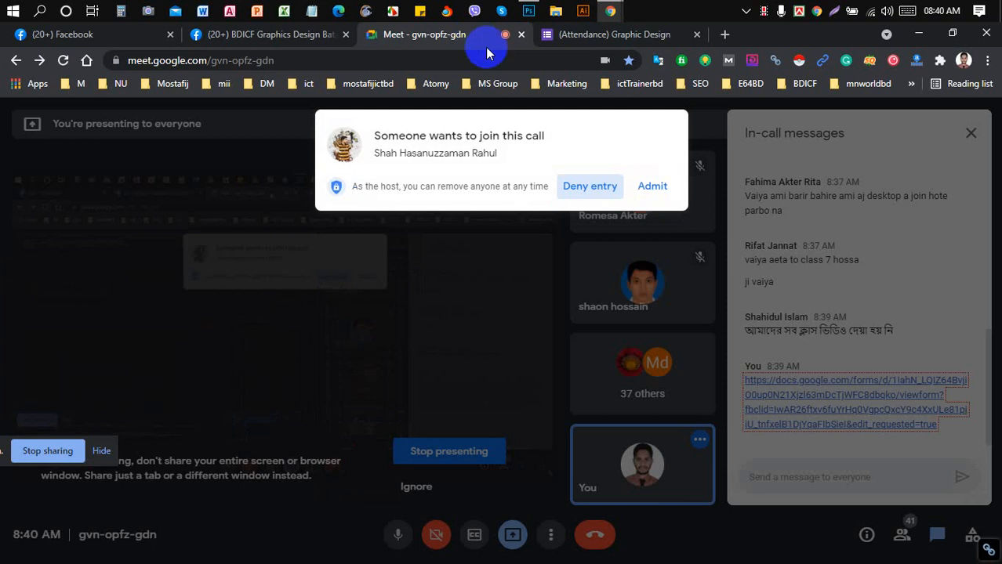
left_click(653, 187)
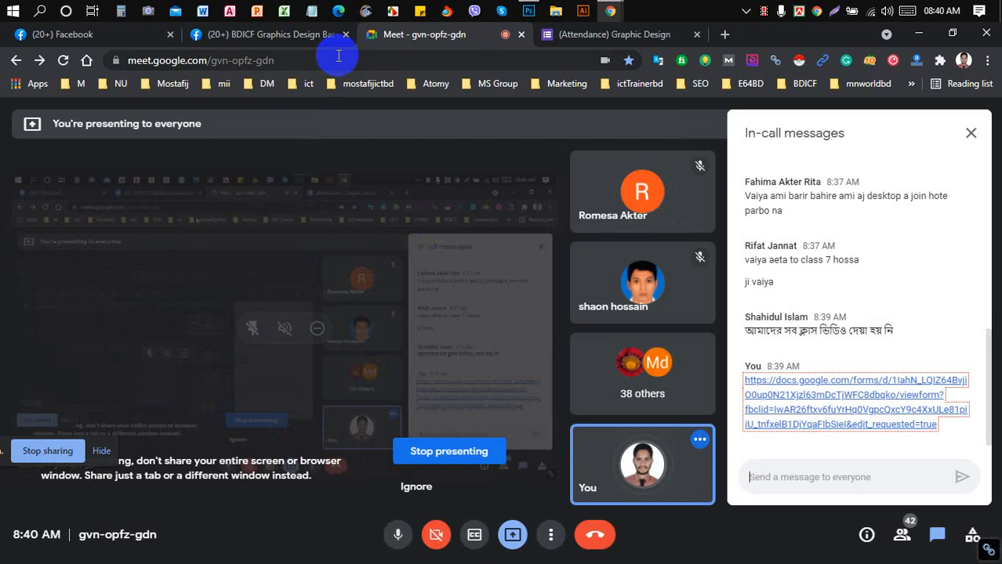
Examine the Class No - 4 video post, its comments and the members' questions in the Facebook group feed.
left_click(314, 44)
scroll(414, 269, "down", 1)
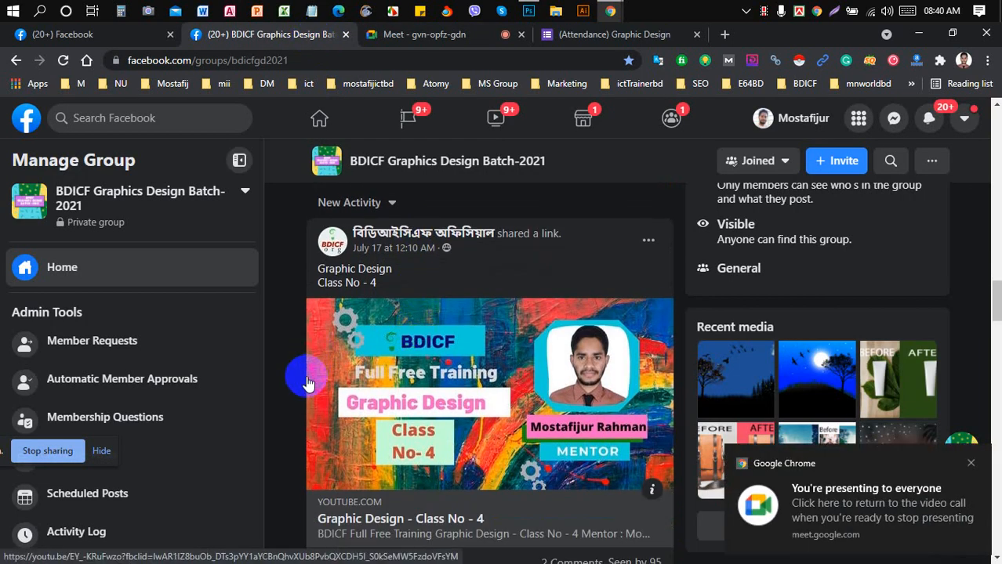
scroll(307, 384, "down", 1)
scroll(306, 385, "down", 4)
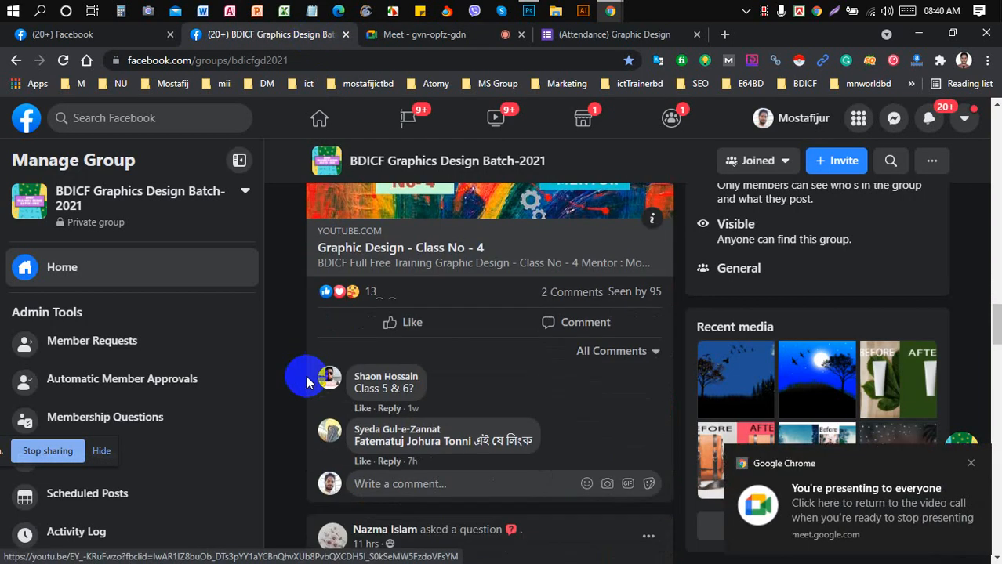
scroll(297, 388, "down", 2)
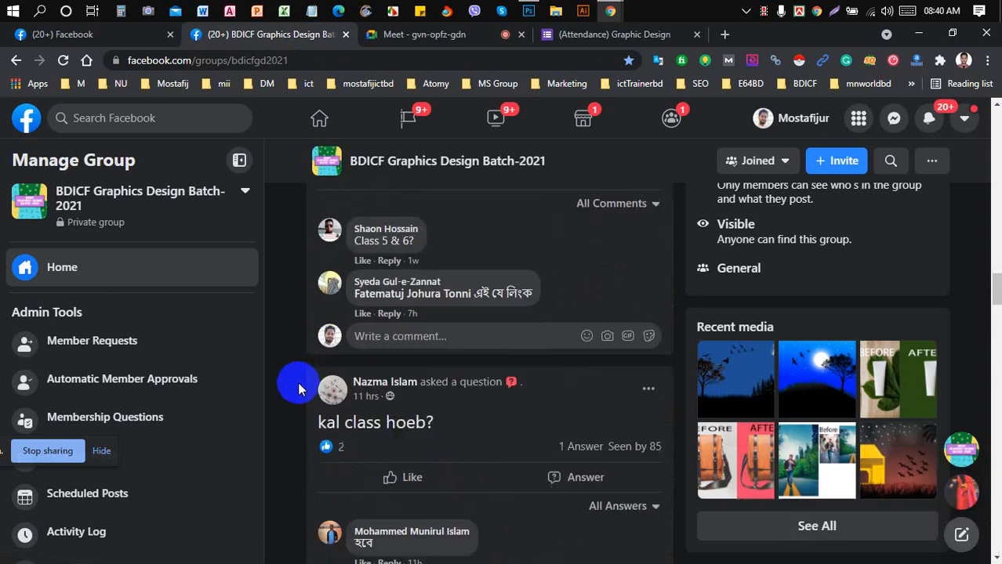
Examine the class question and the moderator's #class_06 #landscape_design post with its night landscape image in the group feed.
scroll(298, 388, "down", 2)
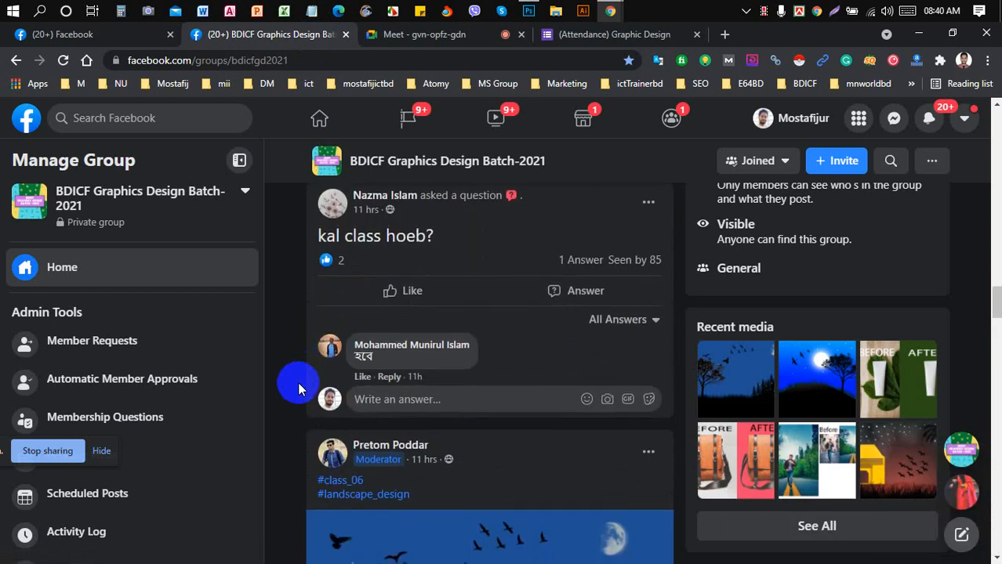
scroll(298, 388, "down", 4)
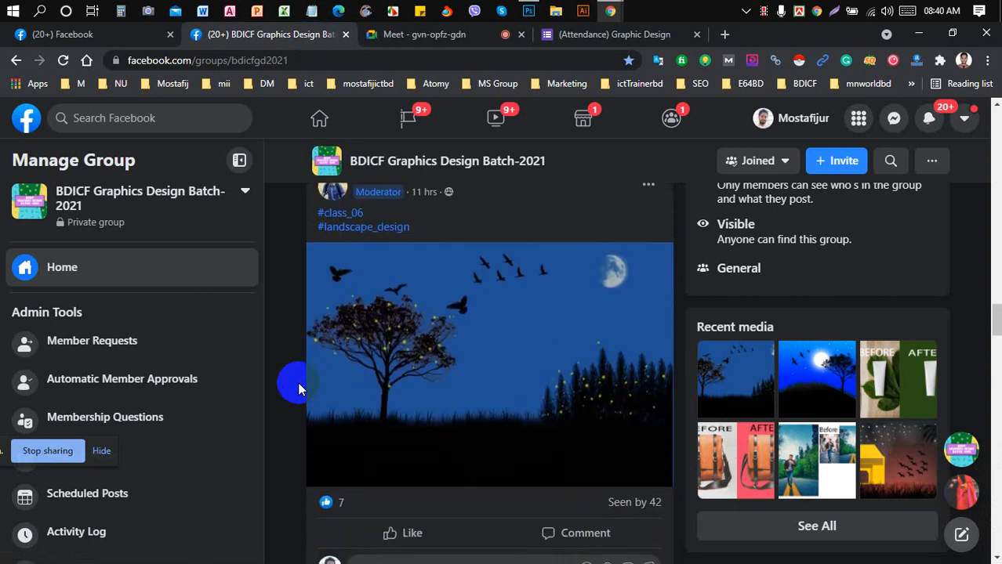
scroll(297, 382, "up", 1)
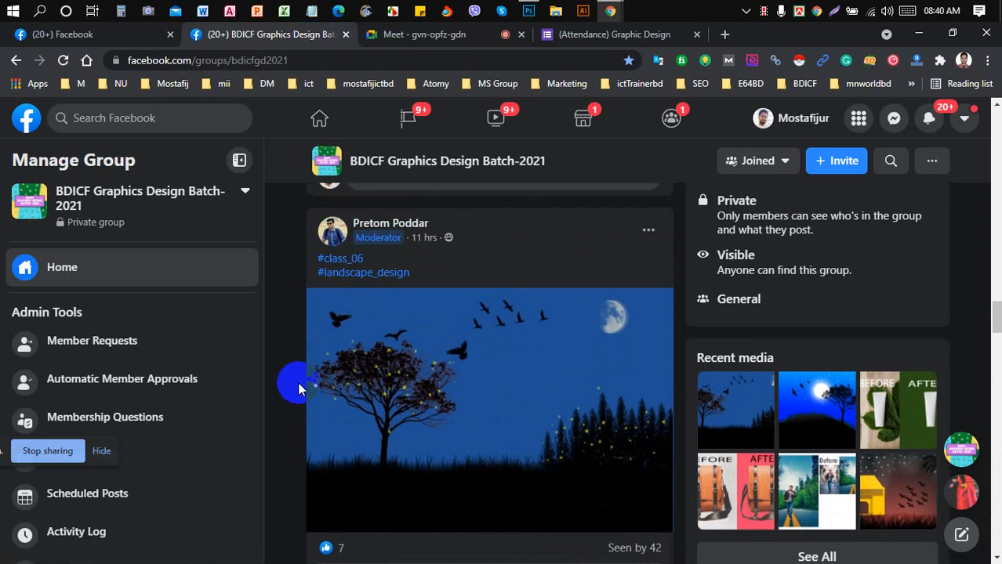
scroll(297, 382, "down", 1)
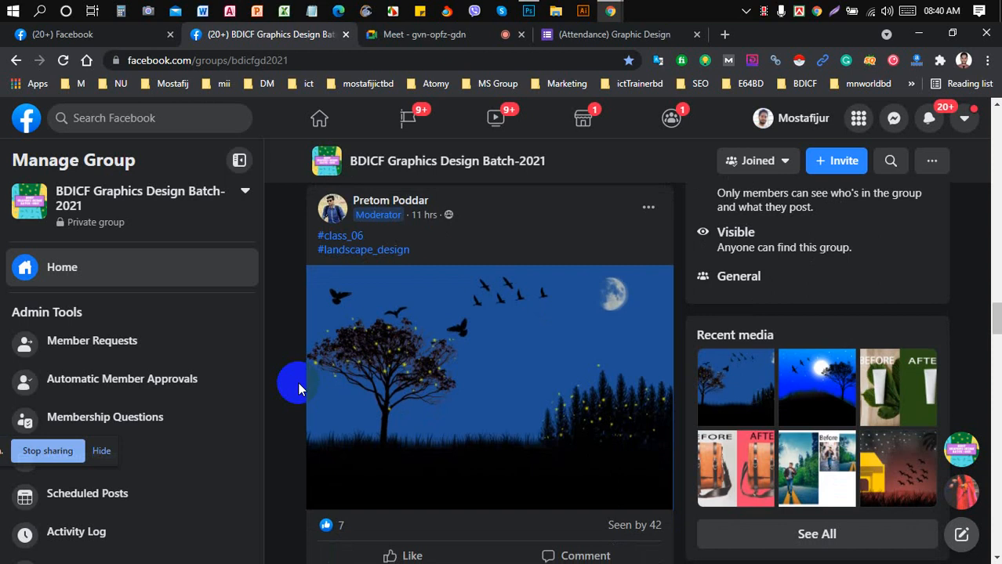
scroll(297, 382, "down", 10)
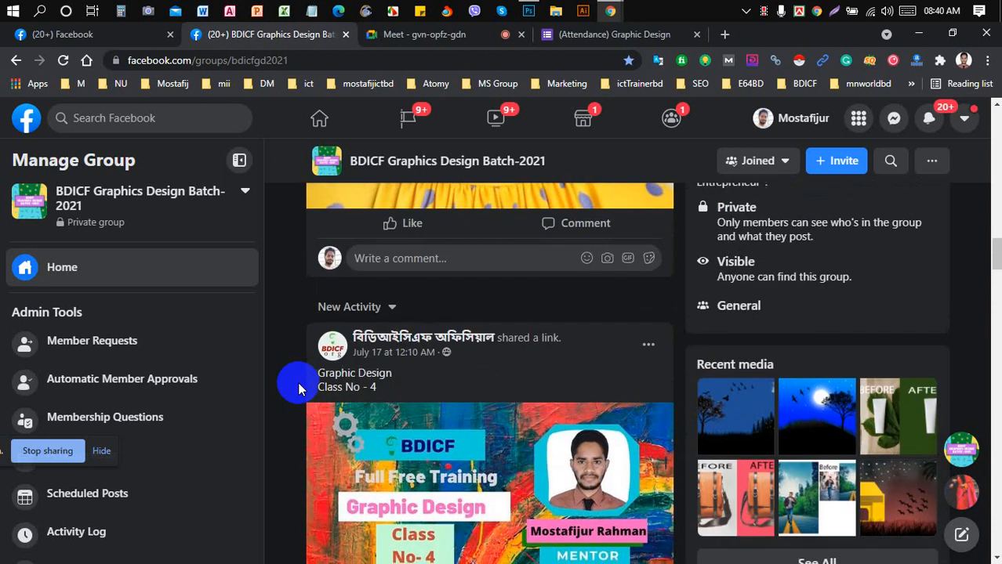
scroll(298, 382, "down", 1)
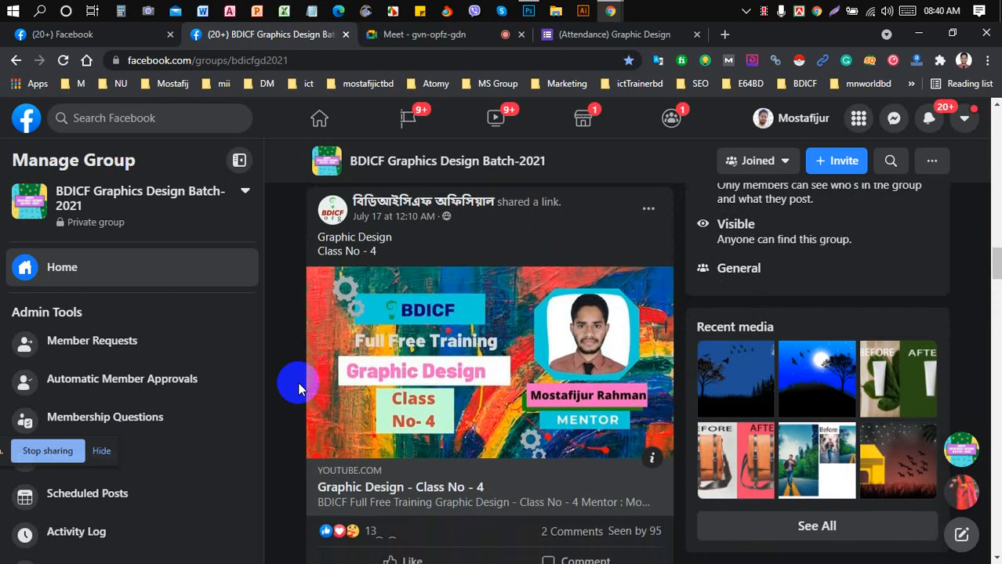
scroll(297, 382, "down", 9)
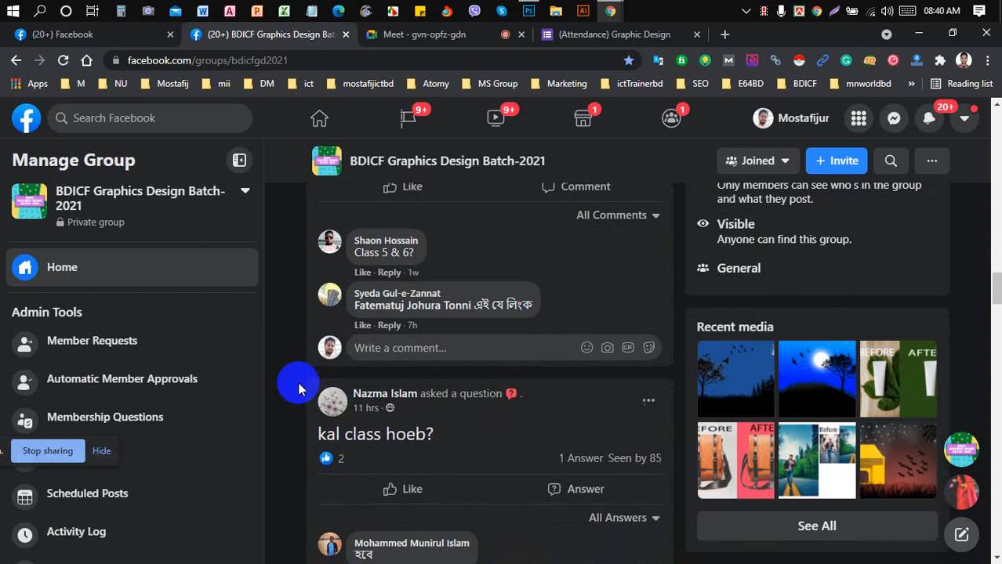
scroll(297, 381, "down", 2)
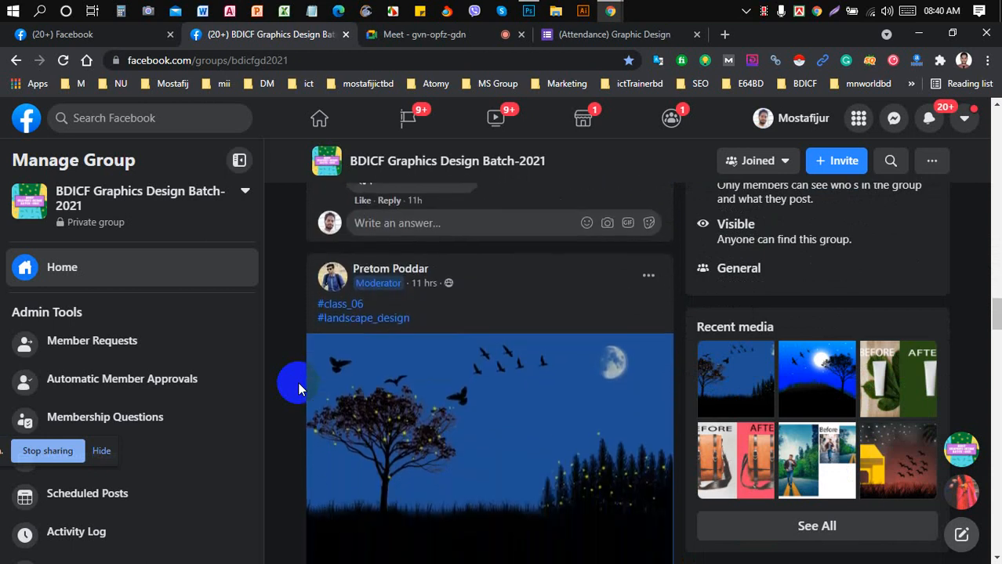
scroll(297, 382, "down", 1)
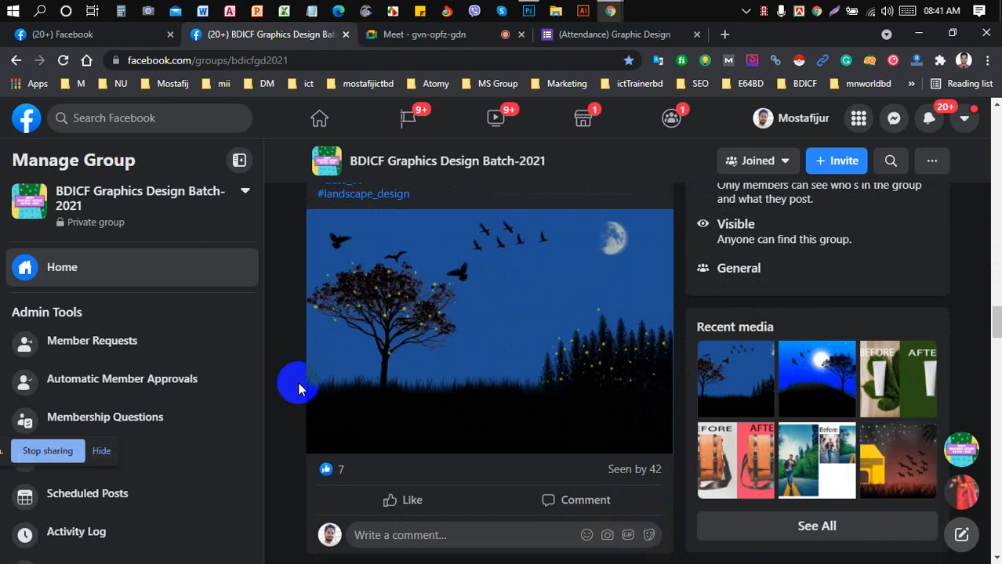
scroll(299, 386, "up", 1)
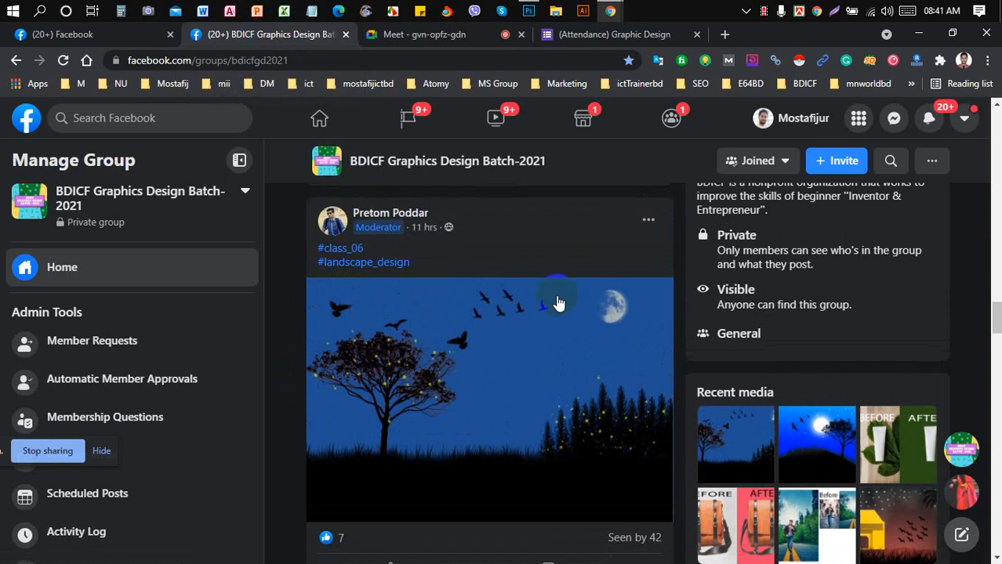
Open the group's media collection and look through the students' landscape, before-and-after and woven pattern images.
scroll(556, 299, "up", 15)
scroll(556, 299, "down", 3)
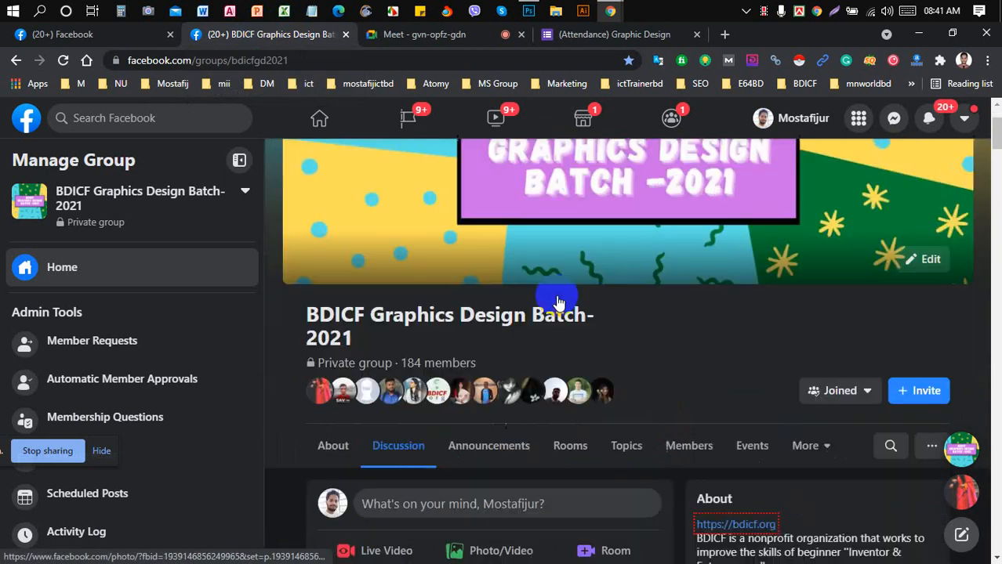
left_click(819, 295)
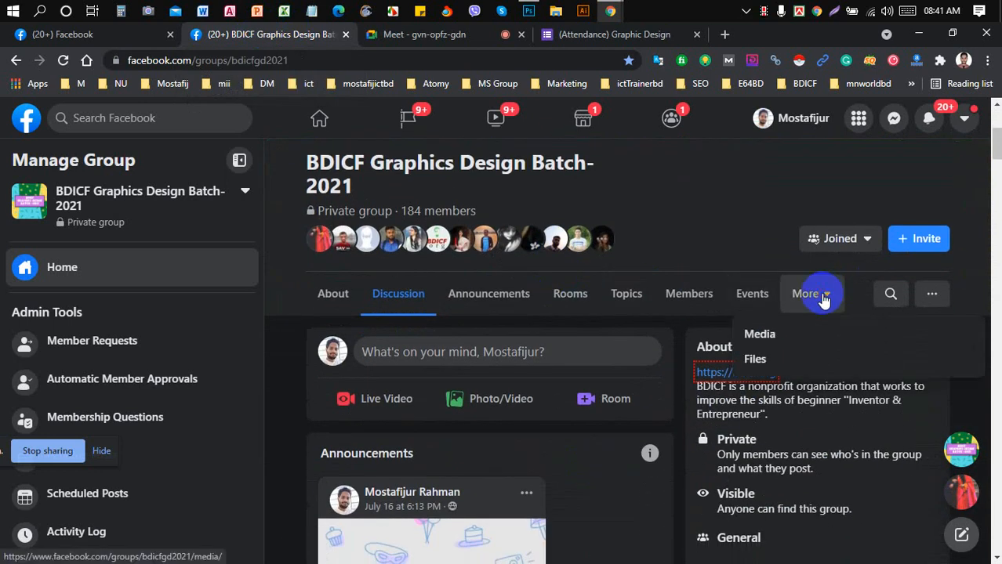
left_click(760, 334)
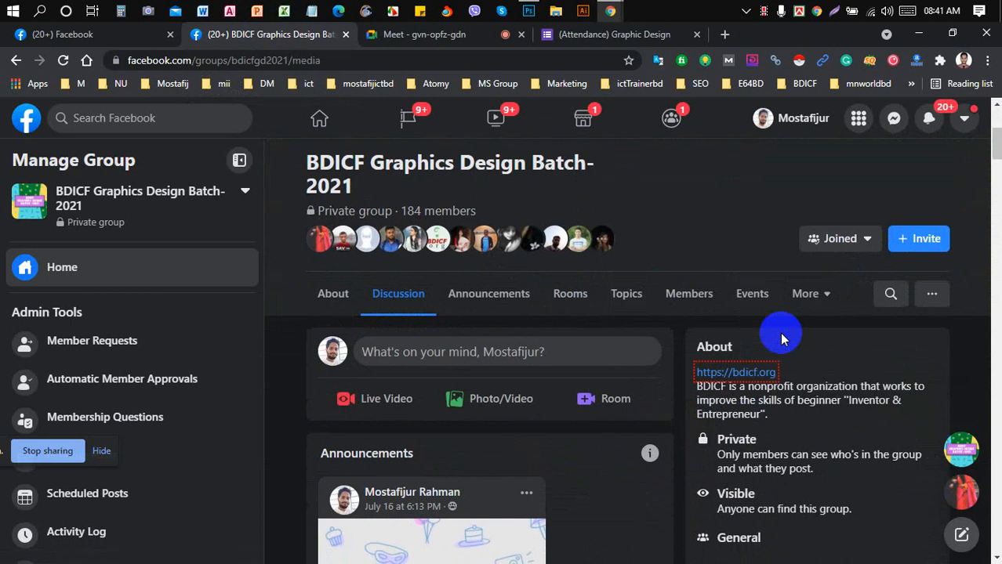
scroll(633, 376, "down", 8)
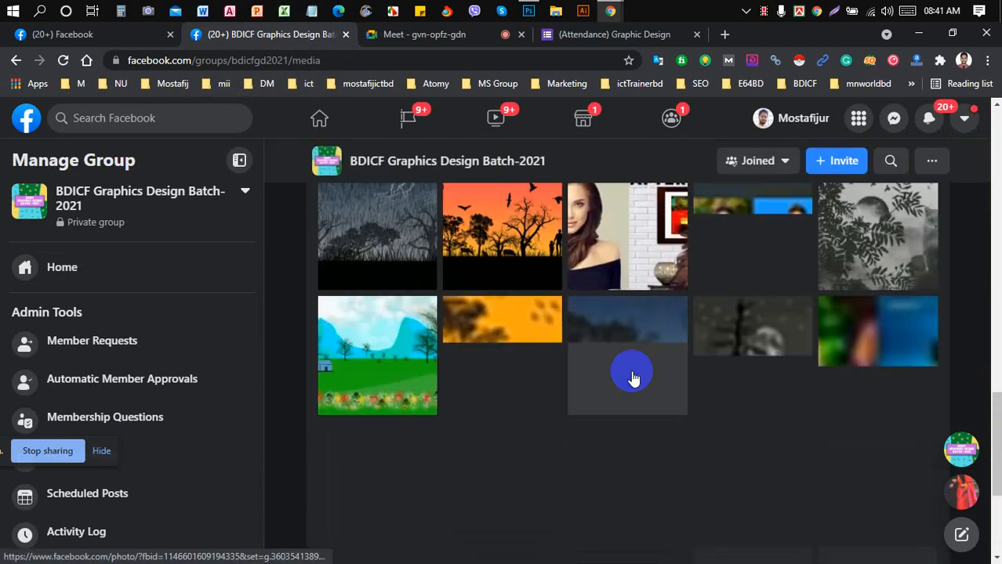
scroll(634, 380, "down", 4)
scroll(634, 378, "down", 4)
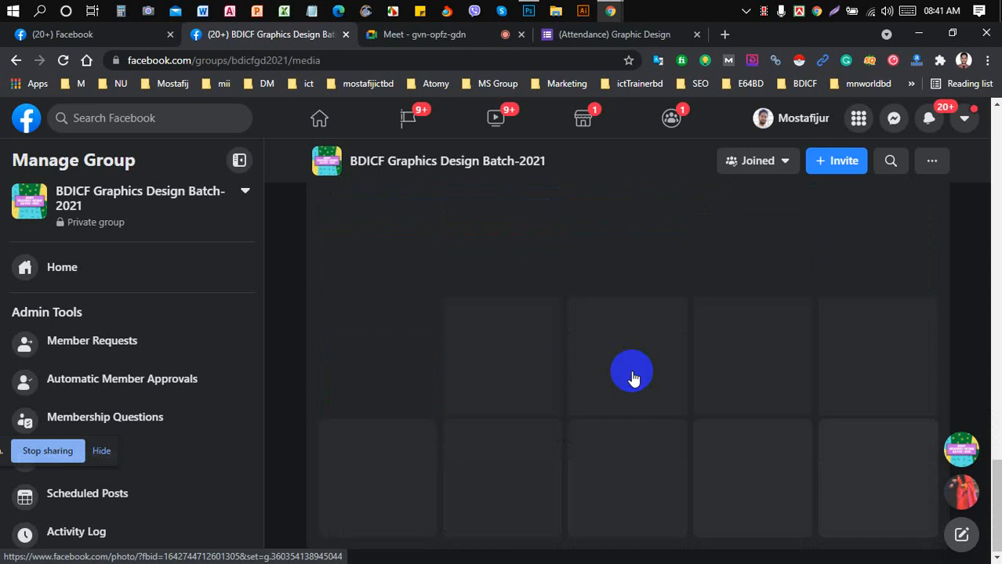
scroll(633, 377, "down", 1)
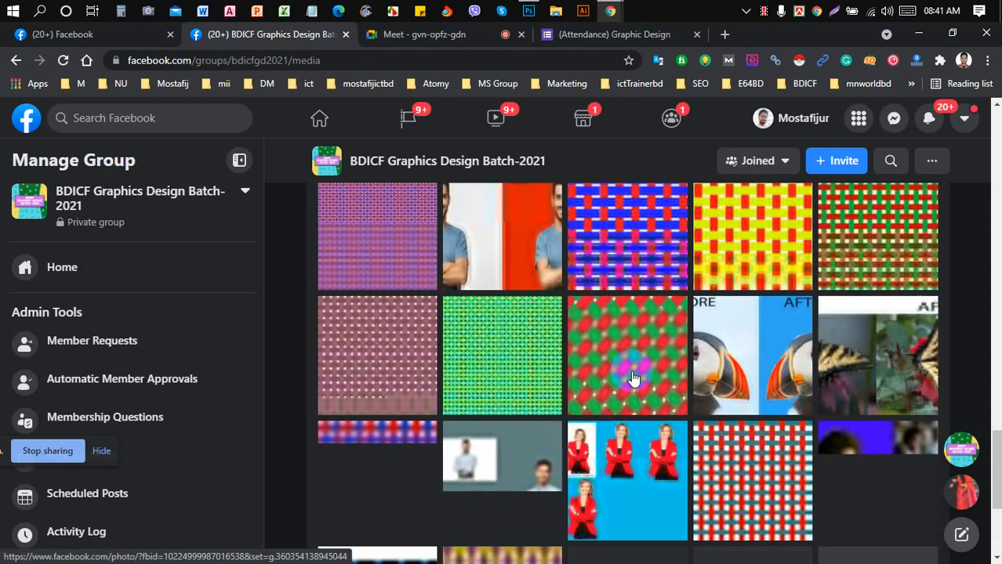
scroll(633, 377, "down", 3)
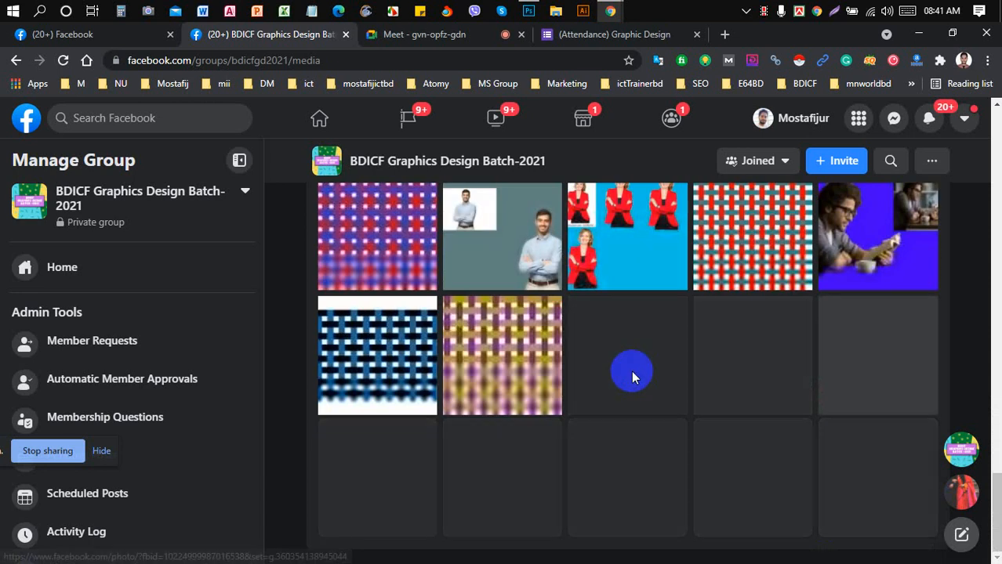
scroll(633, 377, "down", 2)
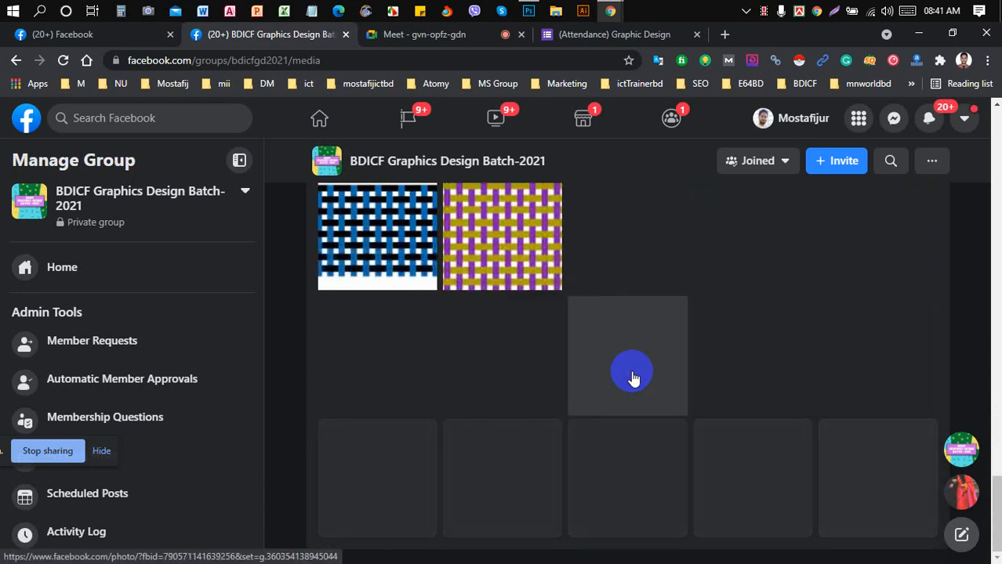
Look through the students' business banner and Facebook cover designs further down the group's media collection.
scroll(633, 379, "down", 3)
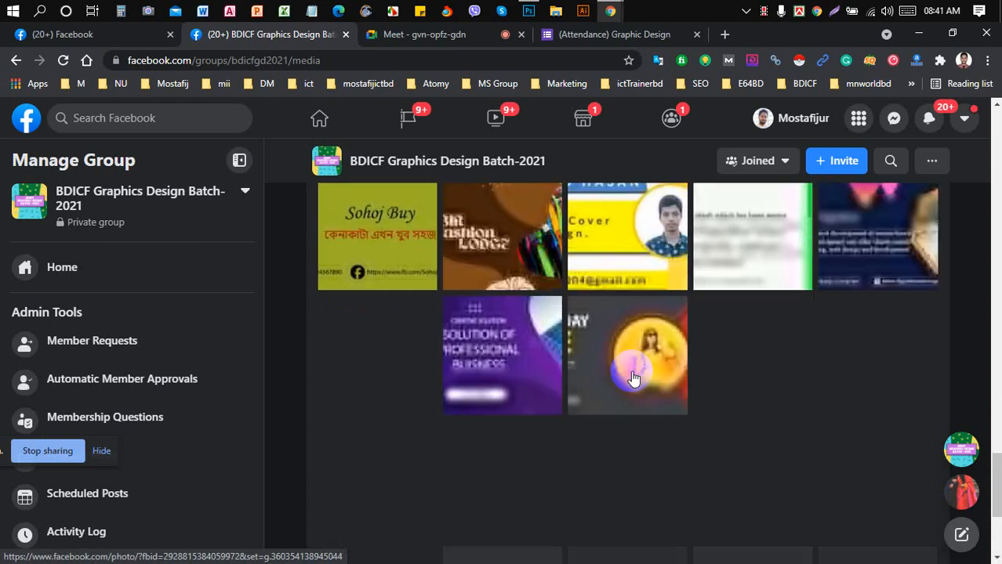
scroll(633, 378, "down", 3)
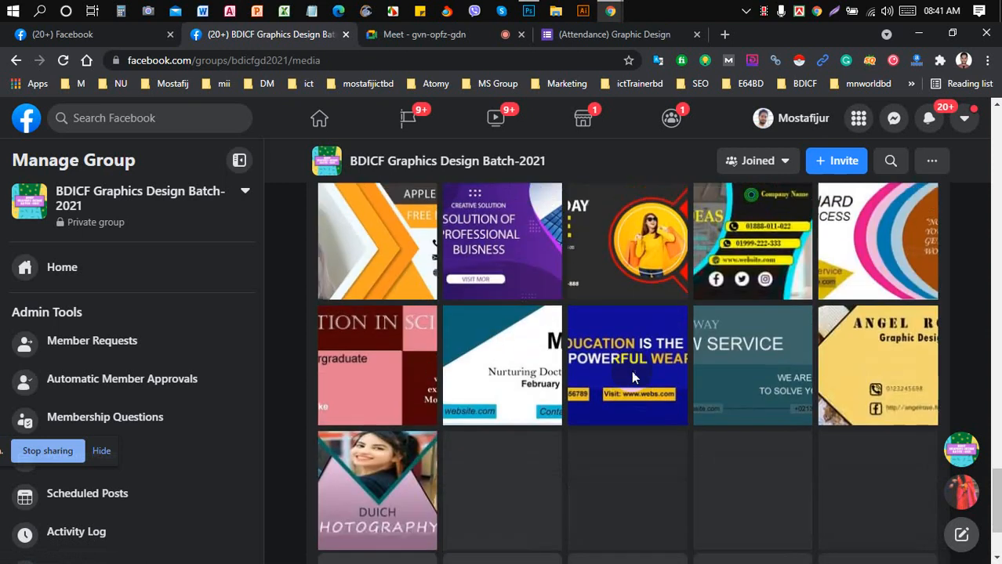
scroll(633, 377, "down", 3)
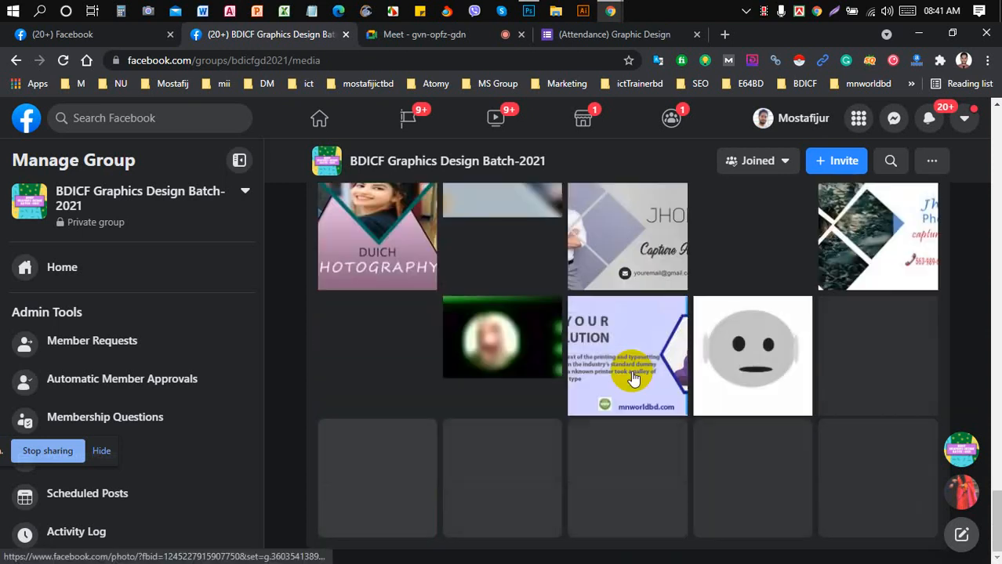
scroll(632, 377, "down", 3)
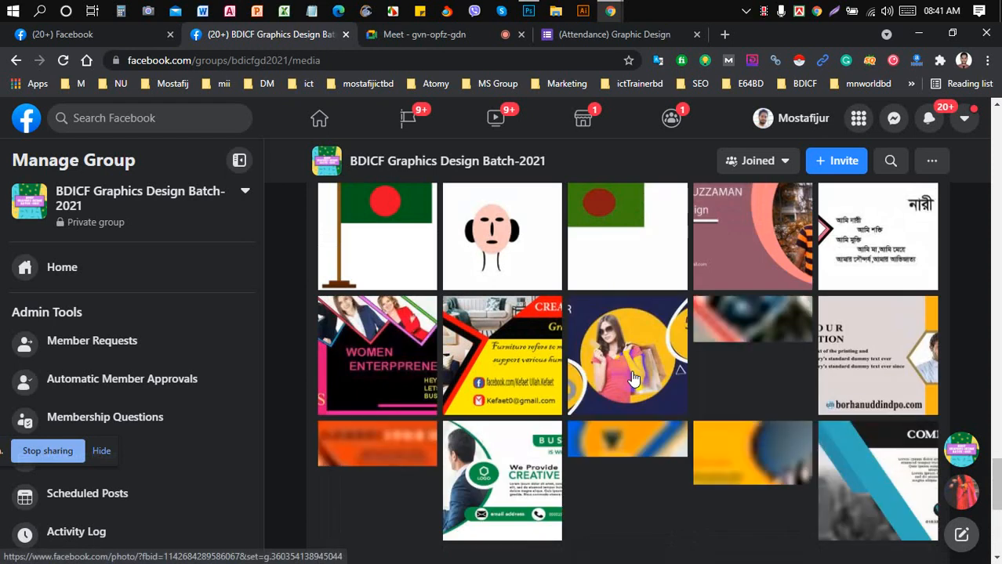
scroll(633, 379, "down", 3)
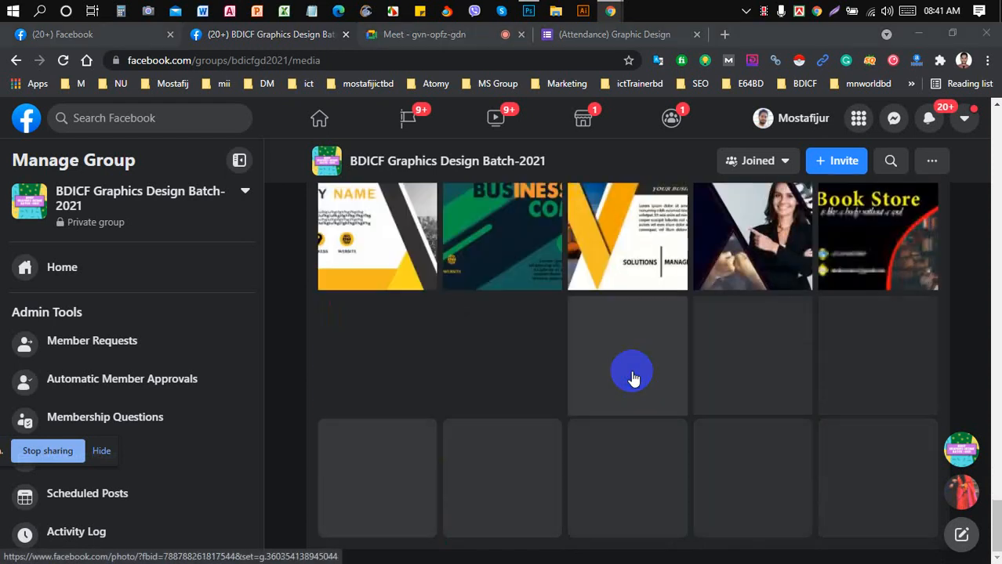
scroll(633, 379, "down", 3)
scroll(633, 379, "up", 1)
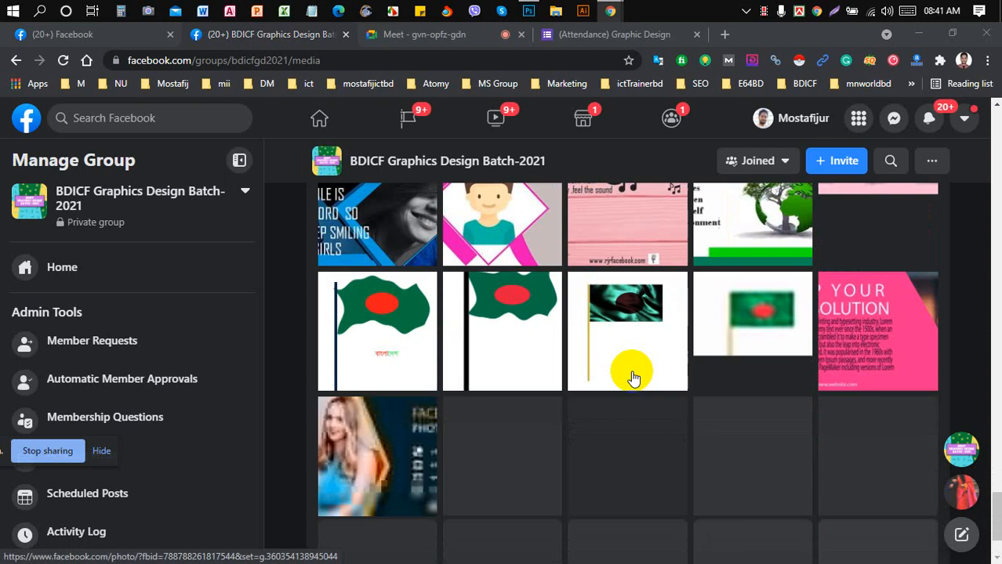
scroll(632, 379, "down", 3)
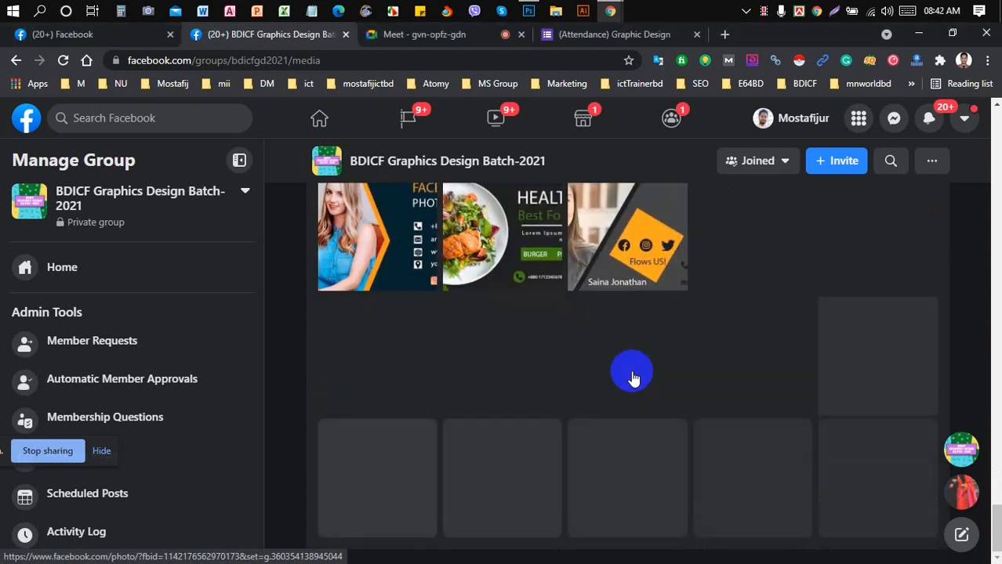
scroll(633, 378, "down", 5)
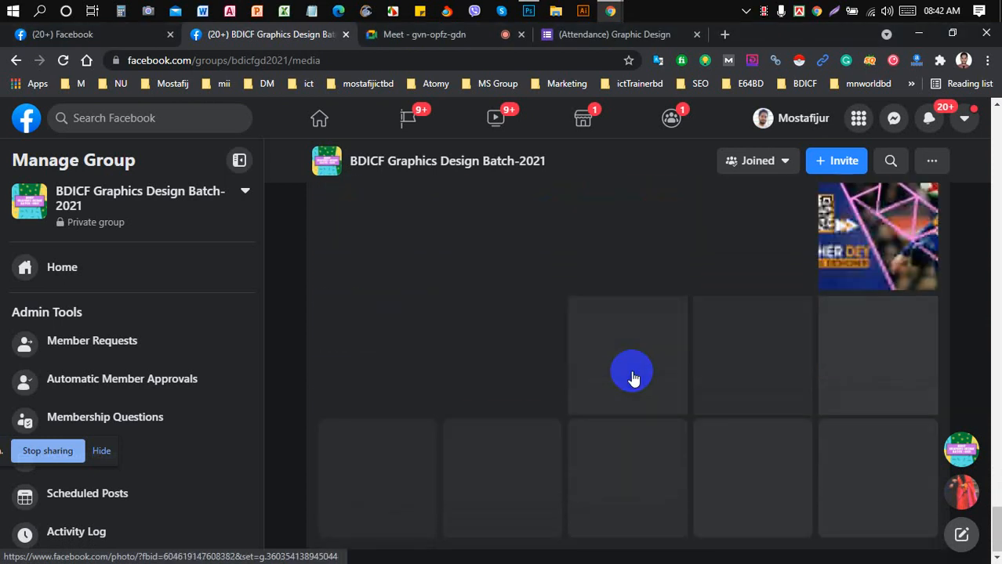
scroll(633, 378, "down", 5)
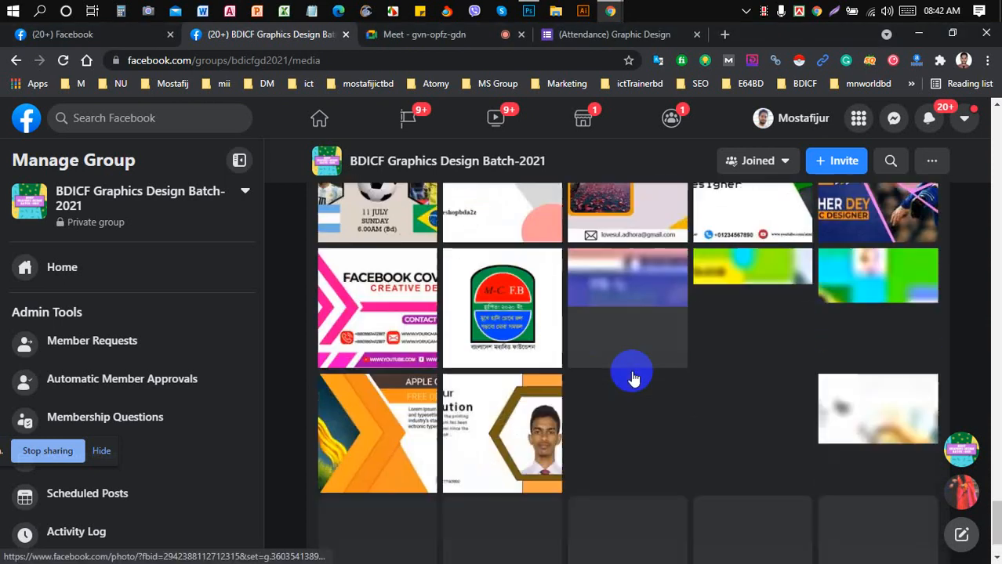
scroll(633, 378, "up", 2)
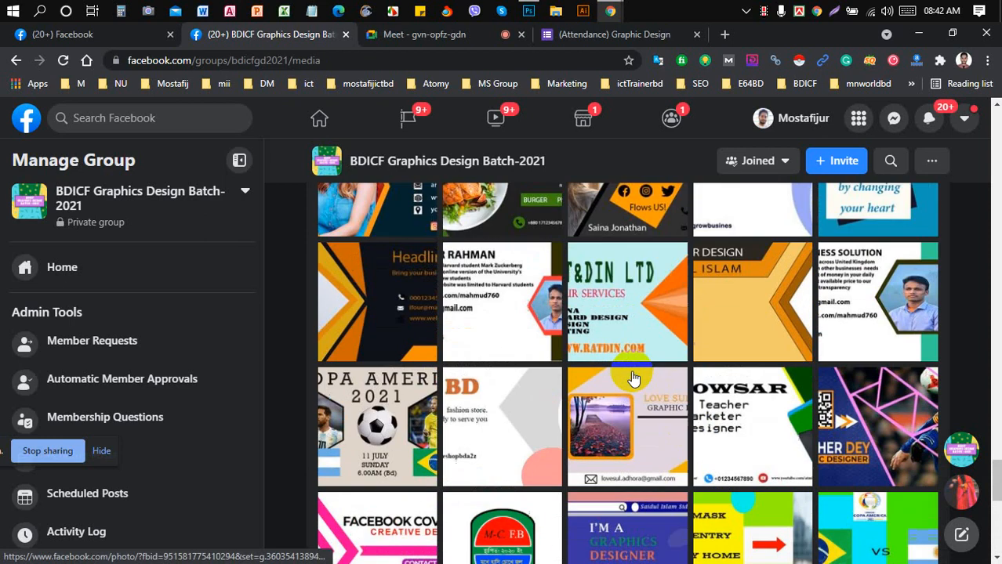
scroll(633, 378, "down", 8)
scroll(634, 379, "up", 5)
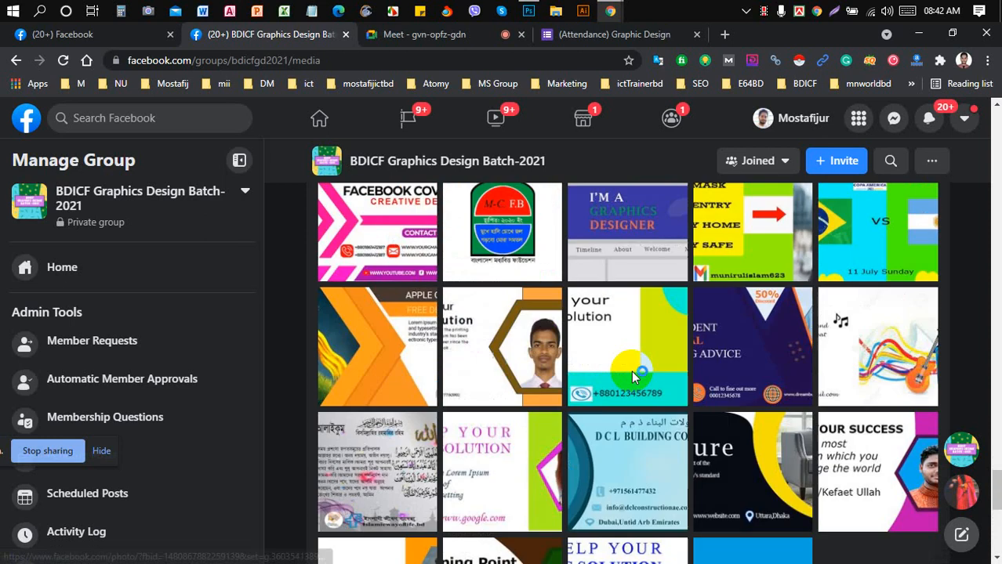
scroll(633, 379, "up", 2)
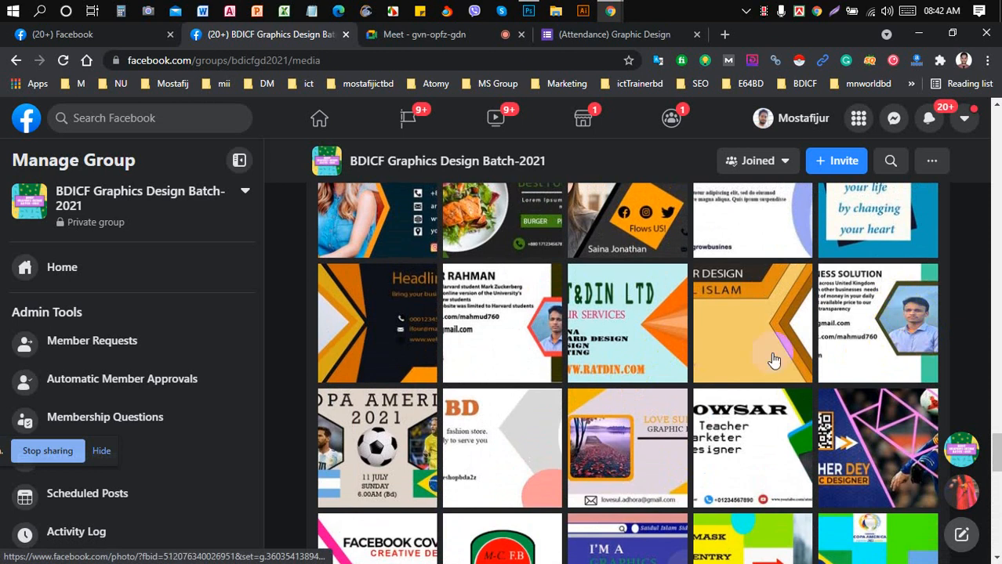
scroll(729, 384, "down", 1)
scroll(670, 417, "down", 5)
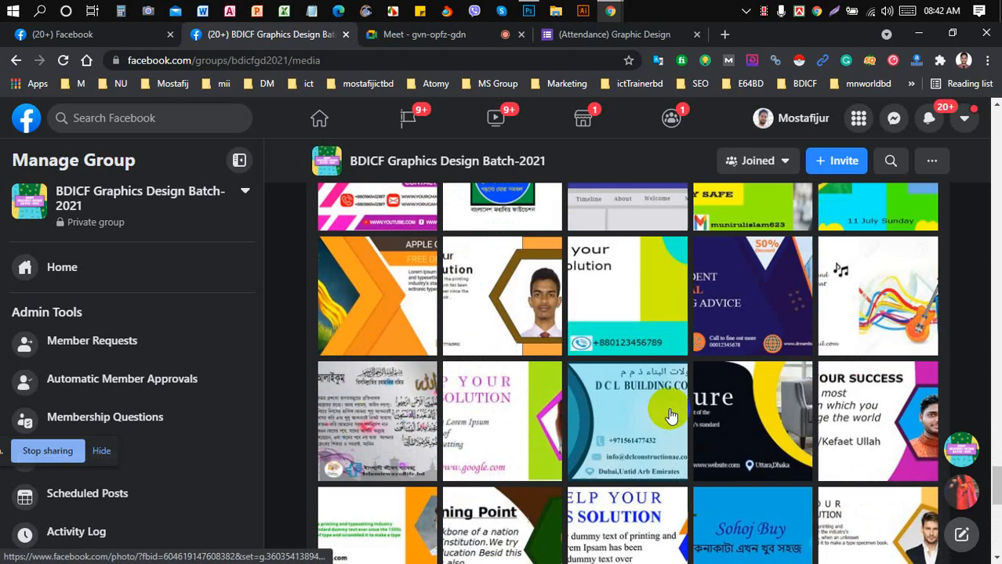
Look through the students' cartoon character, face and flag drawings among the older images in the media collection.
scroll(671, 417, "down", 7)
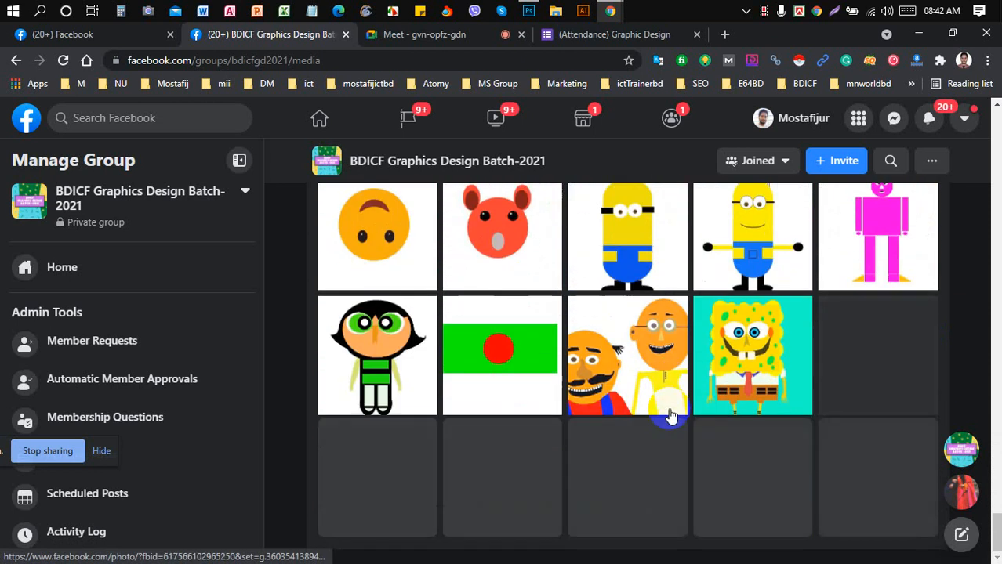
scroll(669, 416, "down", 3)
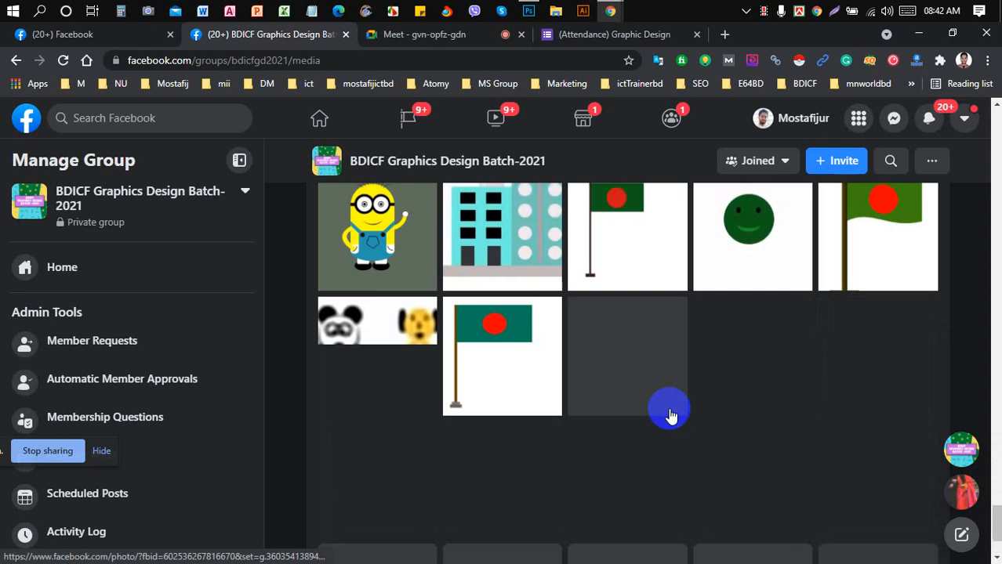
scroll(669, 416, "down", 2)
scroll(669, 416, "down", 3)
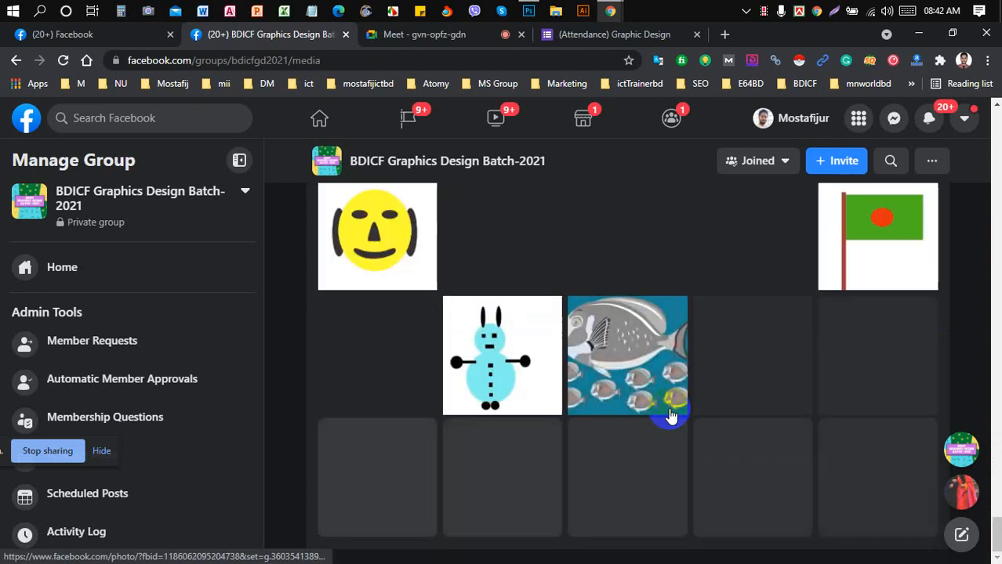
scroll(671, 416, "down", 3)
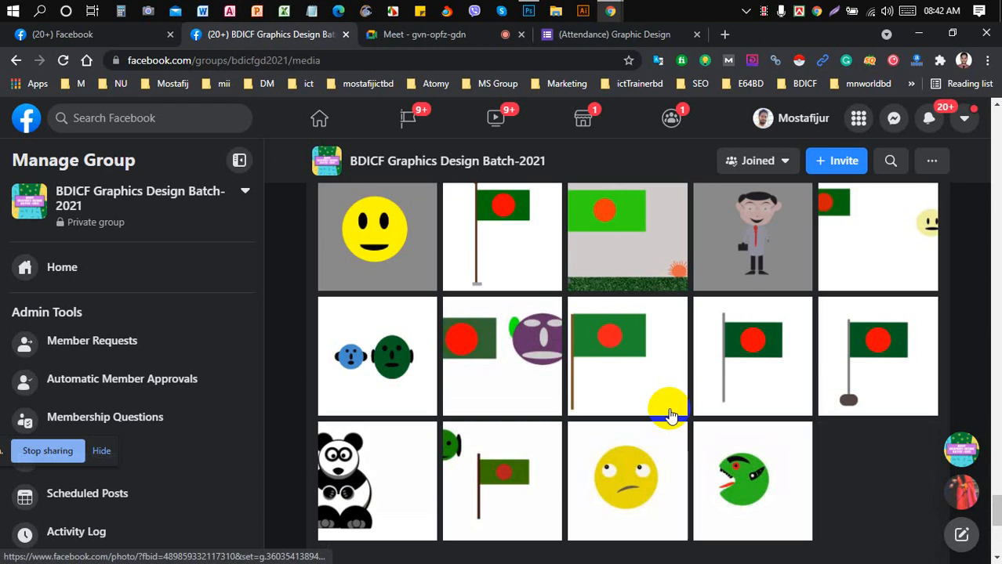
Look further through the students' oldest flag, face and robot drawings in the group's media collection.
scroll(670, 415, "down", 3)
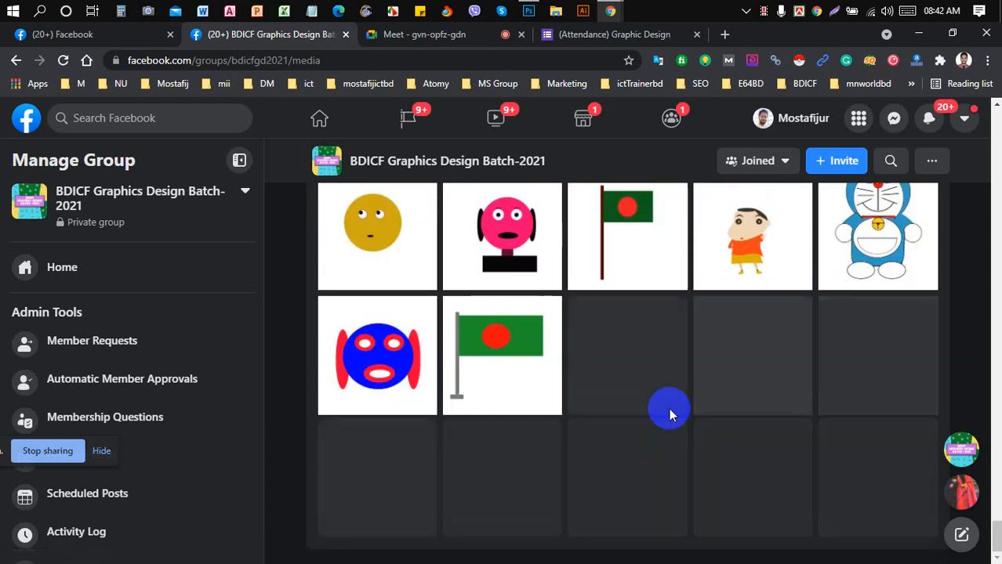
scroll(612, 450, "down", 2)
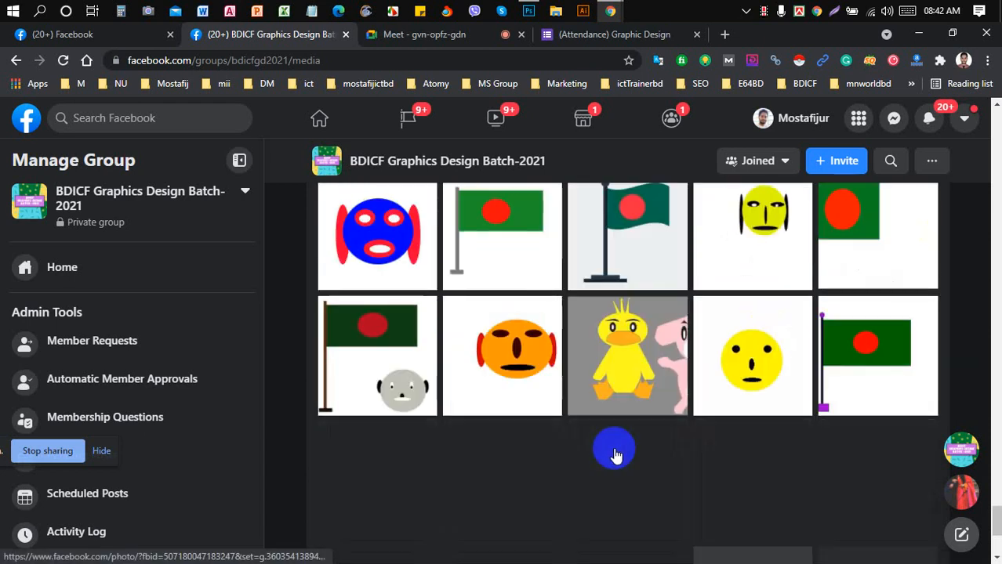
scroll(615, 455, "down", 3)
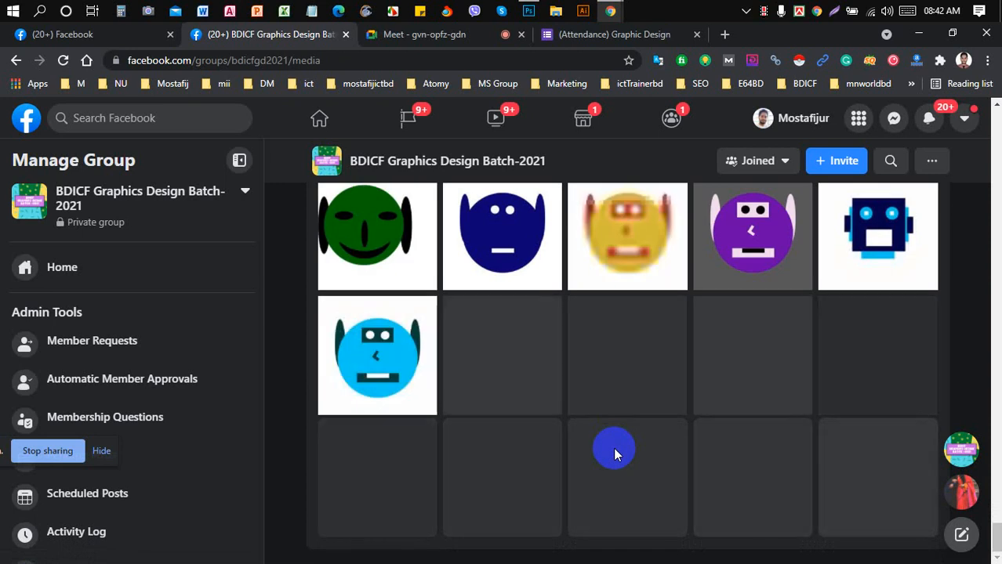
Search Google for "image retouching" in a new browser tab.
left_click(724, 34)
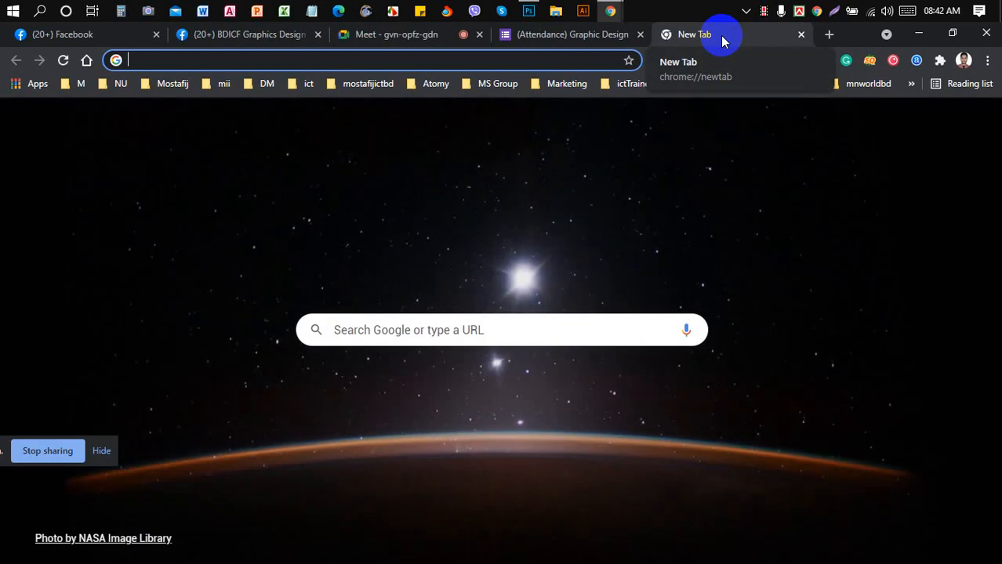
type("image")
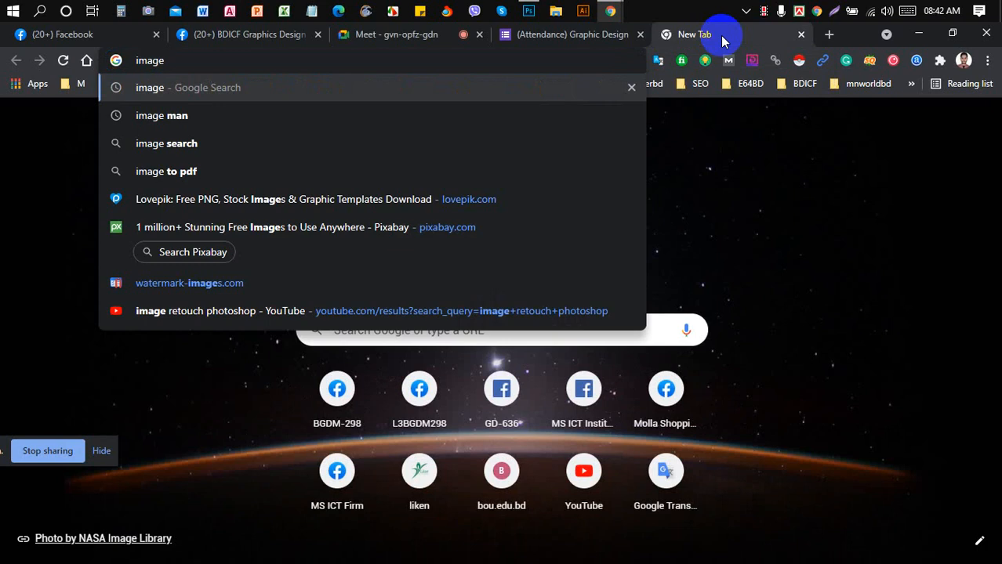
type(" re")
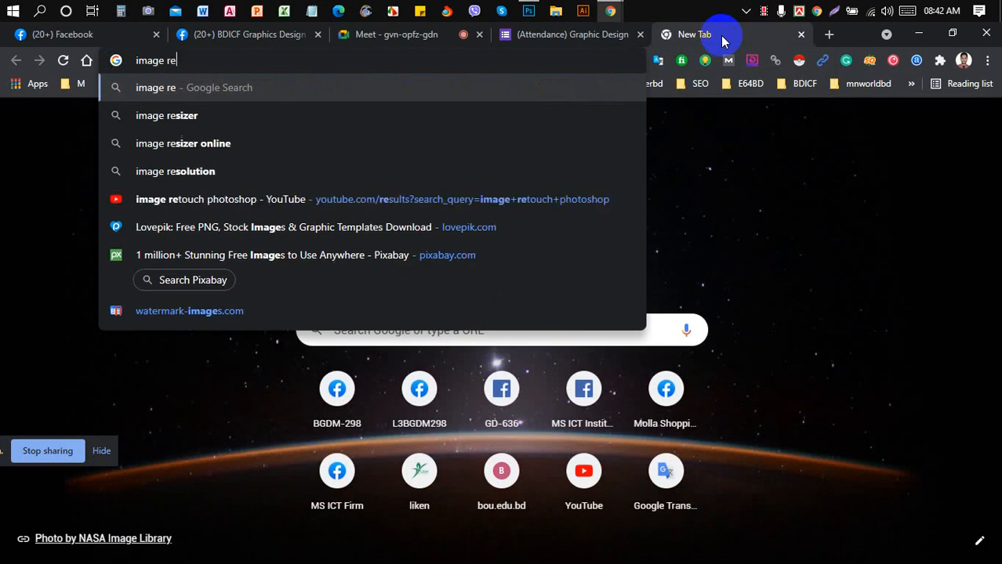
type("touch")
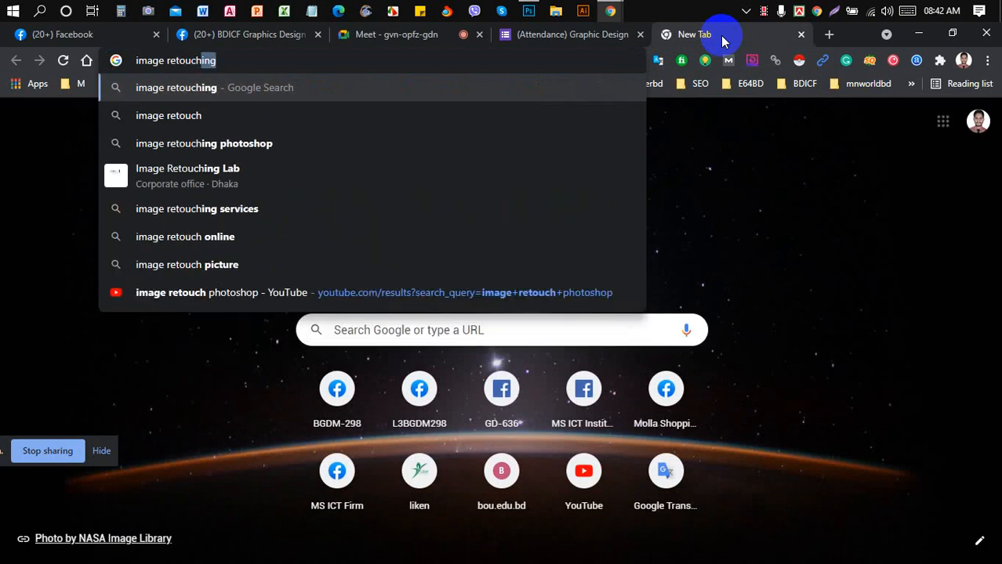
key("Return")
Return to the Google Meet call and admit the participant waiting to join.
left_click(262, 41)
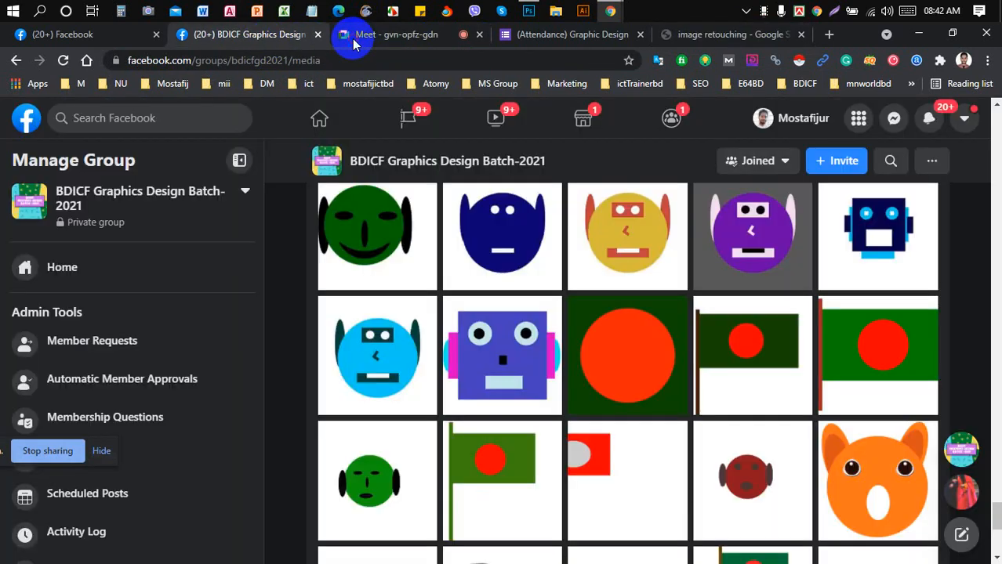
left_click(353, 38)
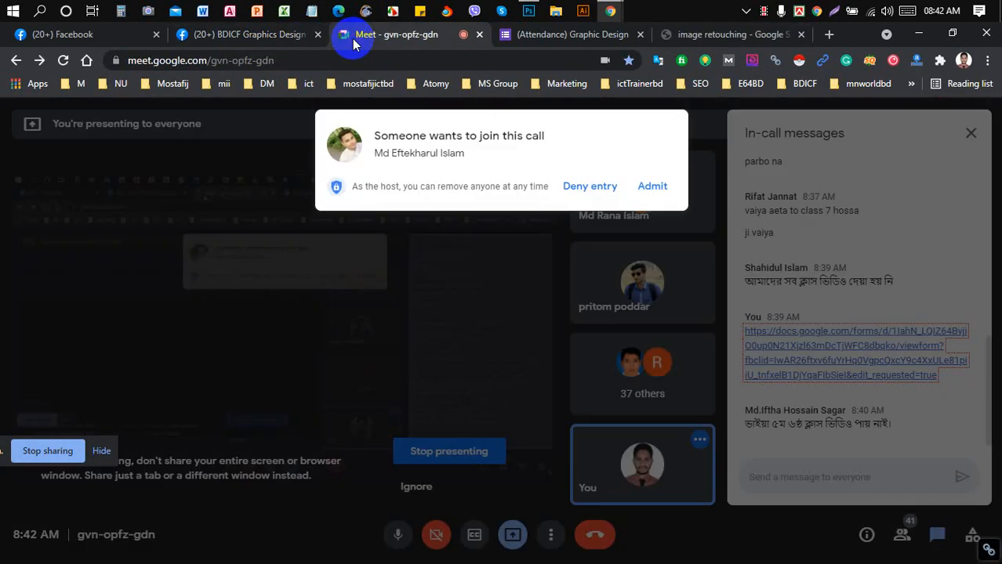
left_click(652, 187)
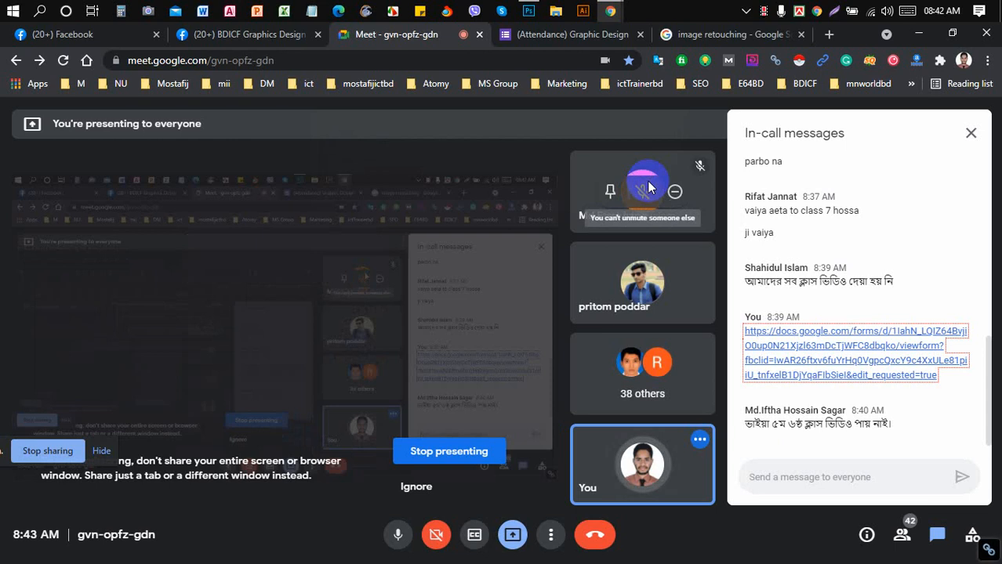
Go back to the "image retouching" search, glance over the results and switch to the image results.
left_click(722, 38)
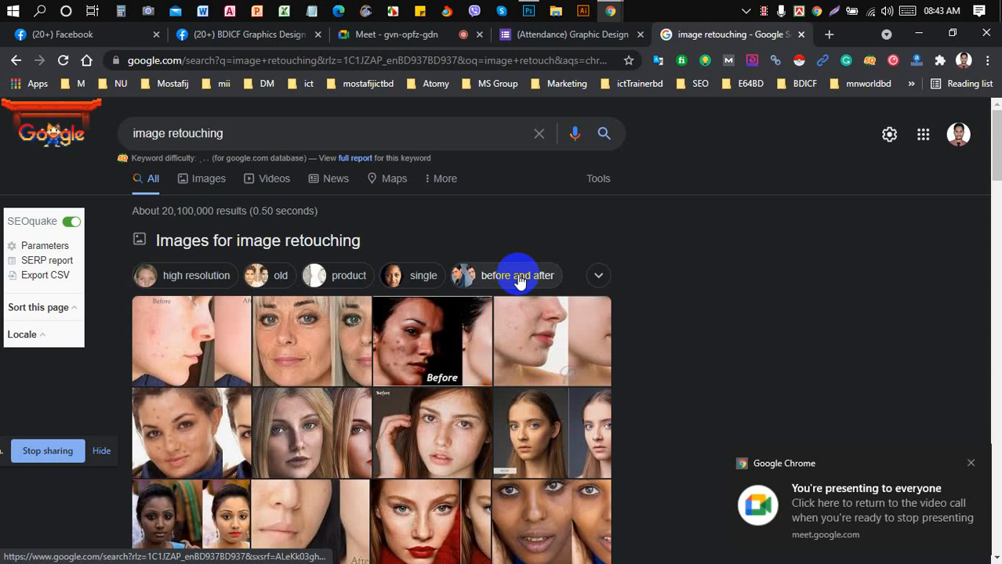
scroll(519, 280, "down", 2)
scroll(519, 274, "up", 2)
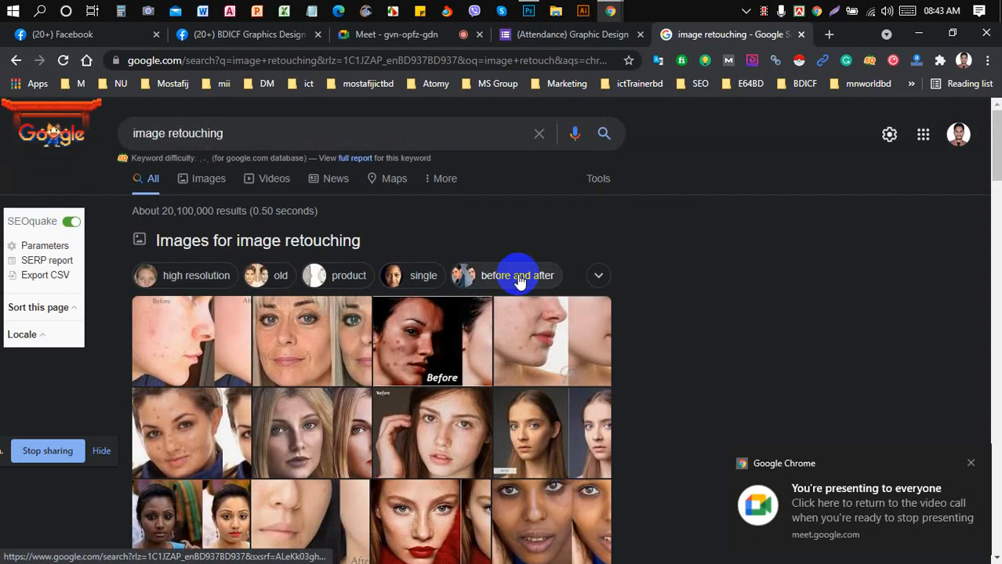
left_click(202, 182)
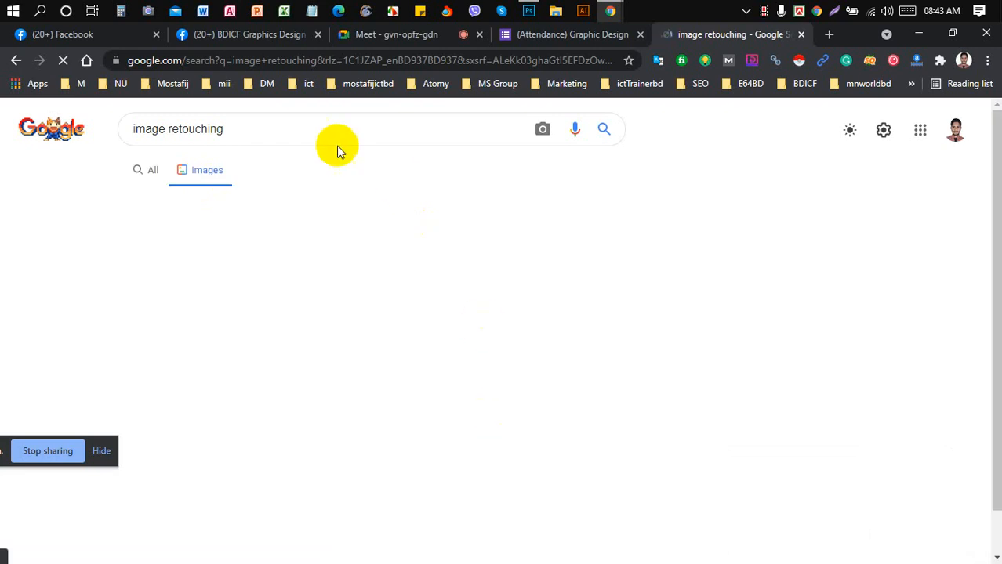
Return to the group's media collection and look from its oldest images back up to the woven patterns and business banners.
left_click(257, 35)
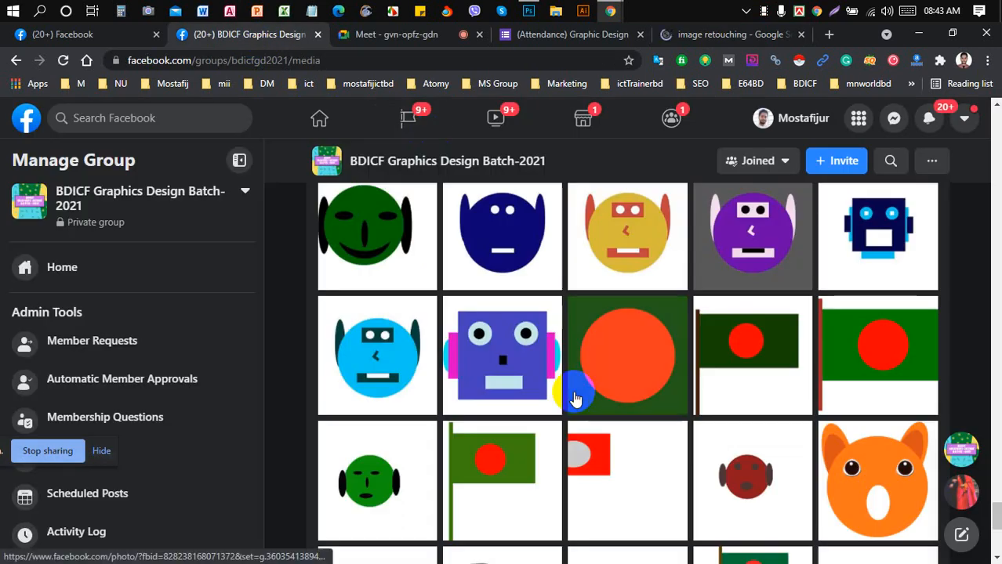
scroll(575, 399, "down", 10)
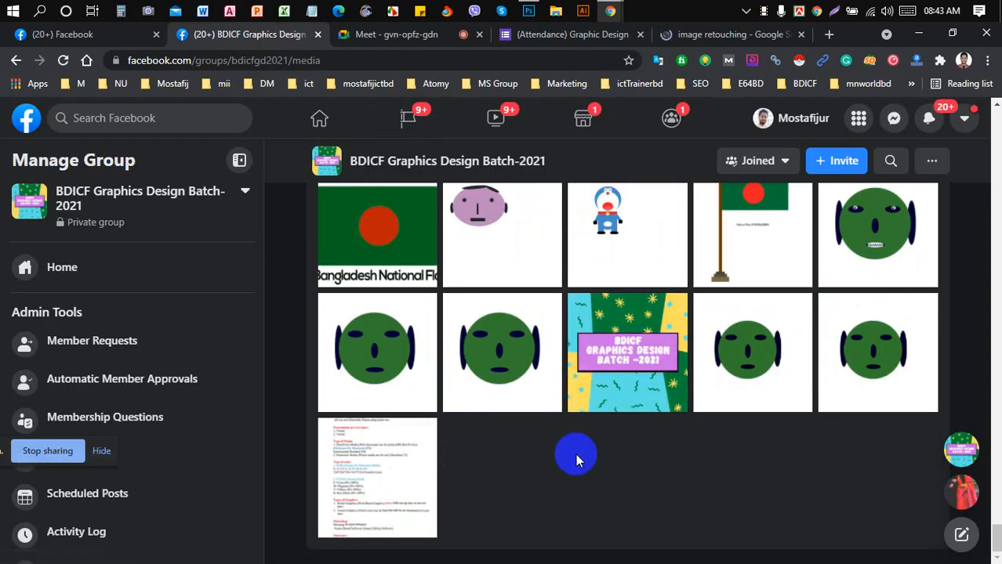
scroll(577, 460, "up", 12)
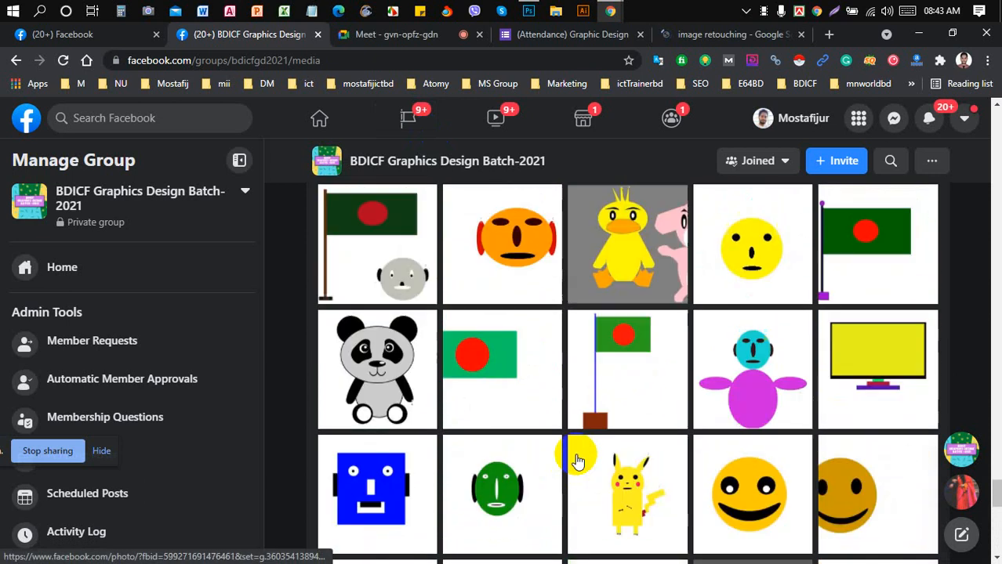
scroll(577, 461, "up", 9)
scroll(578, 462, "down", 18)
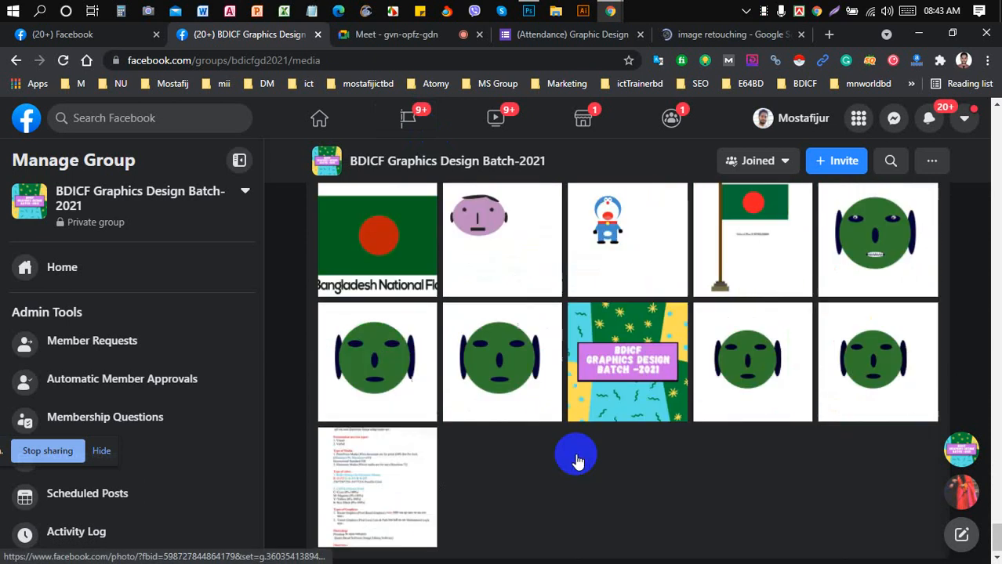
scroll(576, 461, "up", 10)
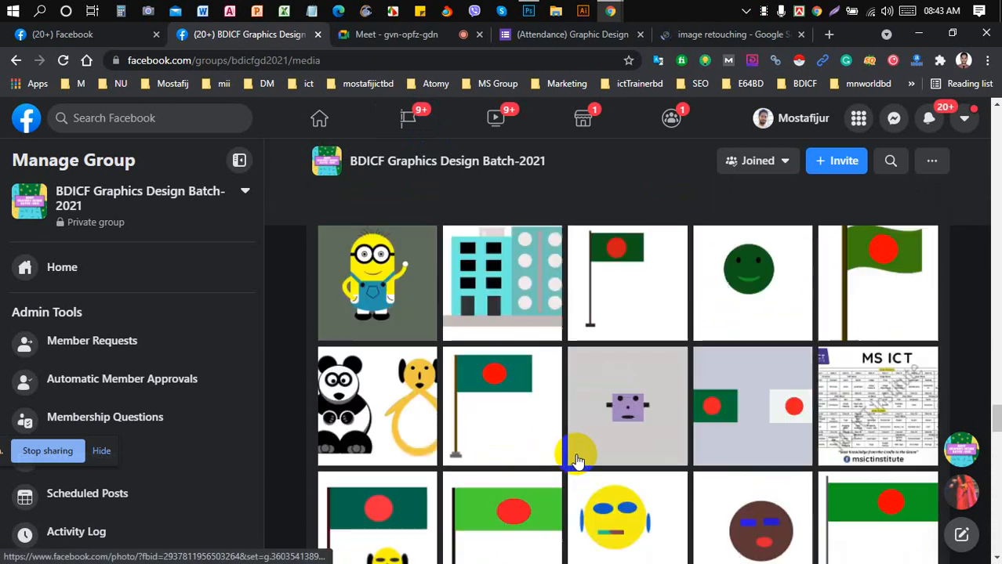
scroll(575, 460, "up", 10)
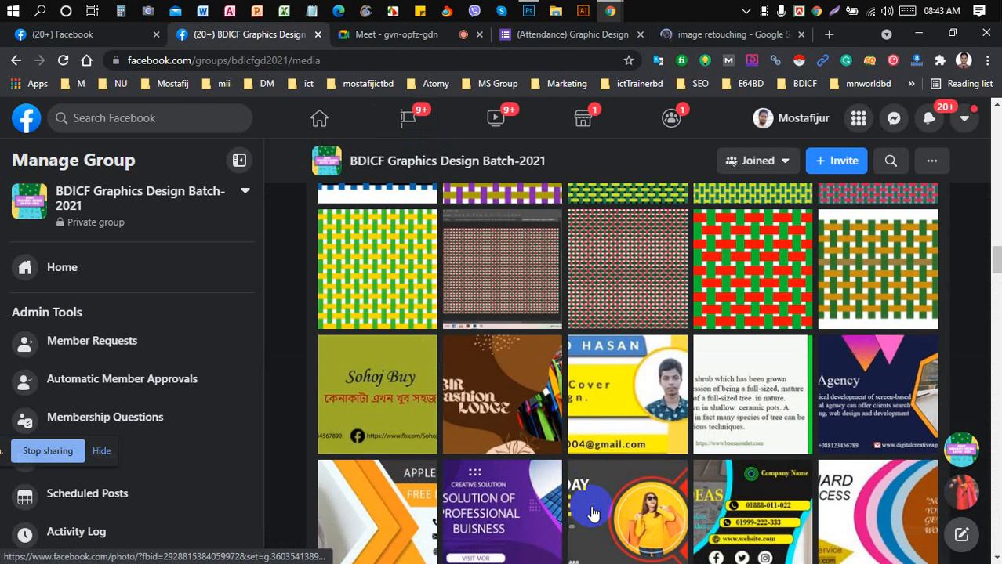
Find the MS ICT table image among the flag and cartoon drawings and open it.
scroll(589, 511, "down", 10)
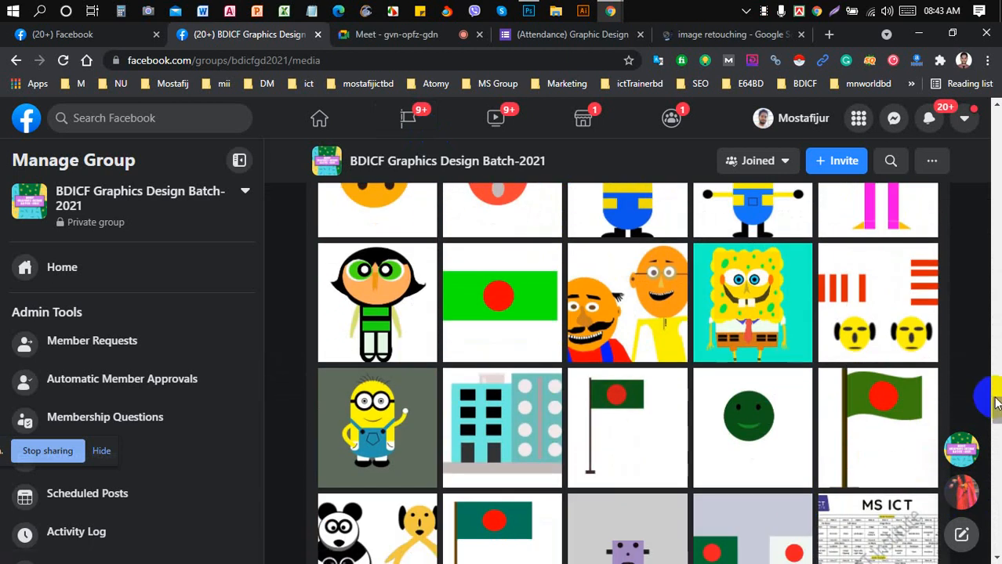
scroll(816, 443, "down", 4)
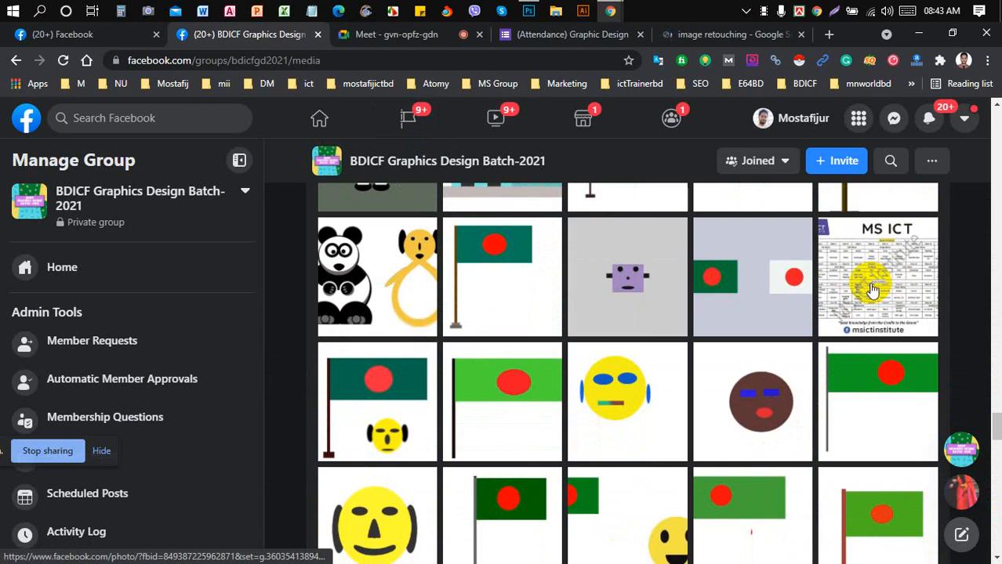
left_click(872, 289)
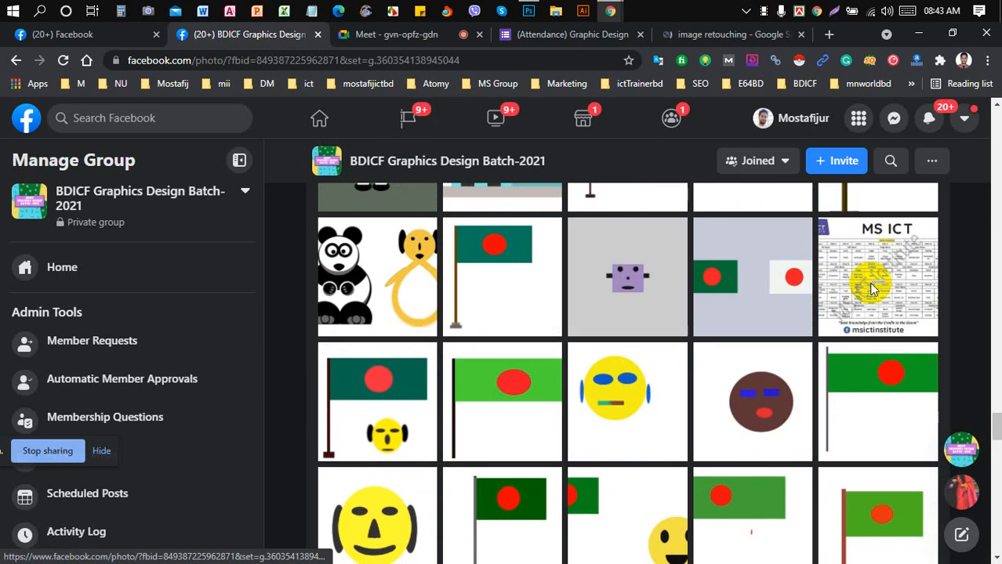